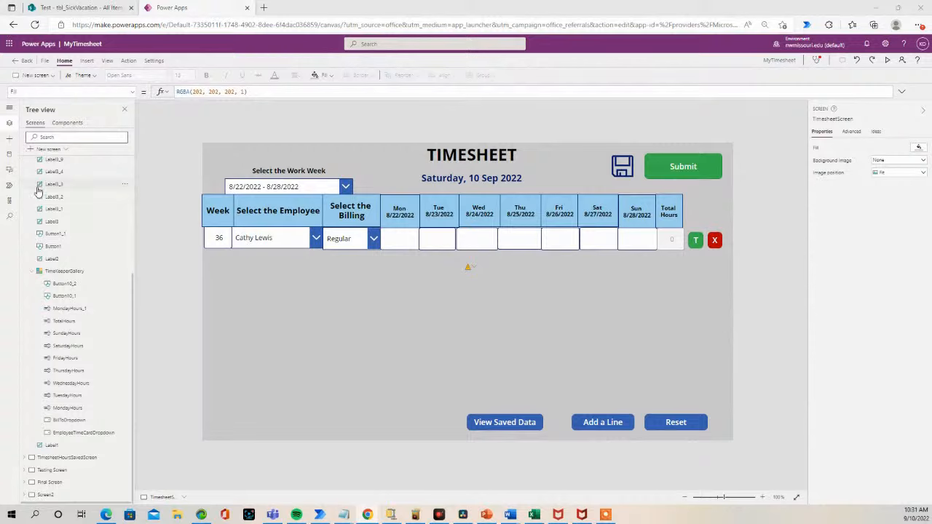
Insert a rectangle below the timesheet rows, enlarged to about 635 by 311, as the background panel.
click(8, 140)
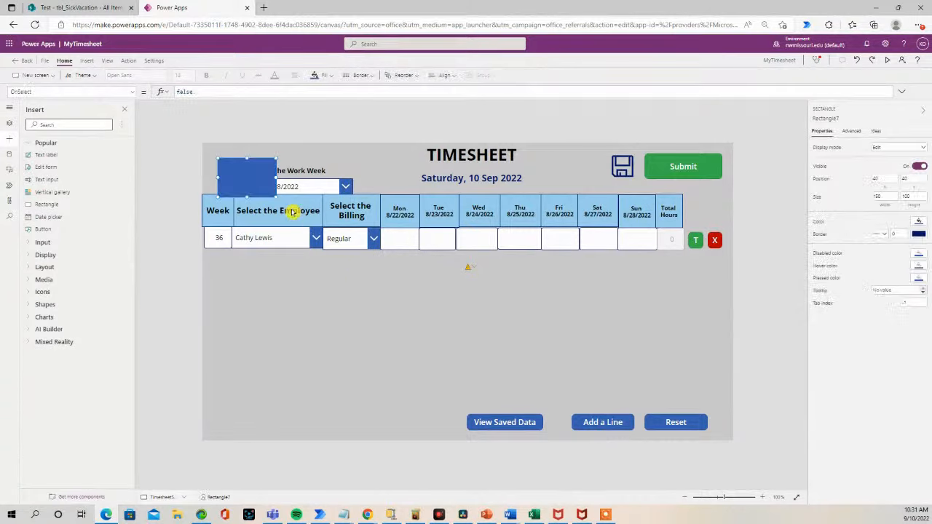
drag(260, 179, 639, 398)
drag(566, 370, 551, 369)
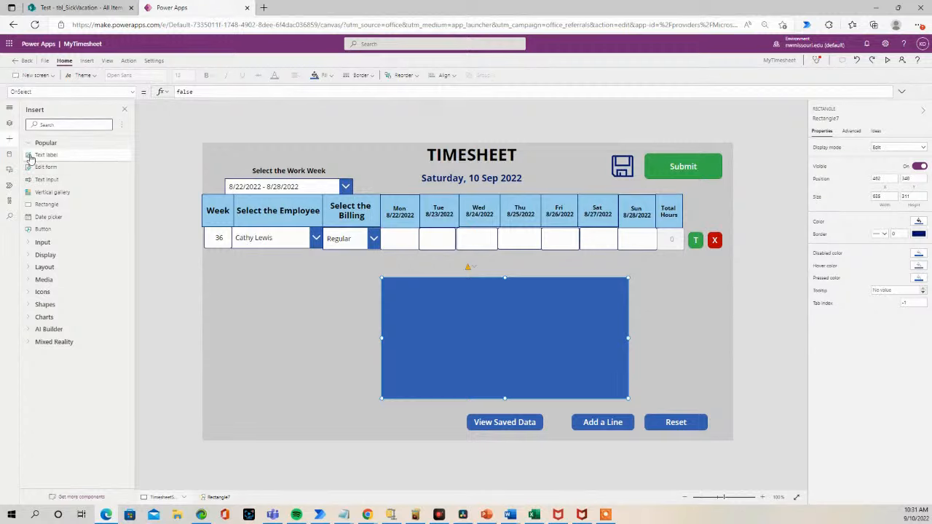
Insert a second rectangle about 635 by 88 across the top of the blue panel and fill it purple.
click(86, 206)
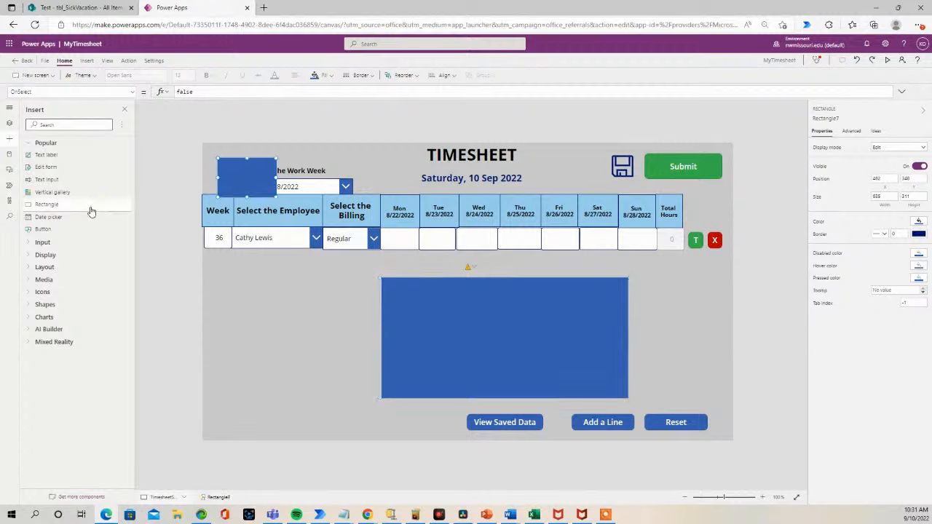
drag(224, 171, 626, 311)
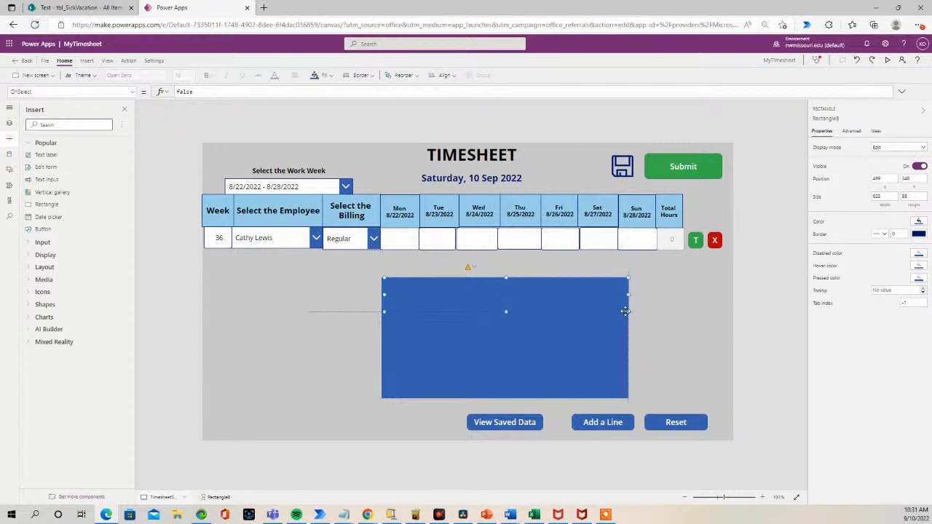
click(919, 222)
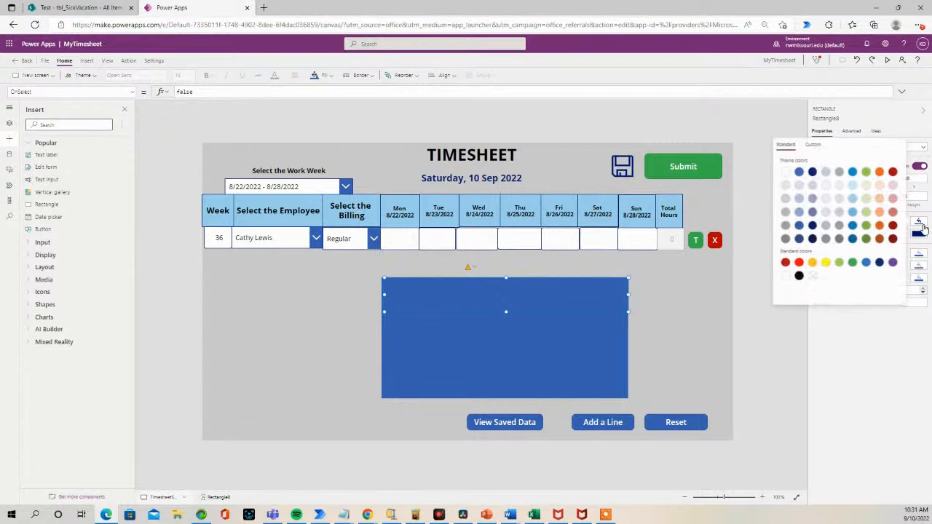
click(893, 263)
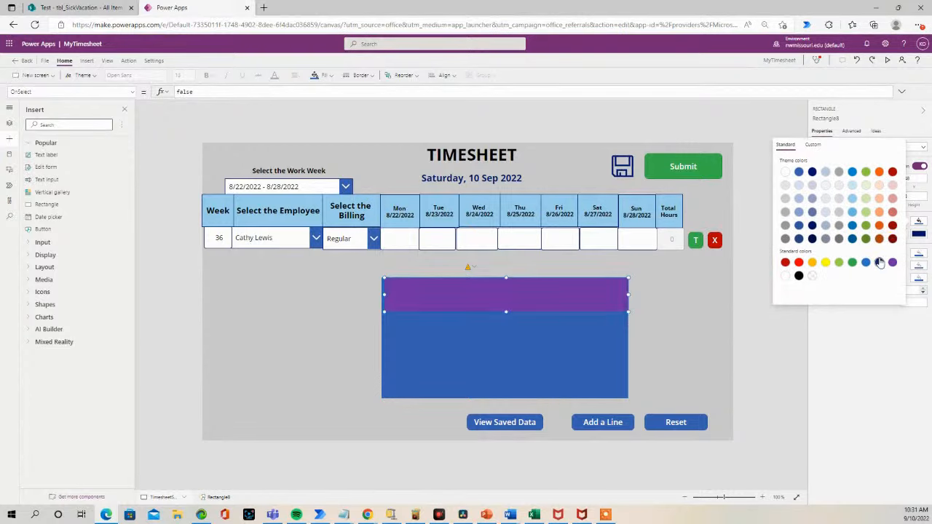
drag(476, 285, 475, 287)
drag(624, 293, 628, 293)
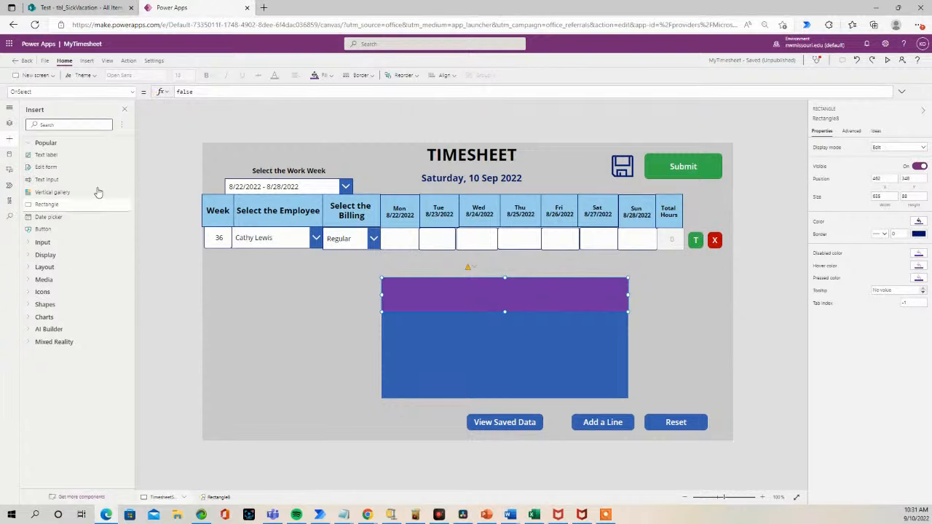
Insert a text label about 274 by 64 on the purple header and set its text to "Sick and Vacation Hours".
click(86, 62)
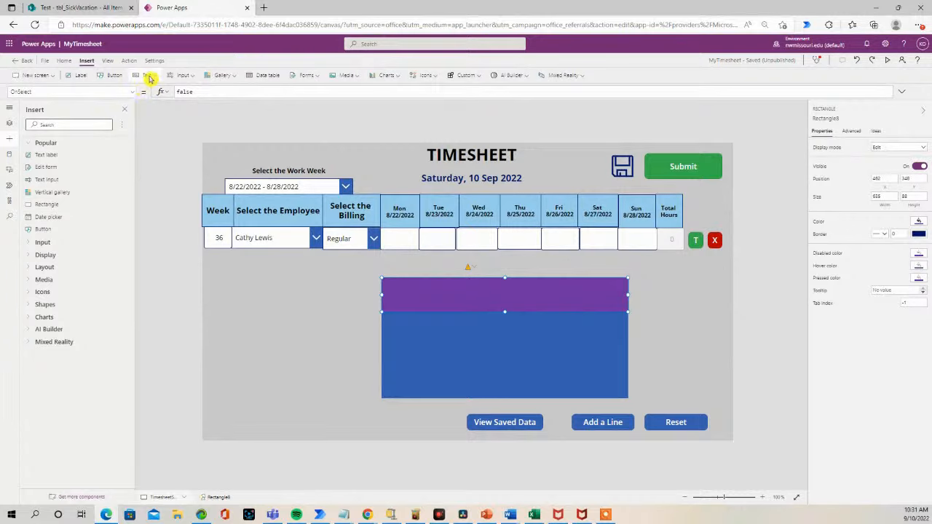
click(148, 76)
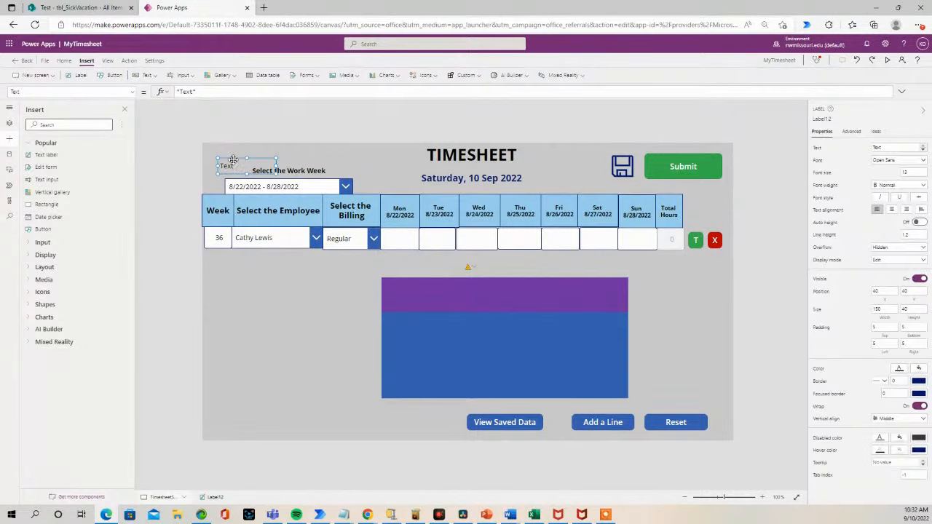
drag(233, 159, 547, 283)
double_click(515, 293)
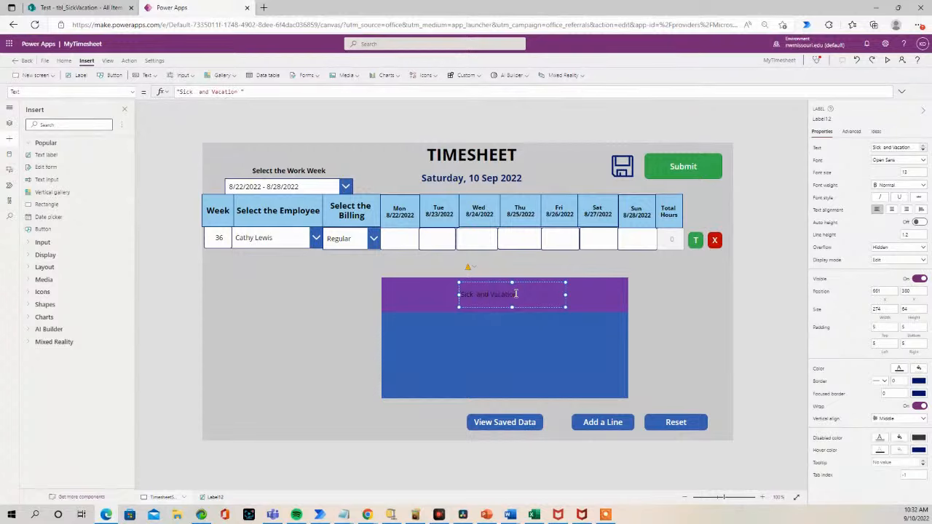
text(Hours)
Center the header label's text, set its font size to 16 and its color to white.
click(891, 210)
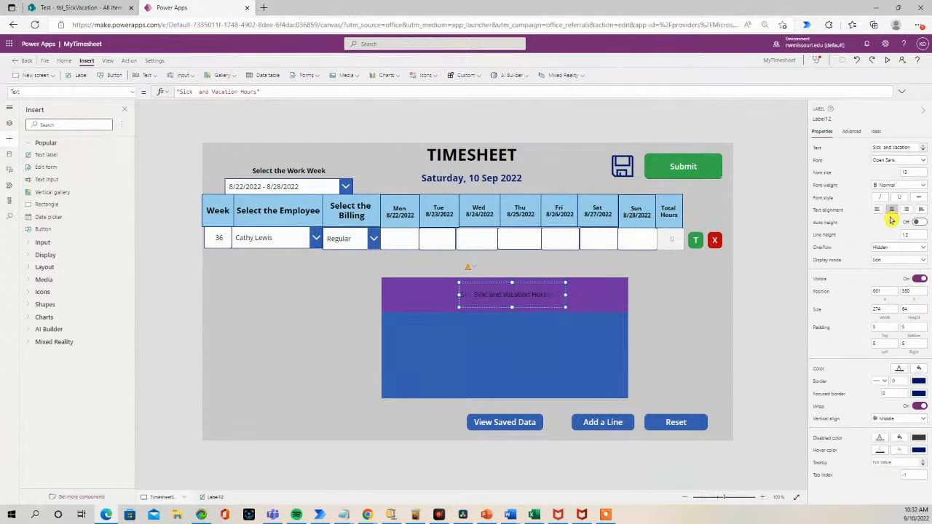
text(16)
click(898, 370)
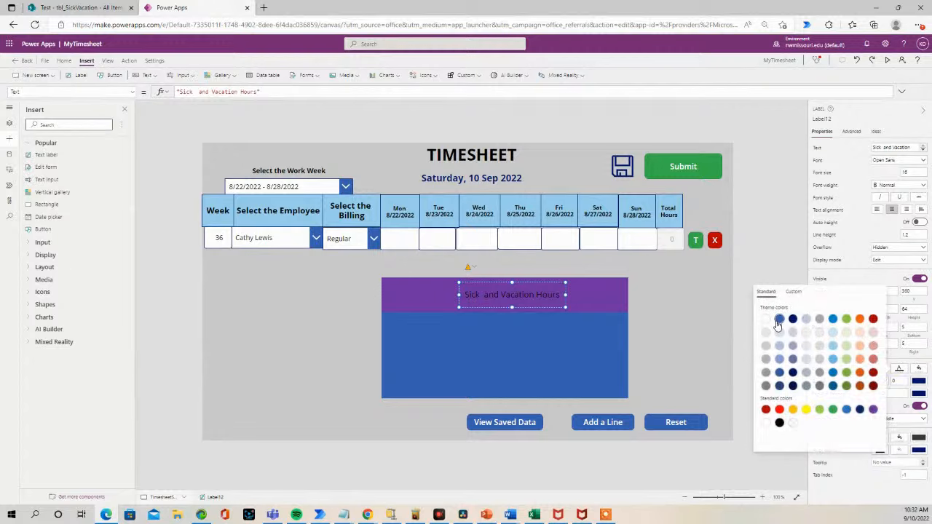
click(518, 309)
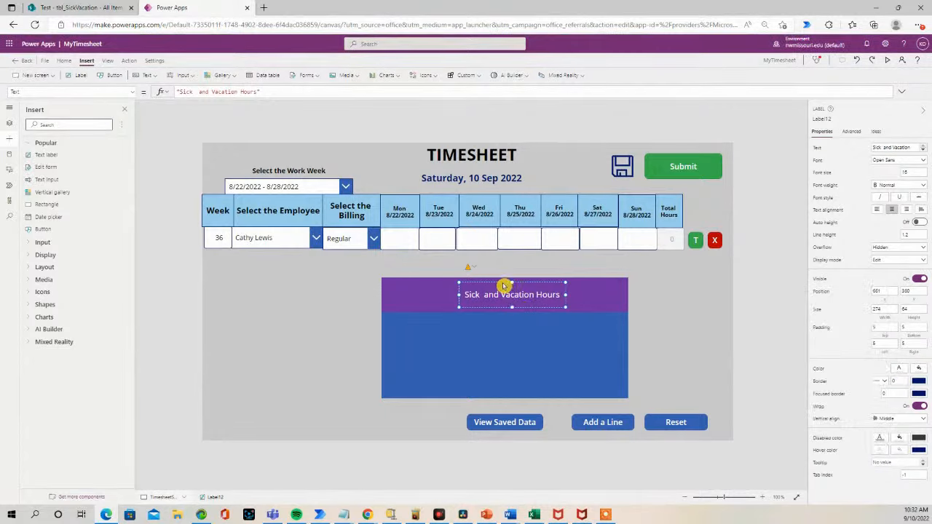
double_click(491, 294)
click(690, 296)
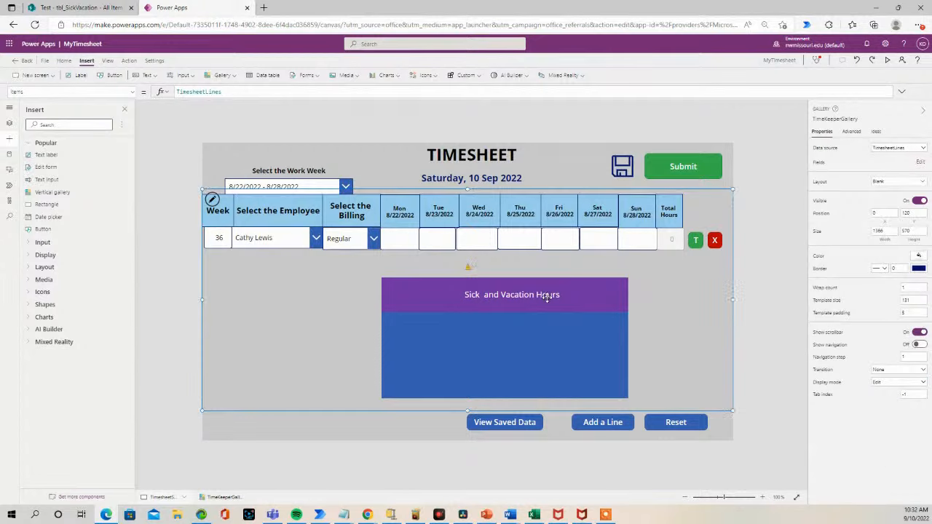
click(754, 304)
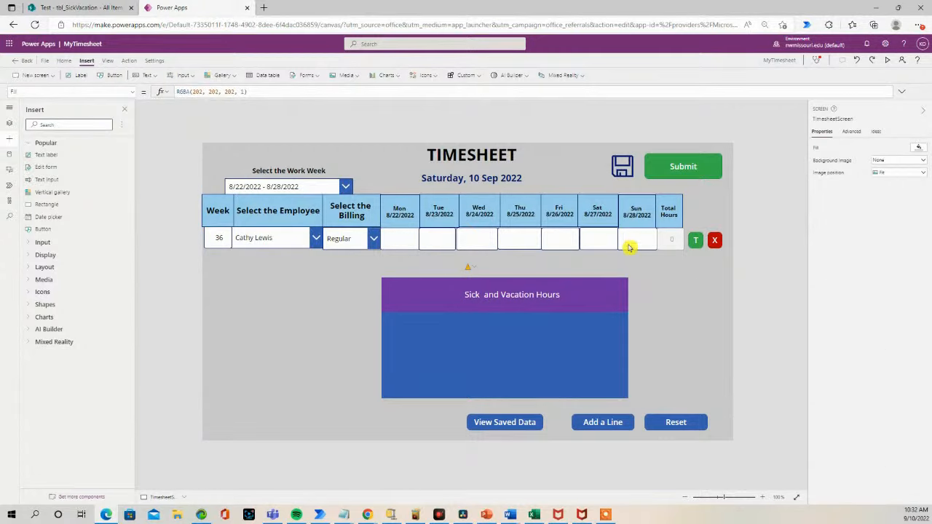
Insert a white "Employee" text label just below the purple header at the panel's left side, widened to about 186.
click(155, 76)
click(152, 94)
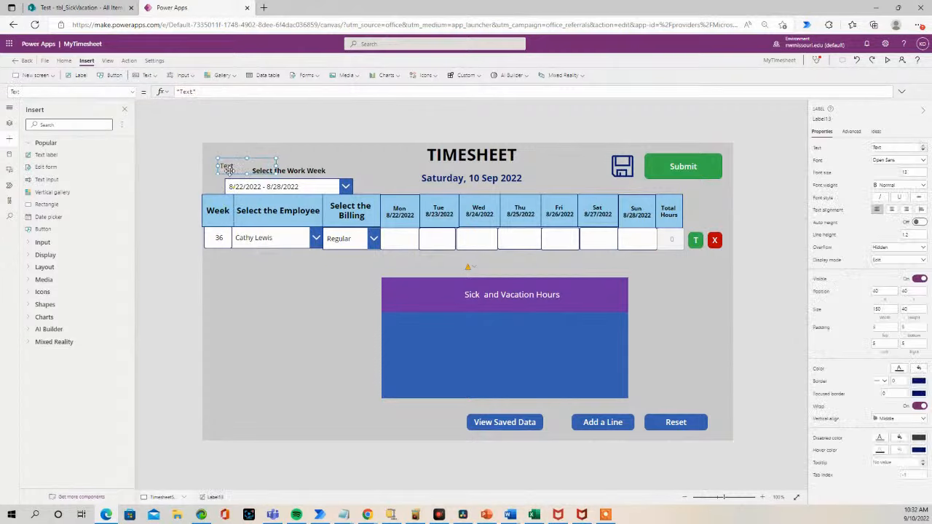
drag(227, 169, 404, 316)
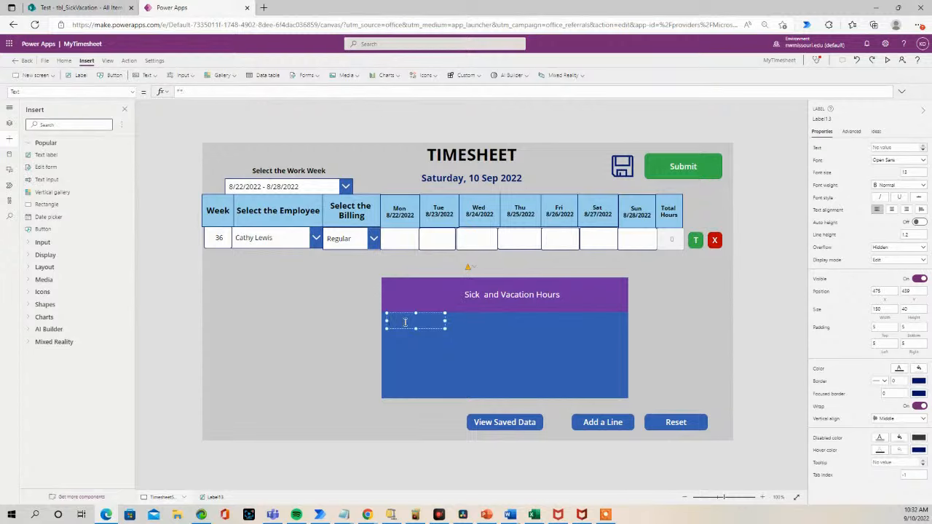
text(m)
text(ployee)
click(898, 368)
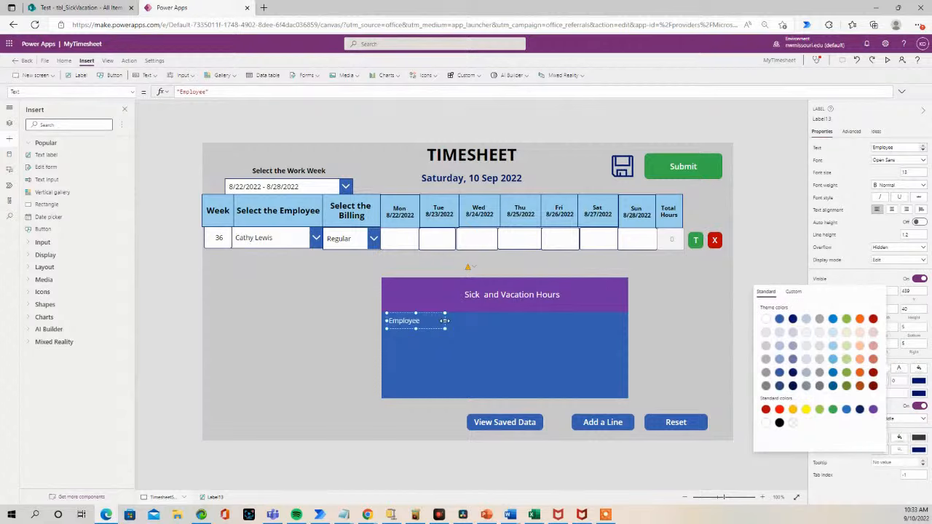
drag(445, 321, 457, 320)
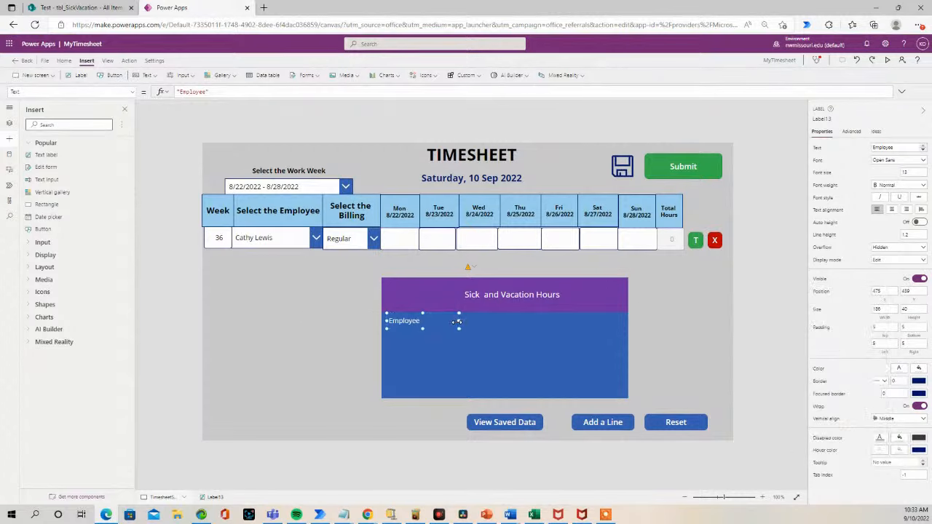
Paste the copied Employee Name label and text input into the blue panel, and place the text input under the Employee label.
click(491, 328)
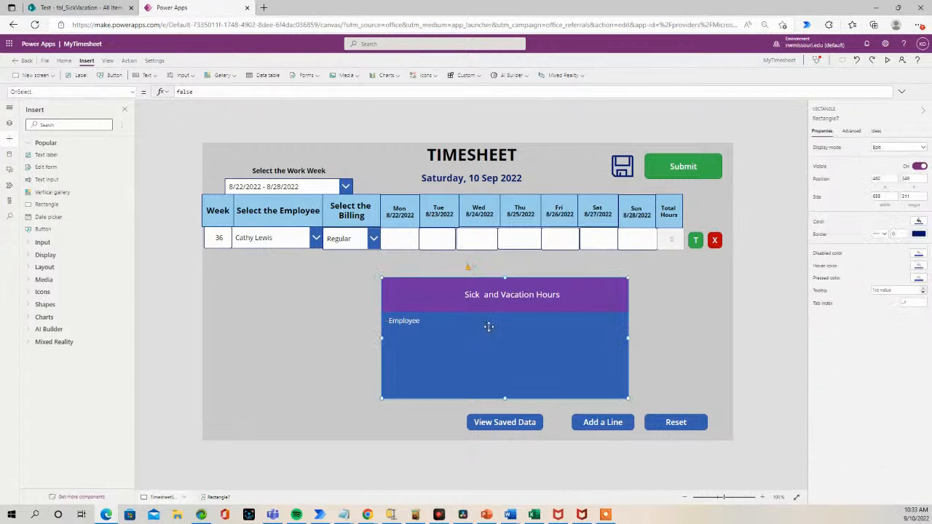
key(ctrl+v)
drag(418, 331, 510, 342)
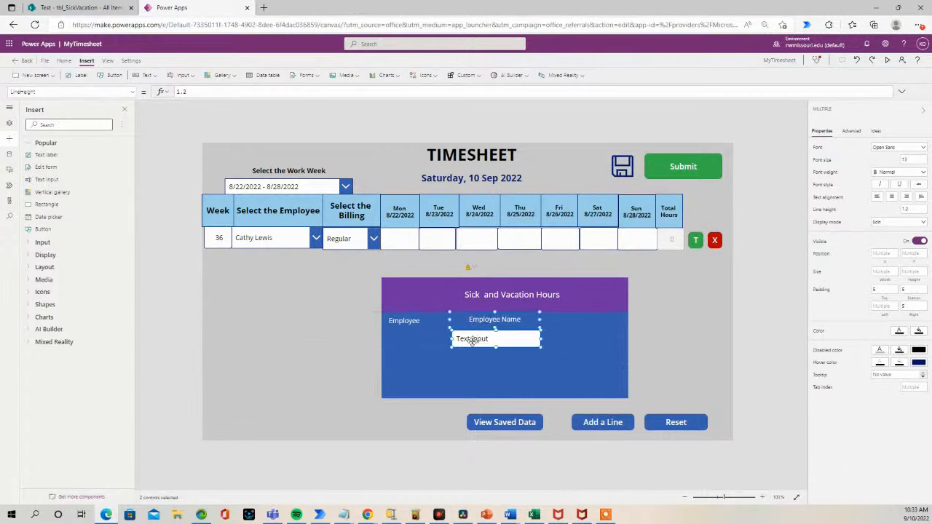
click(684, 347)
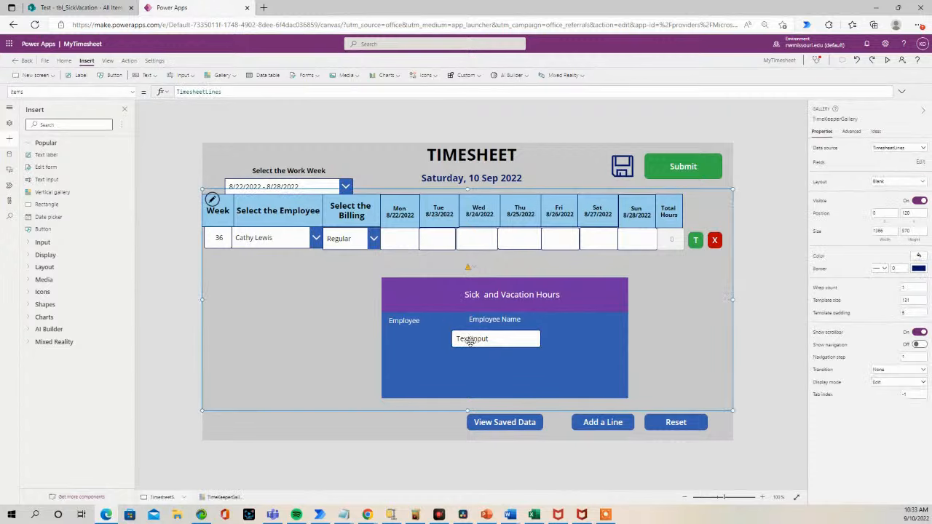
click(530, 338)
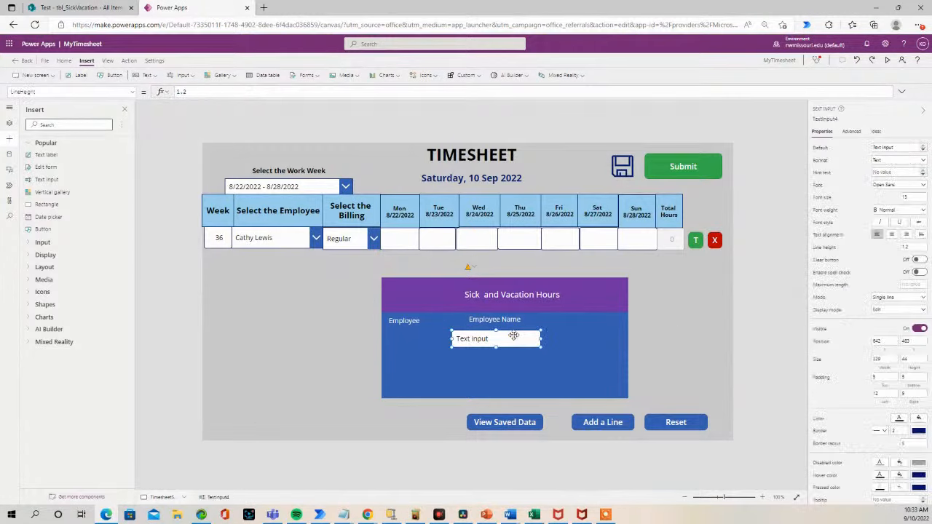
drag(506, 338, 431, 340)
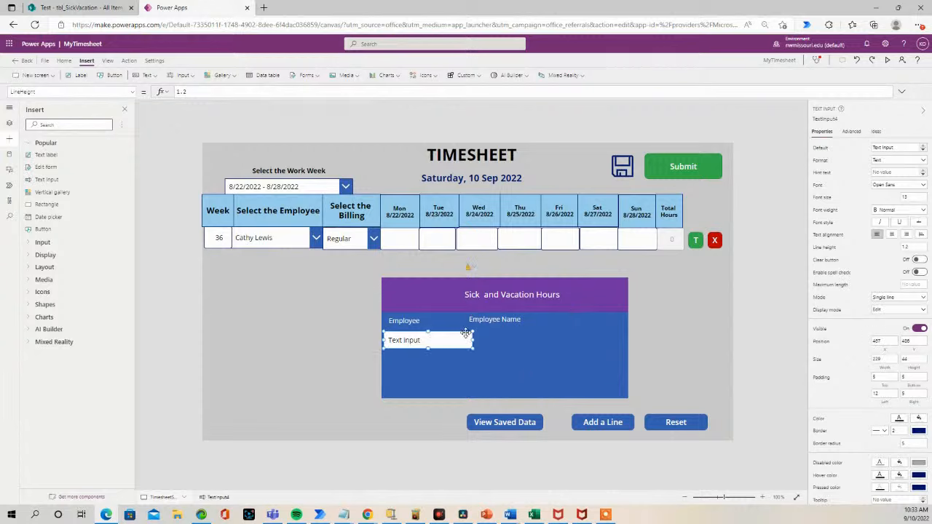
Change the pasted Employee Name label's text to "Sick Hours" and narrow it to about 164 in the middle column.
drag(492, 326, 499, 327)
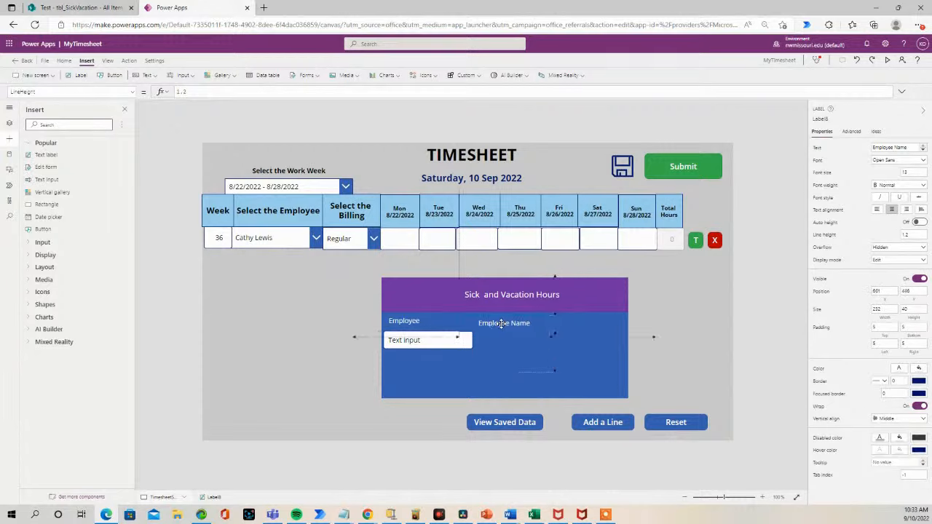
double_click(506, 324)
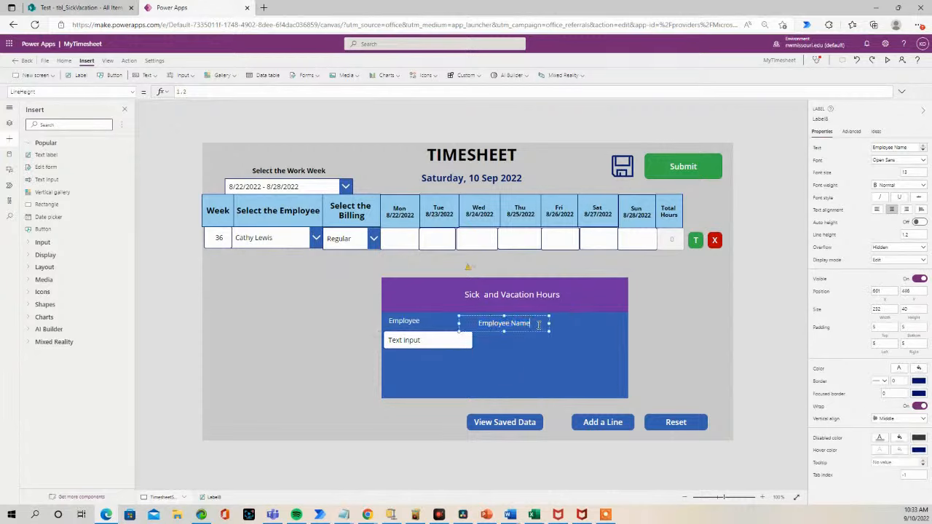
text(Sick Hours)
drag(459, 323, 501, 323)
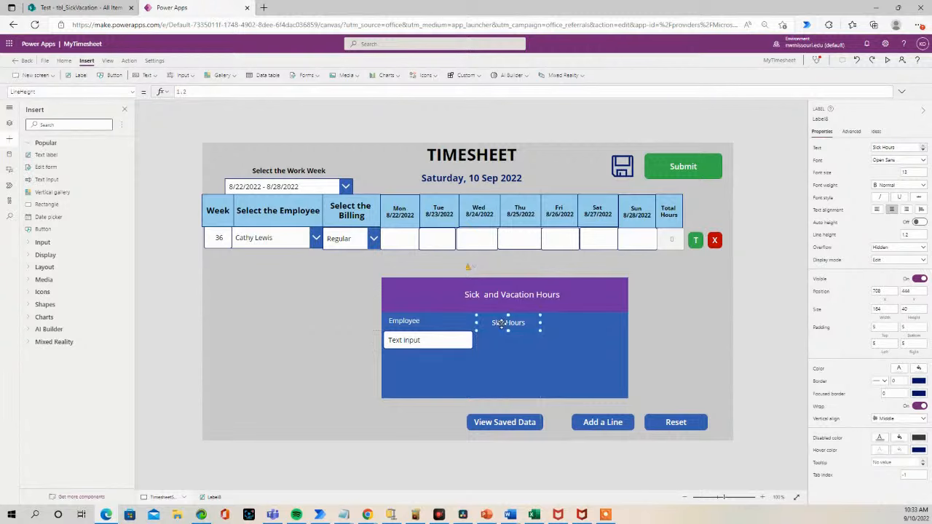
Duplicate the Sick Hours label into the panel's right column, change its text to "Vacation Hours" and widen it to about 189.
click(507, 343)
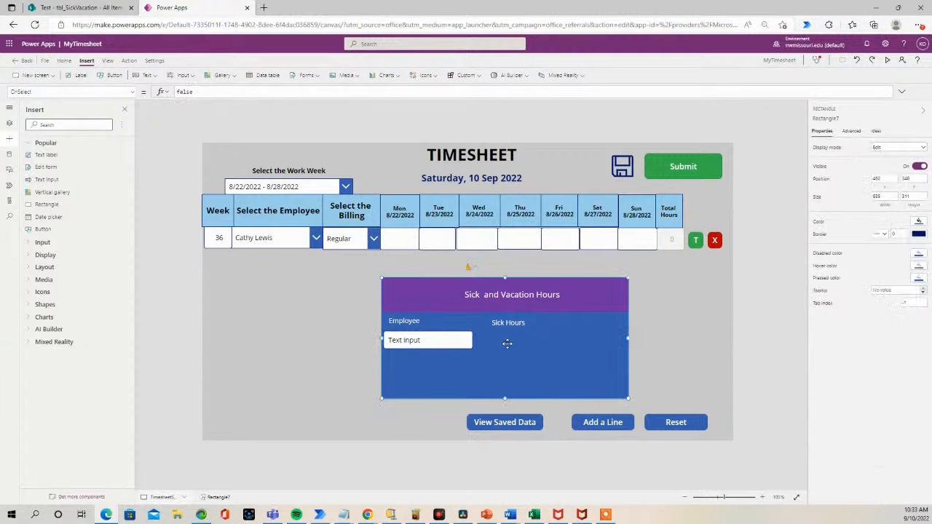
key(ctrl+v)
drag(512, 330, 580, 323)
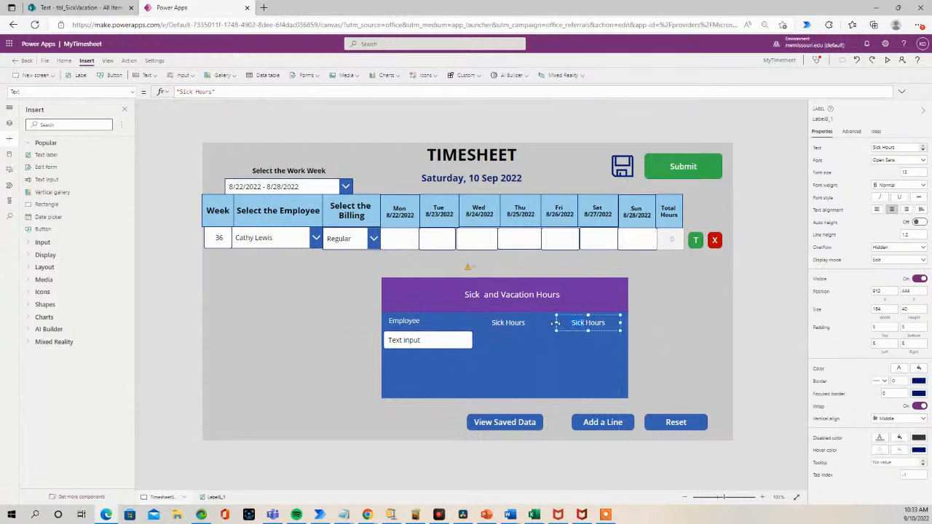
key(BackSpace)
key(BackSpace)
key(BackSpace)
key(BackSpace)
text(Vacation hours)
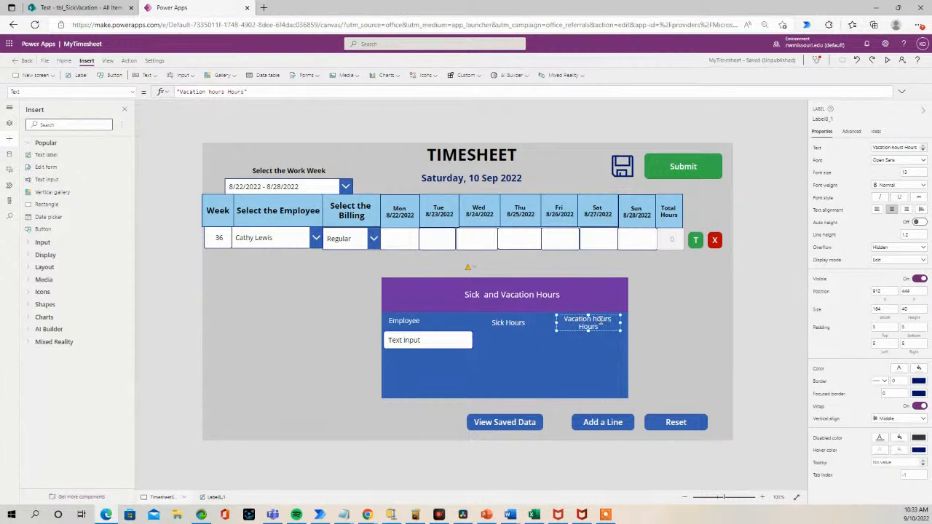
key(BackSpace)
key(BackSpace)
key(BackSpace)
key(BackSpace)
key(BackSpace)
key(BackSpace)
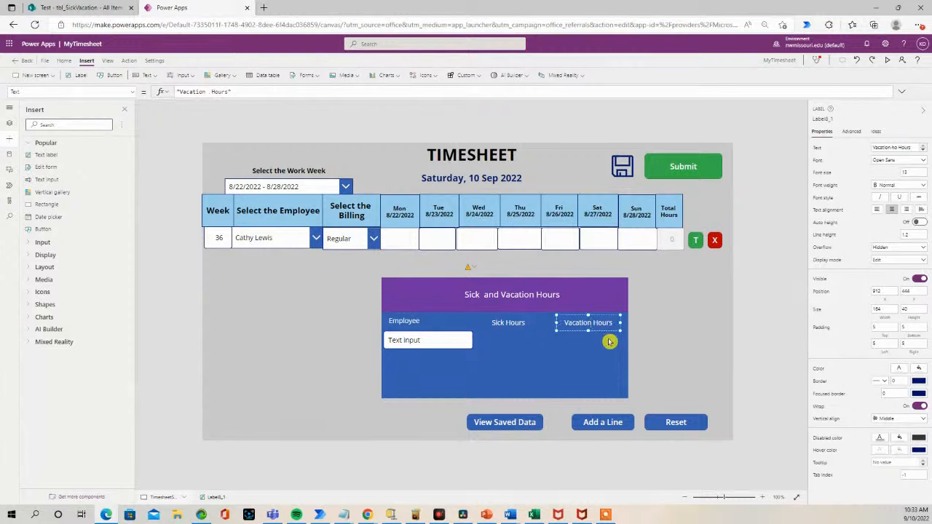
drag(556, 322, 549, 323)
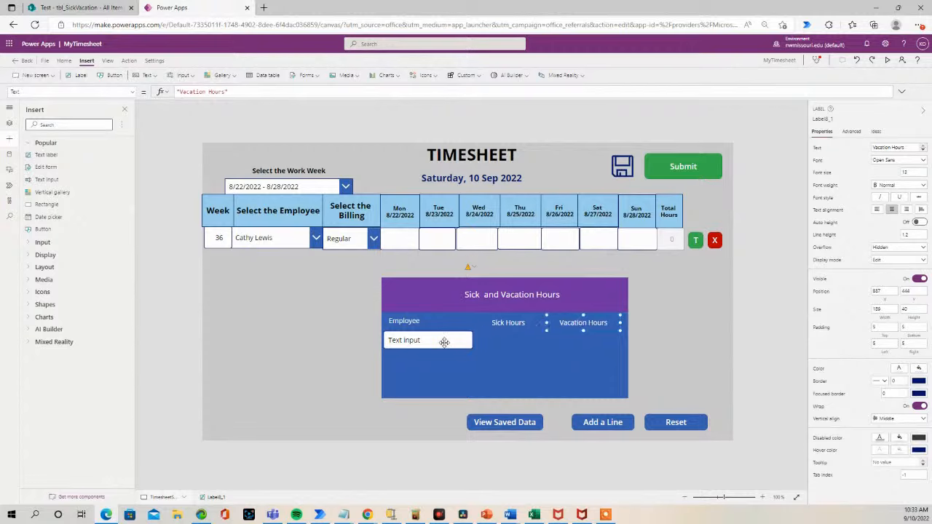
Paste two copies of the Employee text input into the panel and place one under Vacation Hours, narrowed to about 169.
click(444, 340)
click(515, 346)
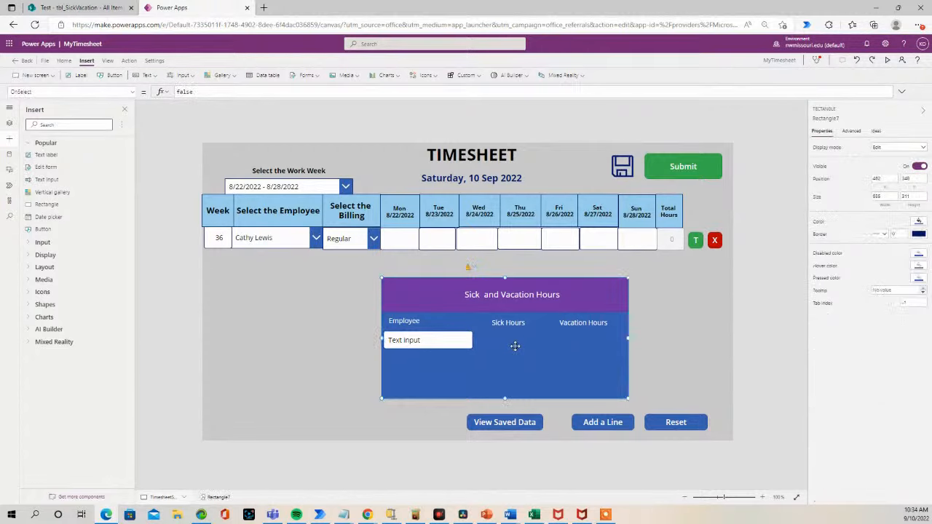
key(ctrl+v)
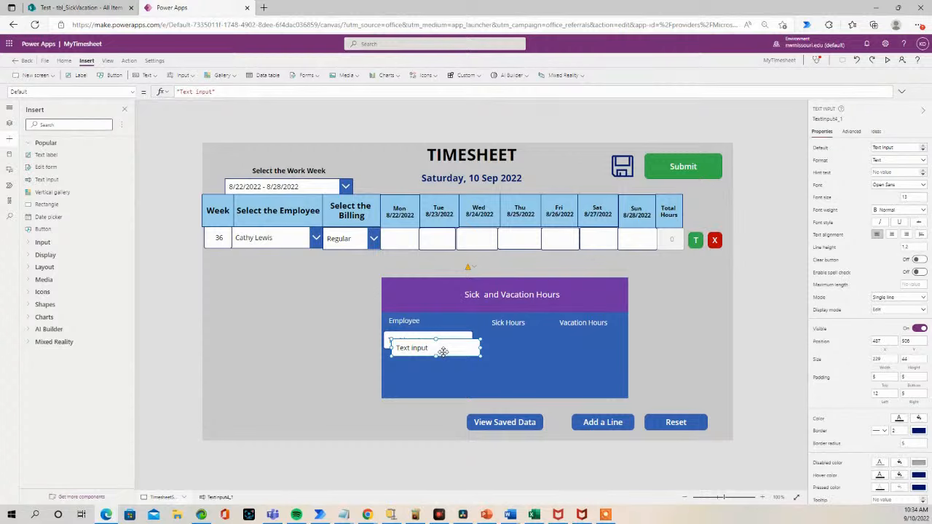
key(ctrl+v)
drag(442, 353, 592, 341)
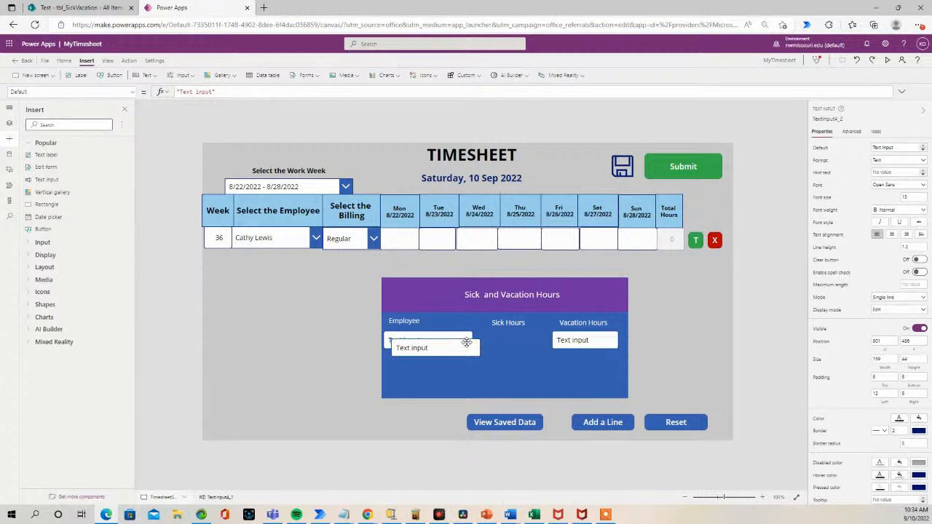
Place the other text input copy under Sick Hours, sized to about 140 wide, and center the Sick Hours label above it.
drag(464, 343, 536, 340)
drag(472, 340, 488, 340)
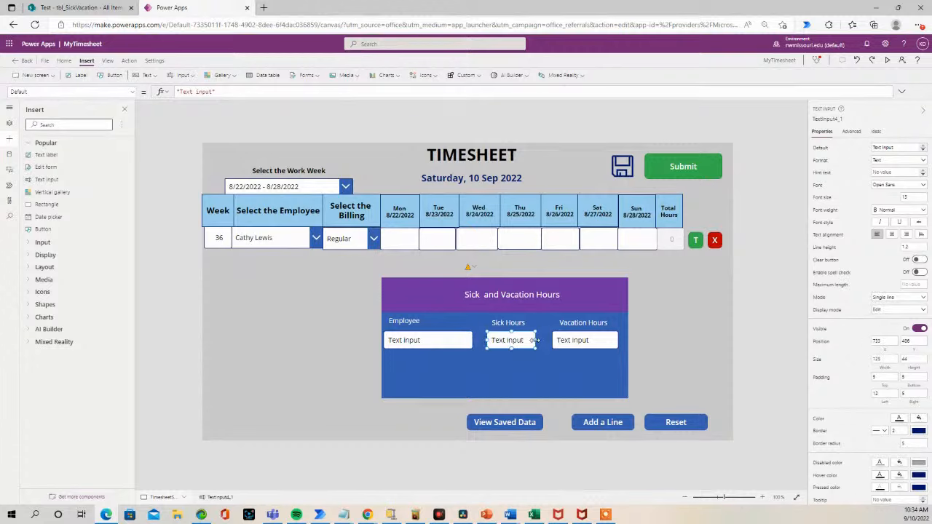
click(520, 354)
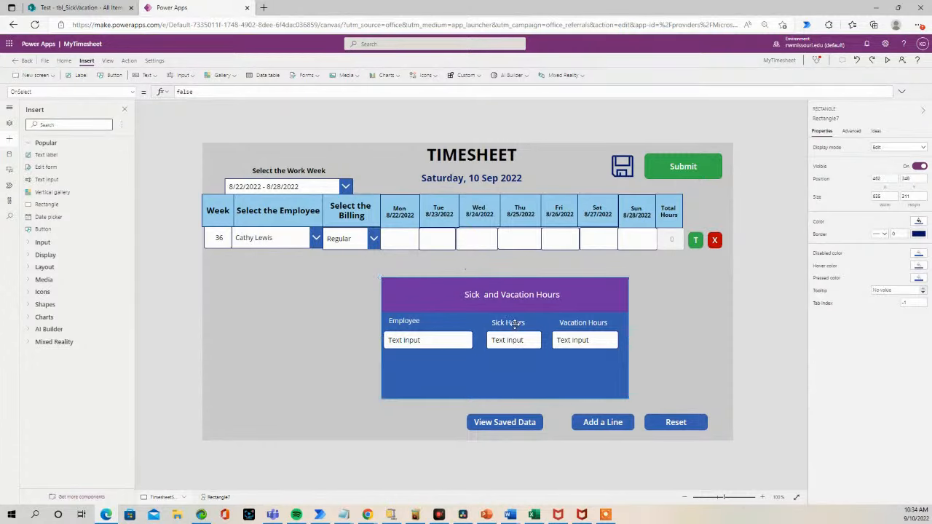
click(516, 323)
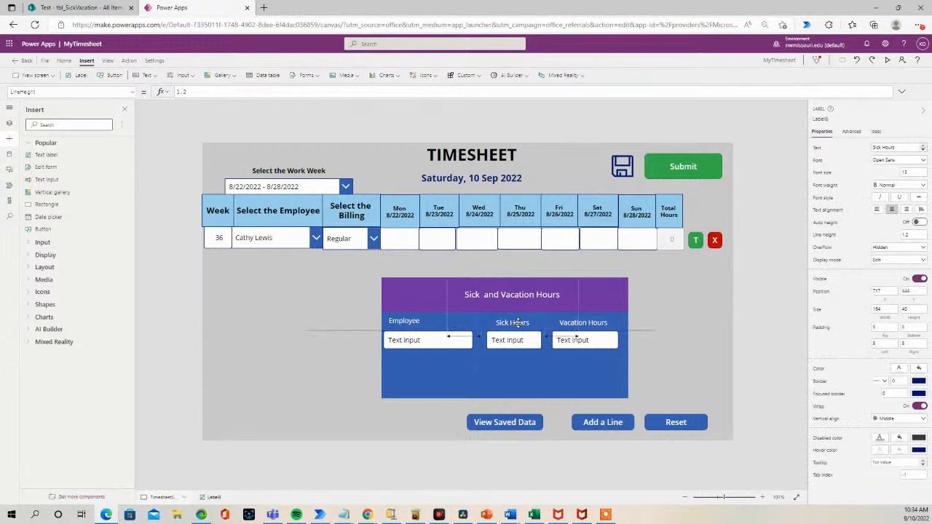
Set the format of both the Sick Hours and Vacation Hours text inputs to Number.
click(516, 342)
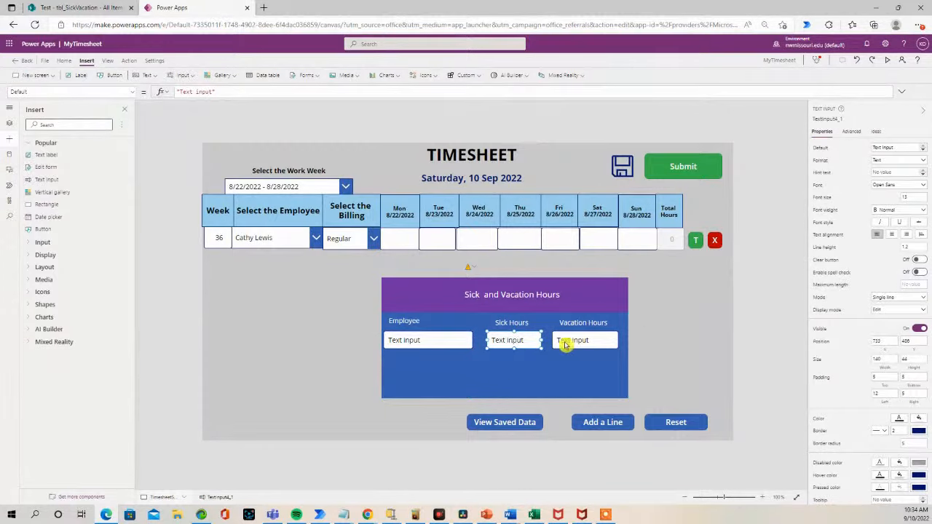
shift+click(598, 345)
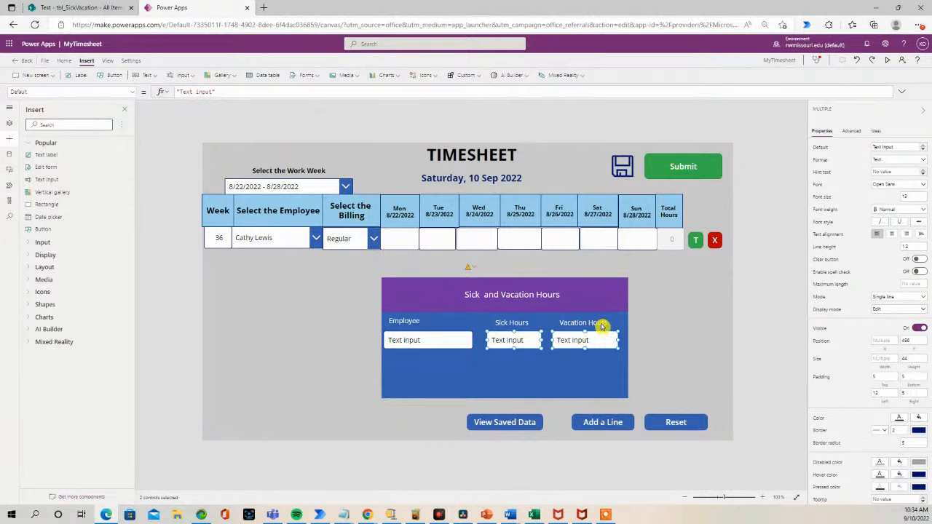
click(923, 162)
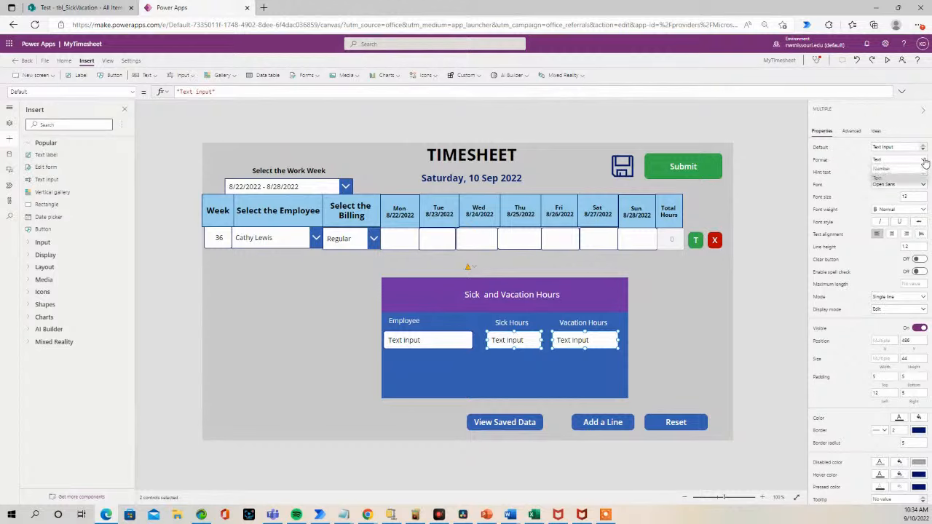
click(888, 181)
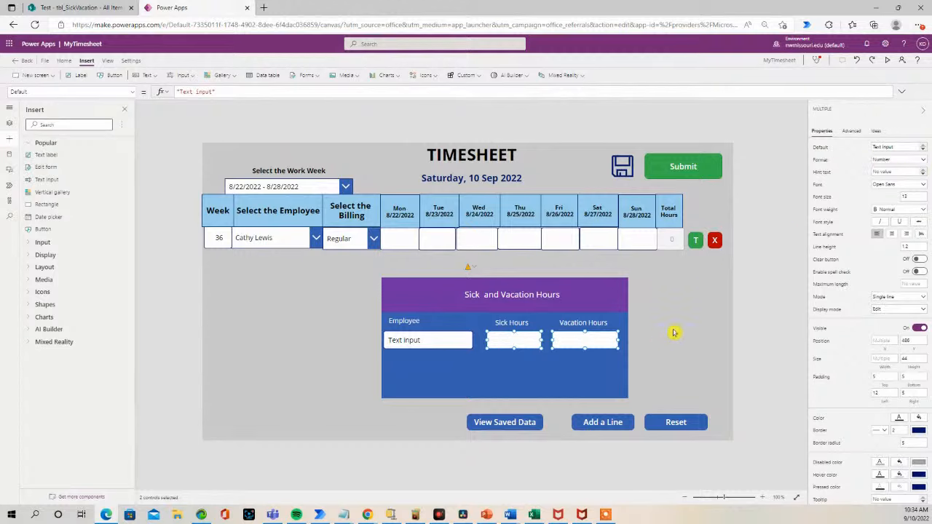
Clear the default text of the text input under the Employee label.
click(426, 339)
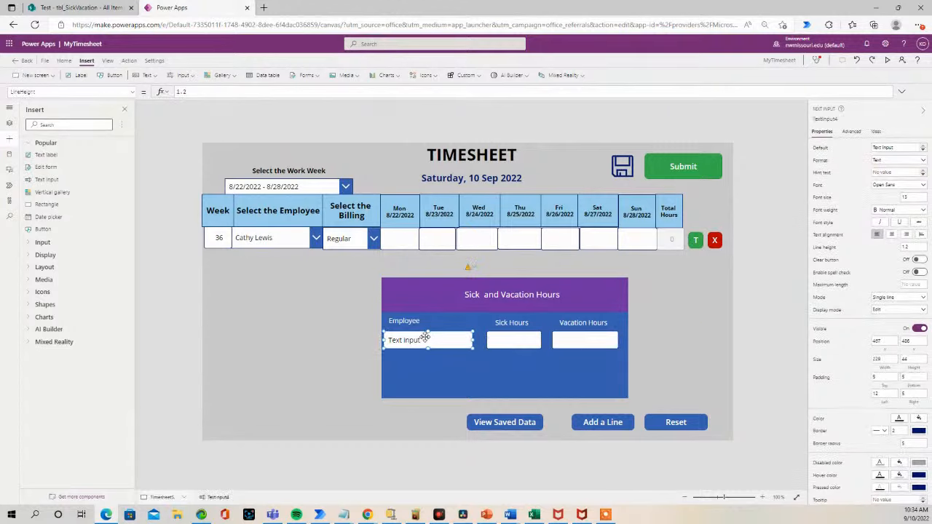
click(900, 147)
key(BackSpace)
click(684, 285)
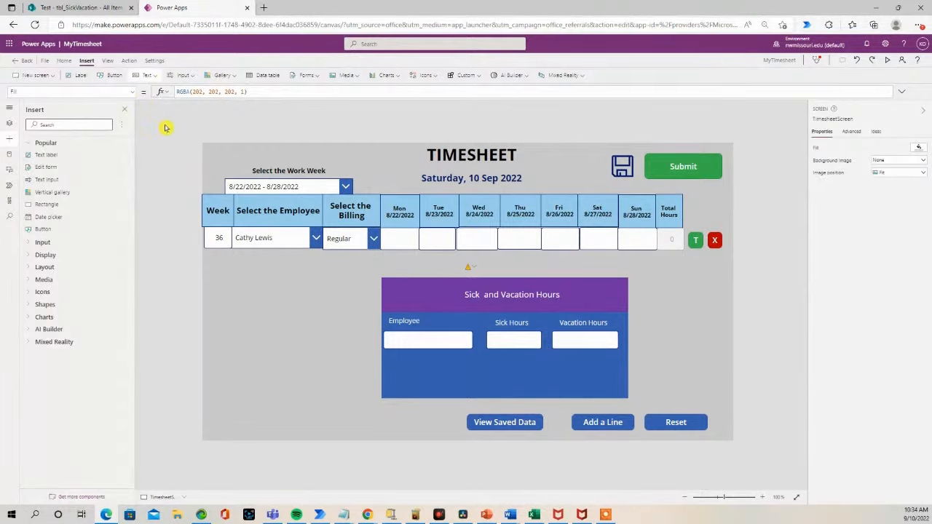
Check the tbl_SickVacation columns in SharePoint and set the Employee input's Default in Power Apps to LookUp(tbl_SickVacation,Employee=EmployeeTimeCardDropdown.SelectedText.Value,Employee).
click(86, 8)
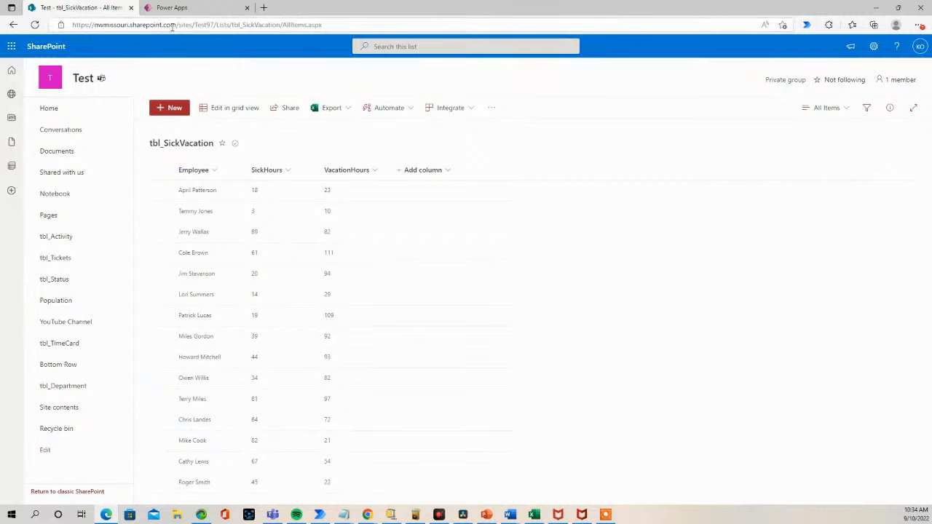
click(185, 7)
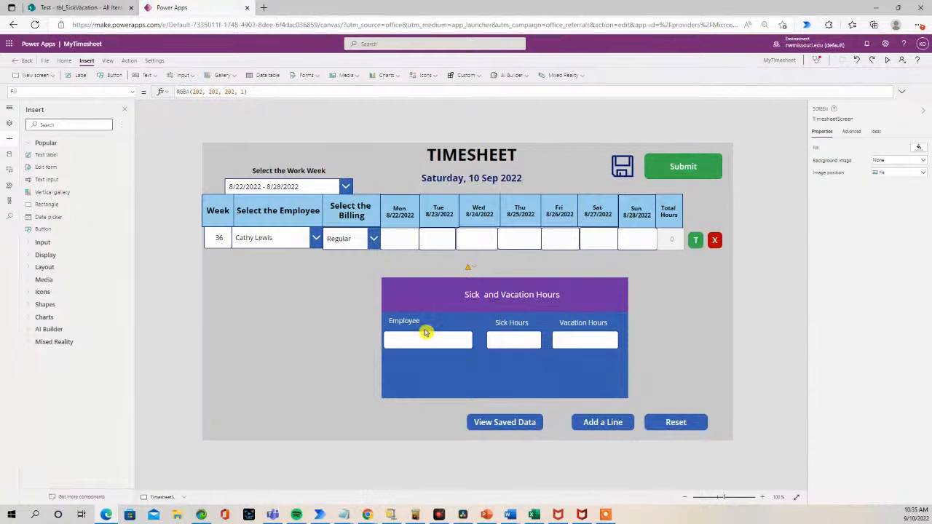
click(416, 339)
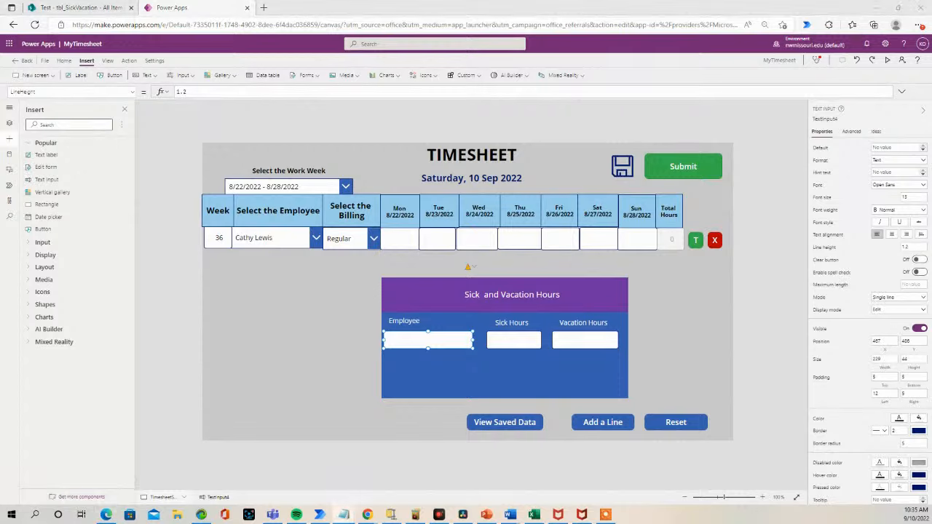
click(133, 92)
drag(131, 181, 133, 135)
click(116, 141)
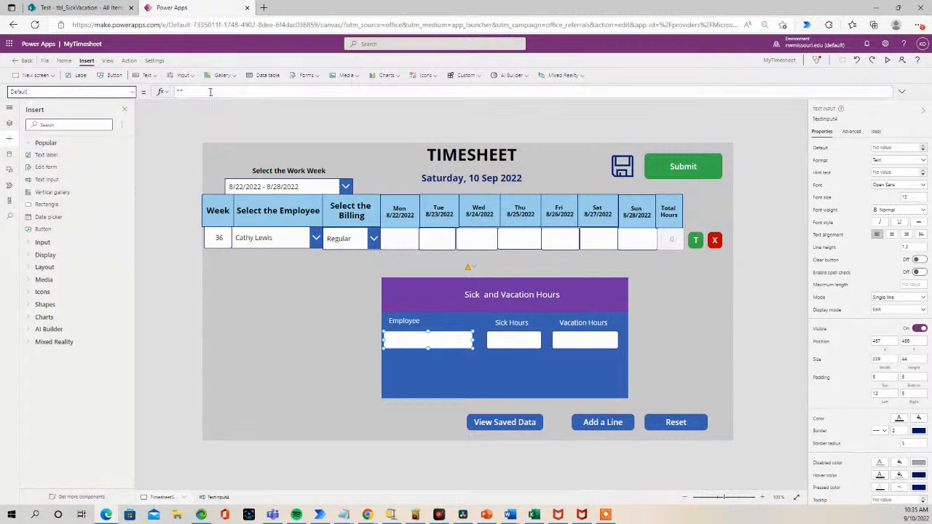
click(178, 92)
text(LookUp(tbl_SickVacation,Employee=EmployeeTimeCardDropdown.SelectedText.Value,Employee))
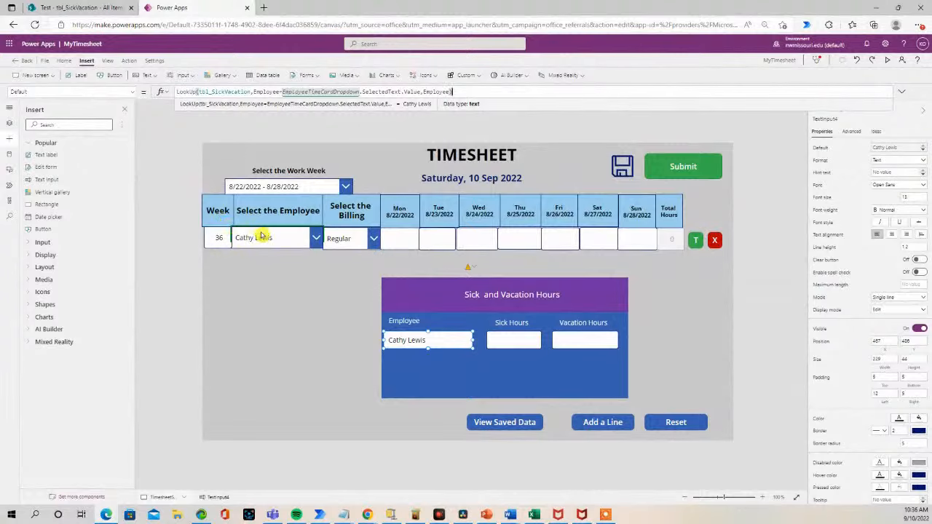
Review the tbl_SickVacation list in SharePoint, and copy the Employee text input's Default LookUp formula in Power Apps.
click(104, 9)
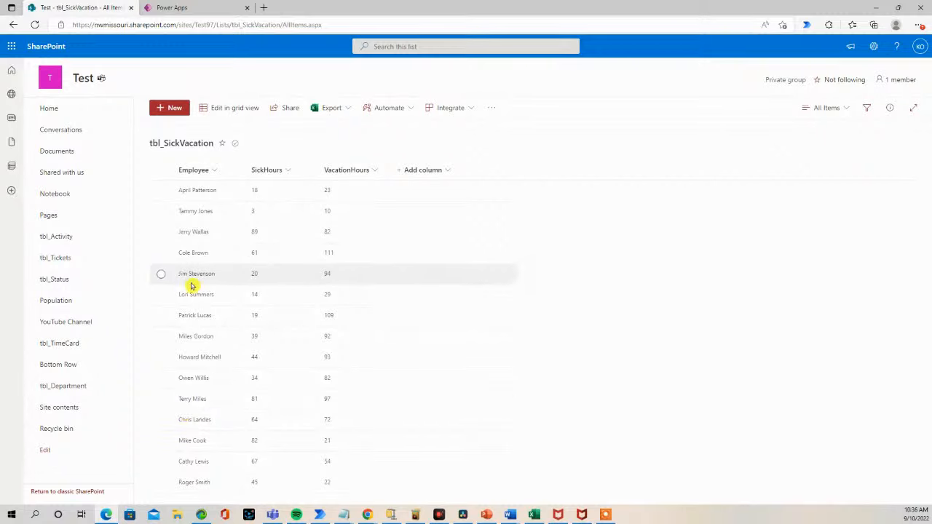
click(187, 7)
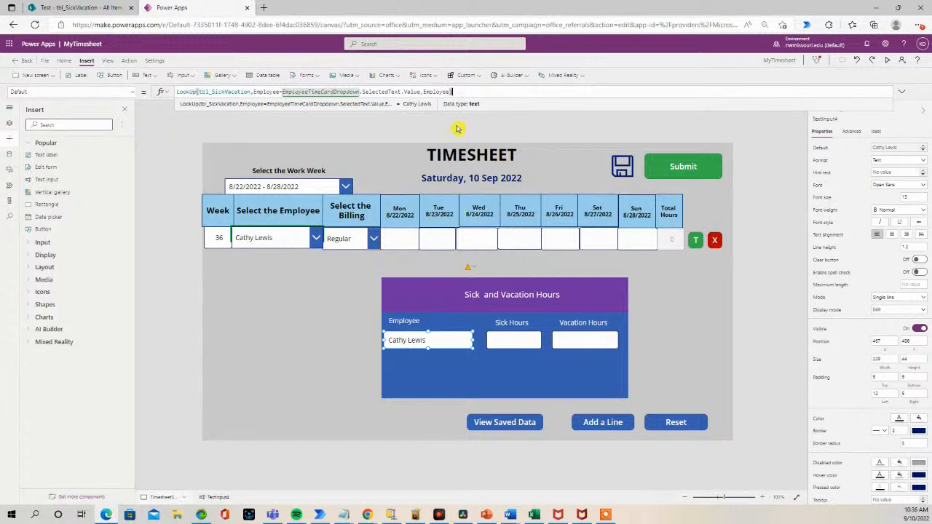
click(512, 338)
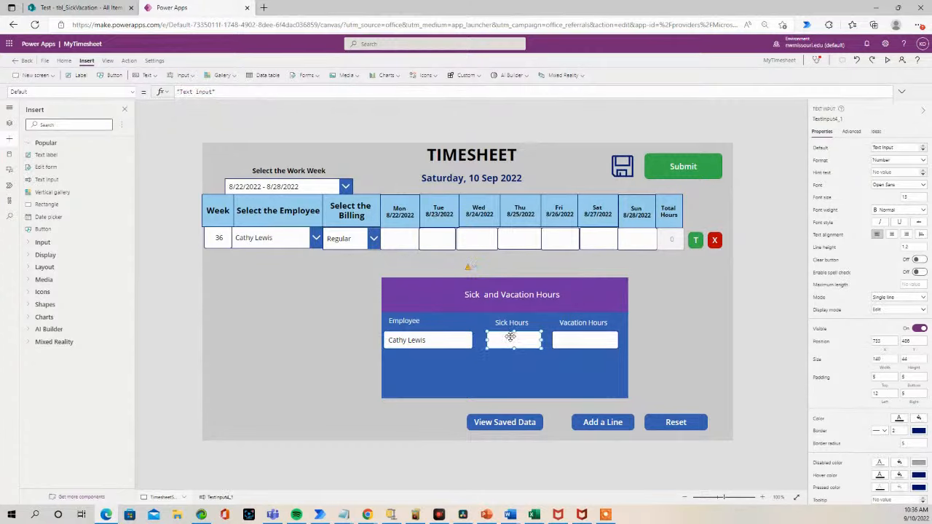
click(422, 342)
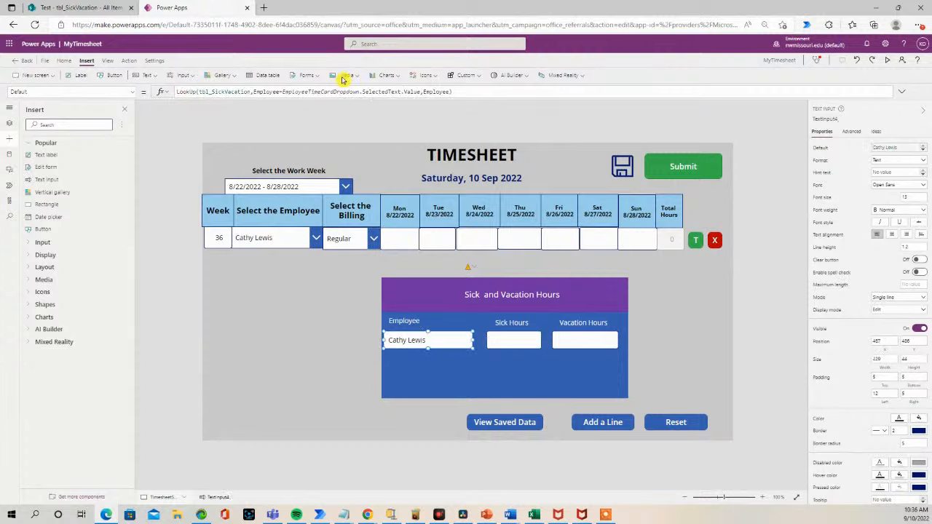
drag(470, 92, 146, 87)
key(ctrl+c)
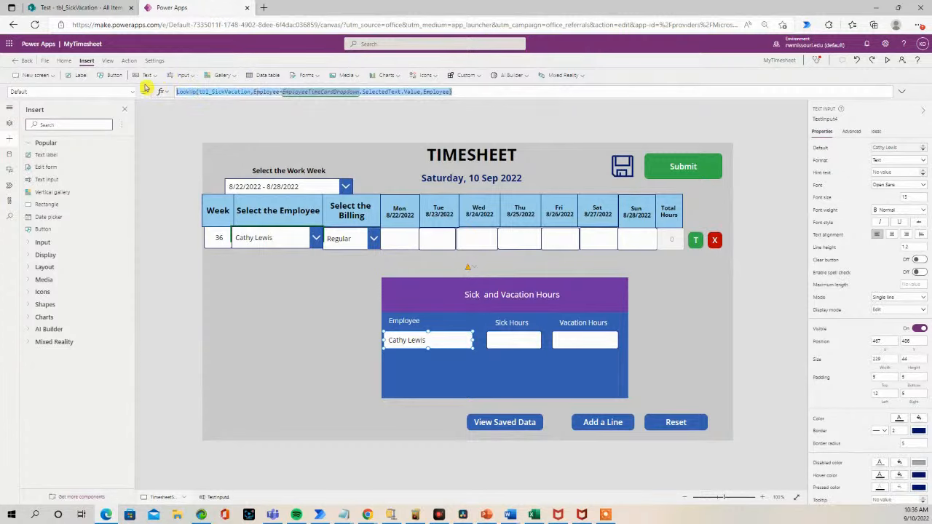
Paste the LookUp formula as the Sick Hours text input's Default and change its result column to SickHours.
click(508, 337)
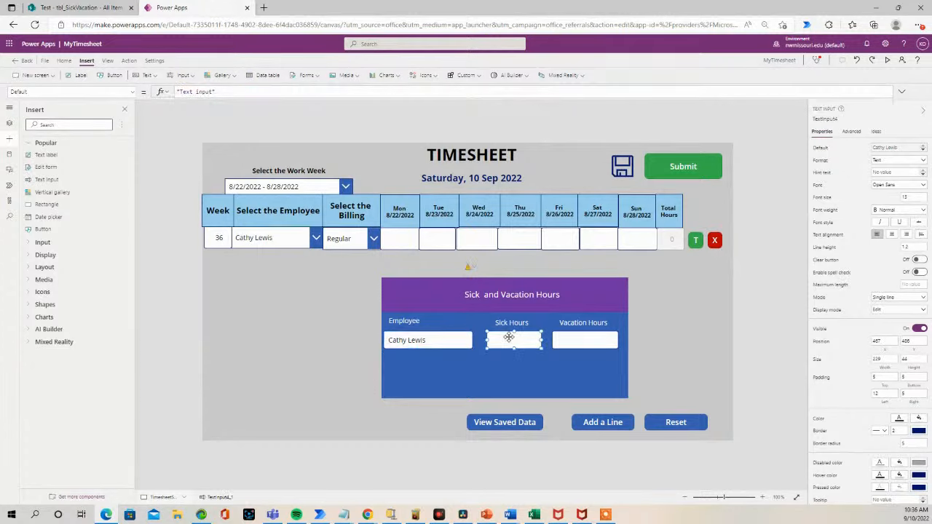
drag(244, 91, 155, 92)
key(ctrl+v)
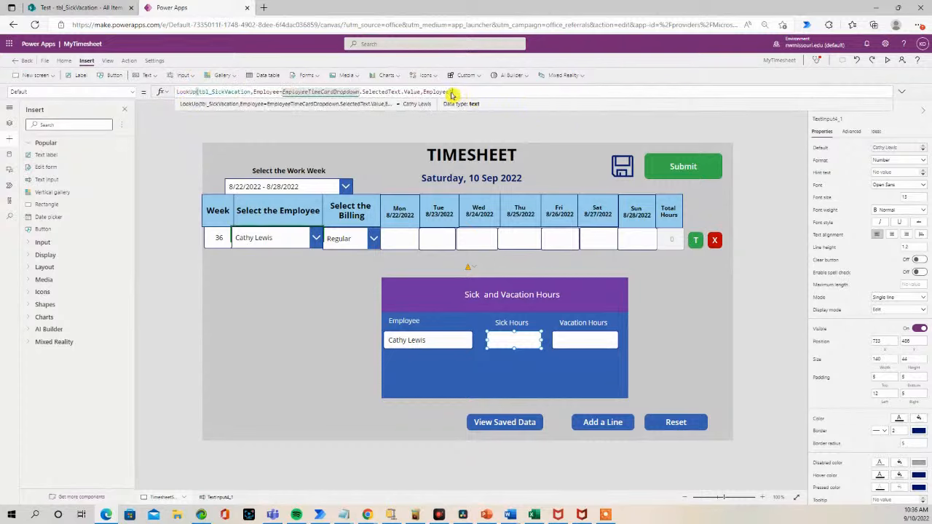
drag(450, 92, 425, 92)
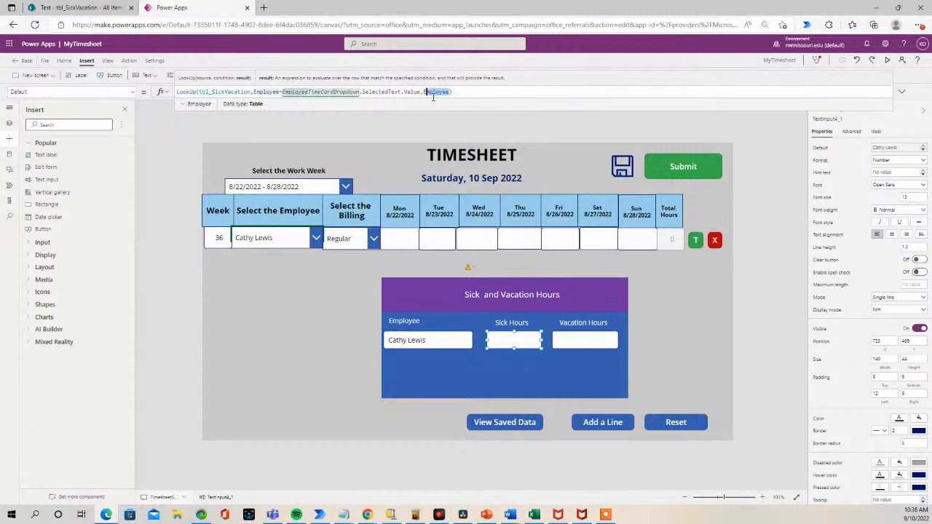
key(BackSpace)
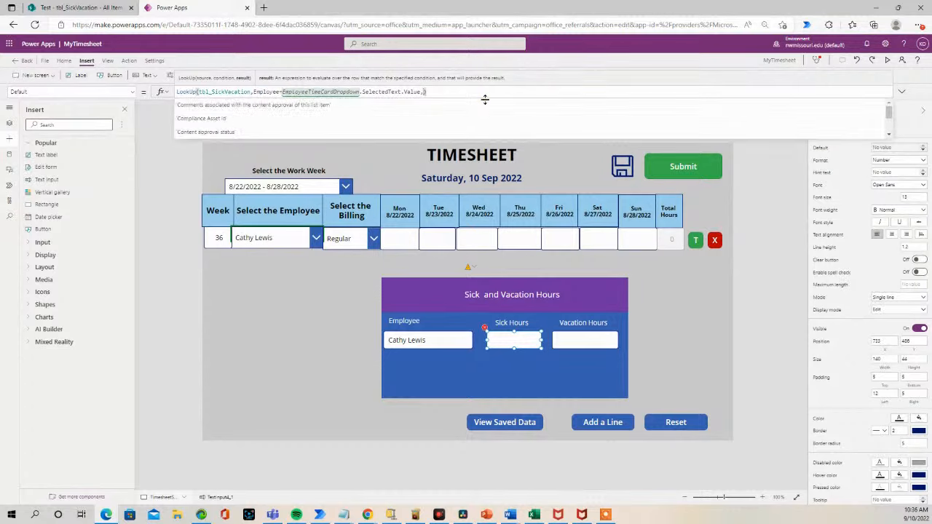
text(Si)
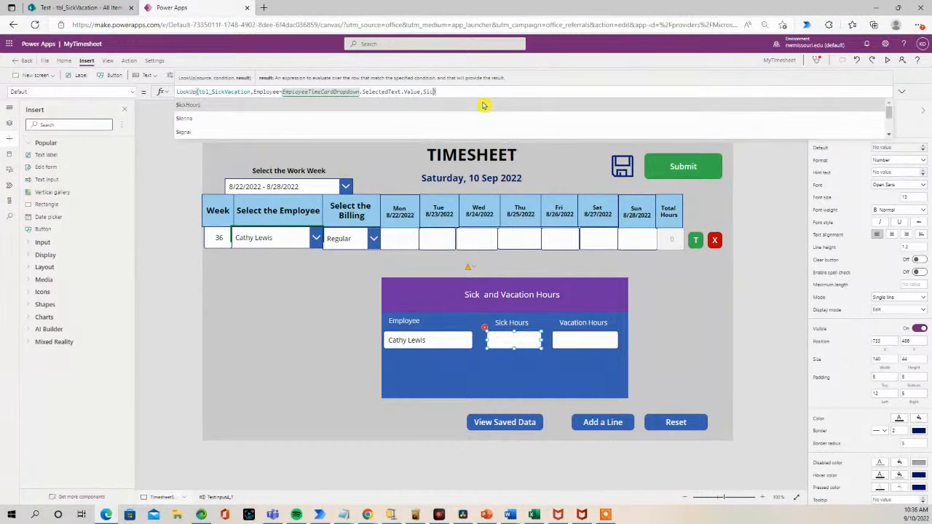
text(ck)
click(371, 110)
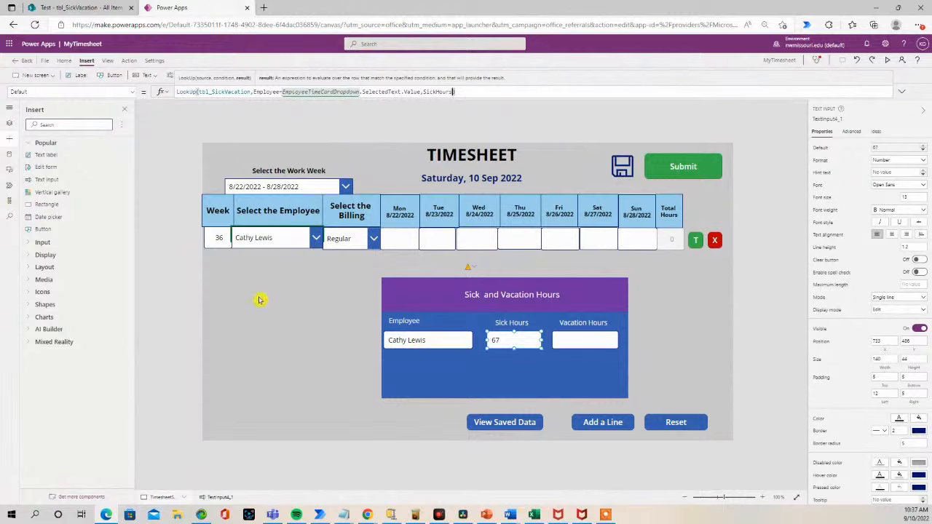
Paste the LookUp formula as the Vacation Hours text input's Default and change its result column to VacationHours.
click(578, 340)
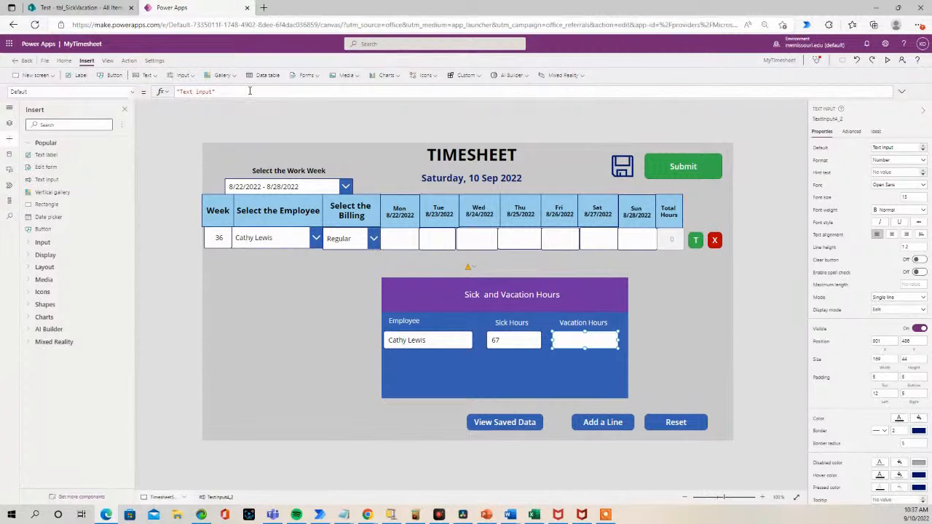
drag(250, 91, 148, 90)
key(ctrl+v)
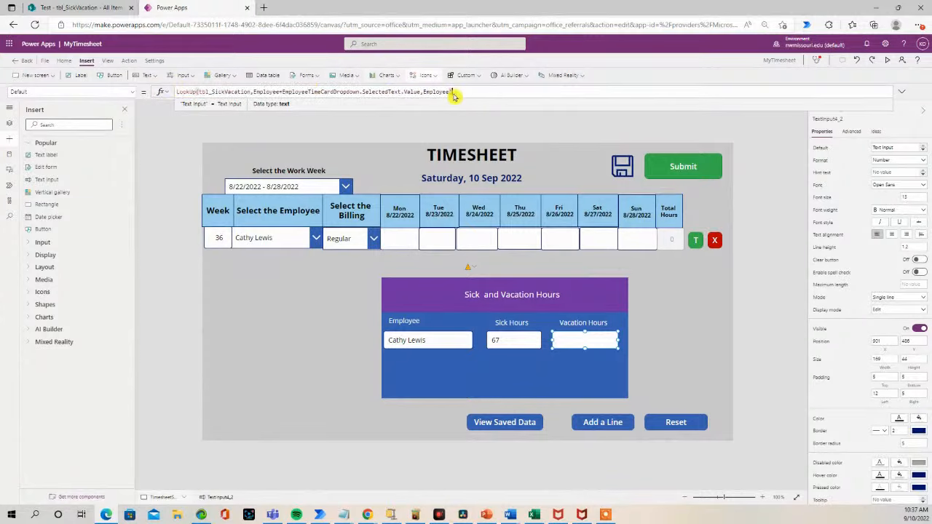
text())
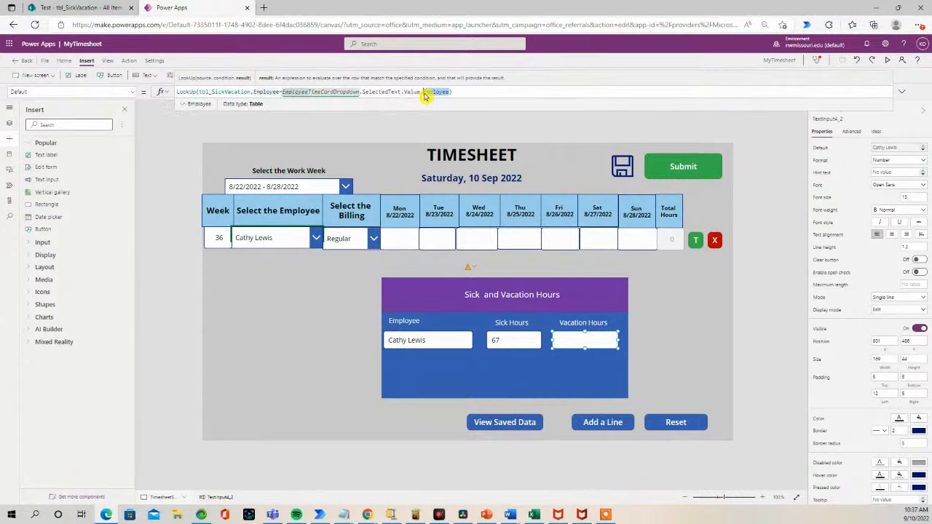
text(Vac)
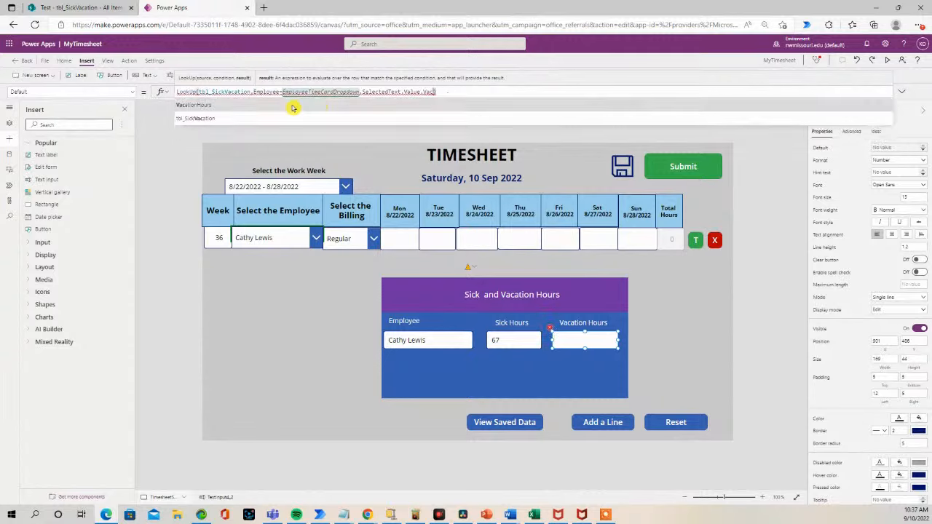
click(242, 108)
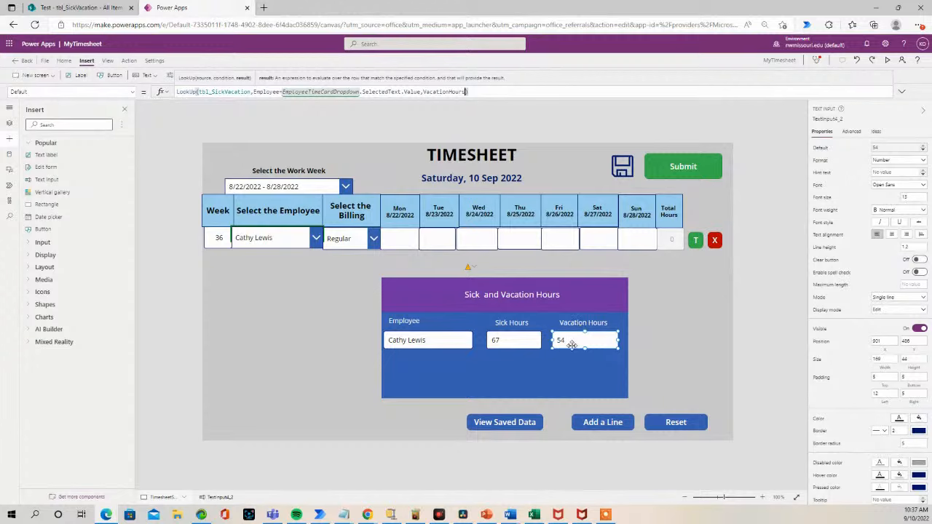
Center-align the text in the Vacation Hours and Sick Hours text inputs.
click(906, 235)
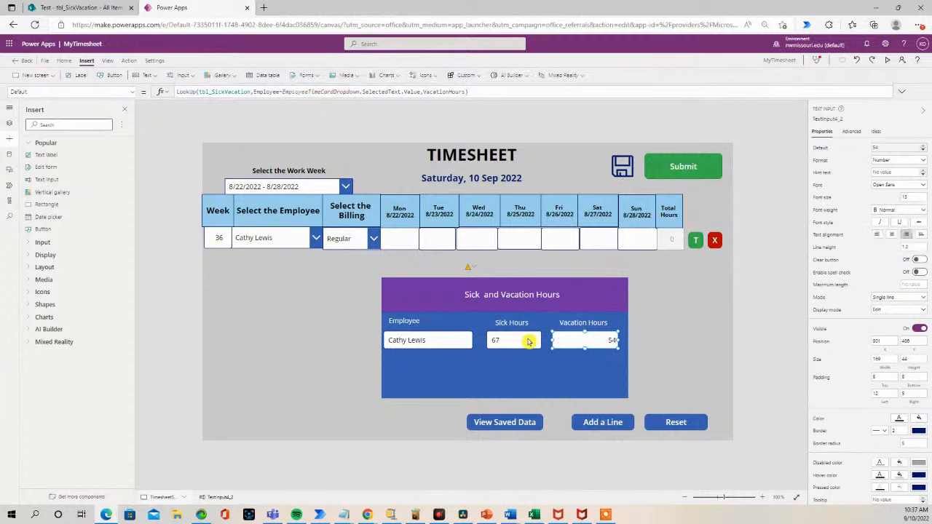
click(891, 235)
click(511, 341)
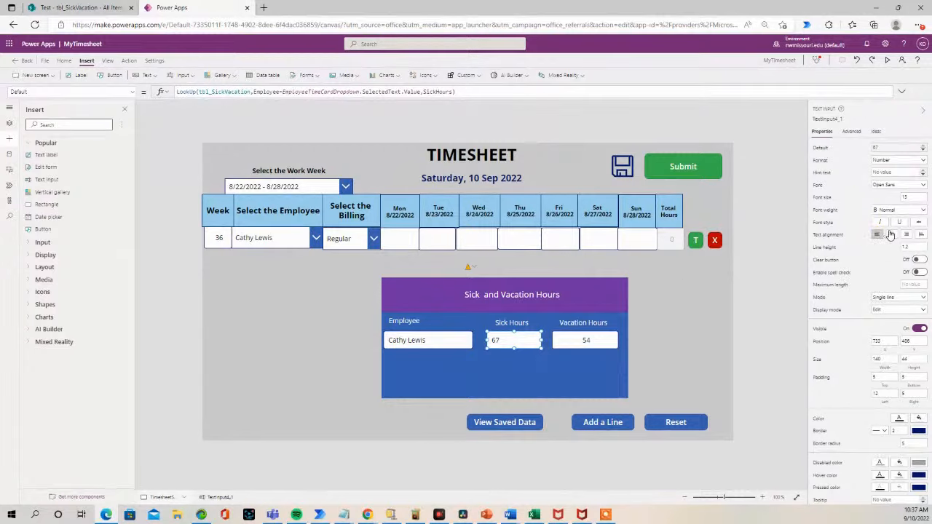
click(892, 235)
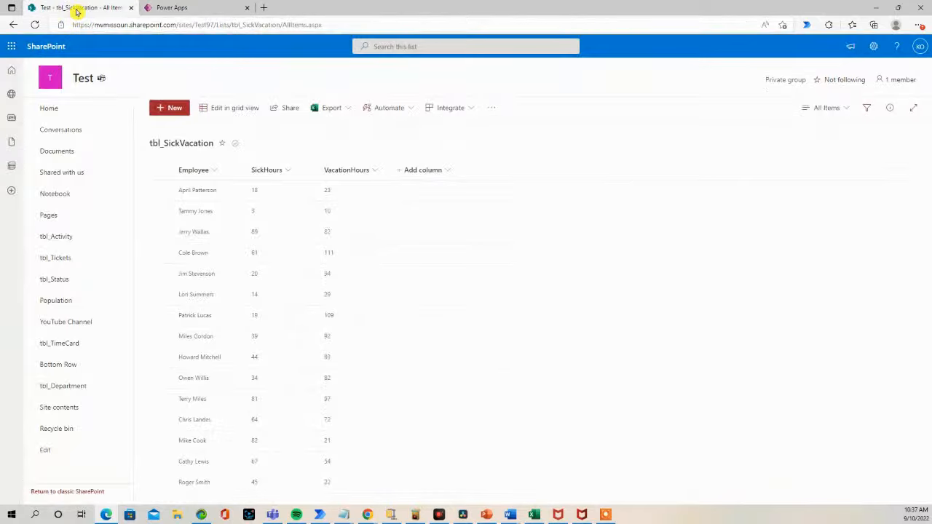
Preview the timesheet with a different employee selected and compare the panel's sick and vacation hours with the tbl_SickVacation list in SharePoint.
click(76, 8)
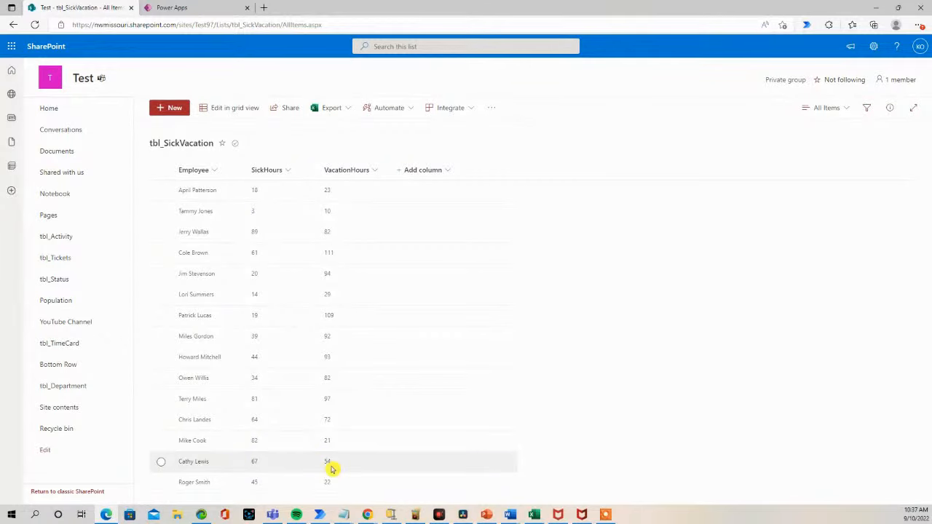
click(191, 10)
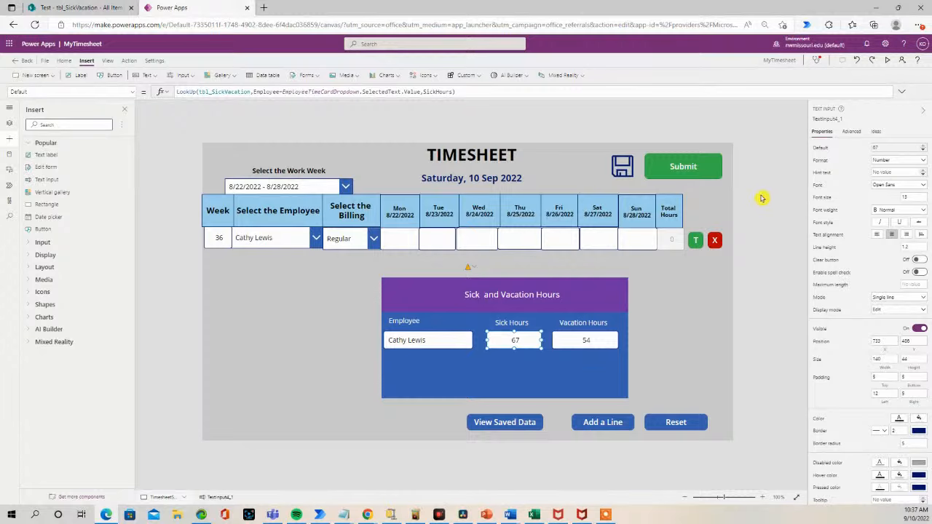
click(887, 62)
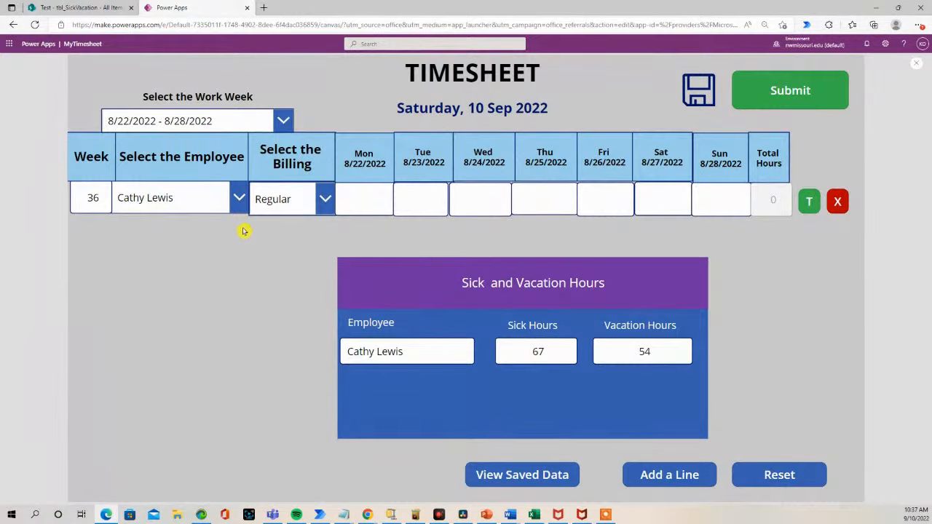
click(239, 199)
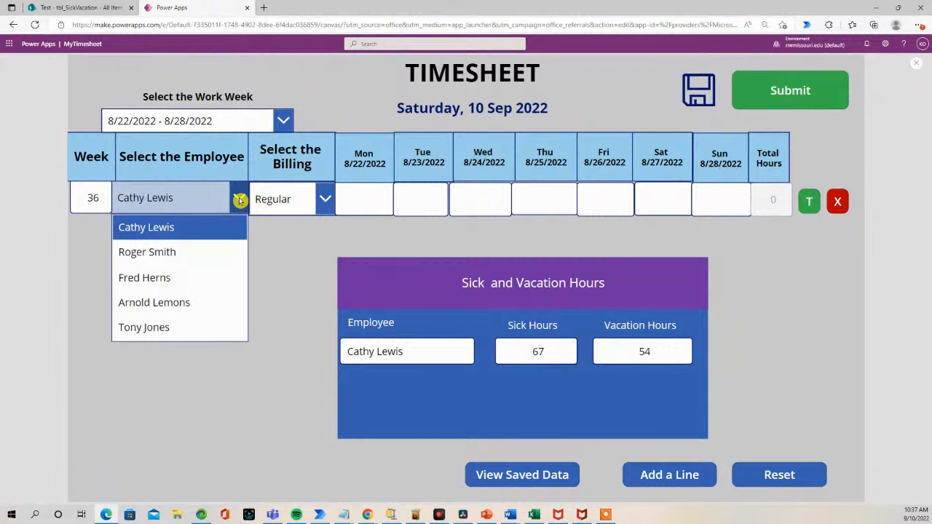
click(142, 256)
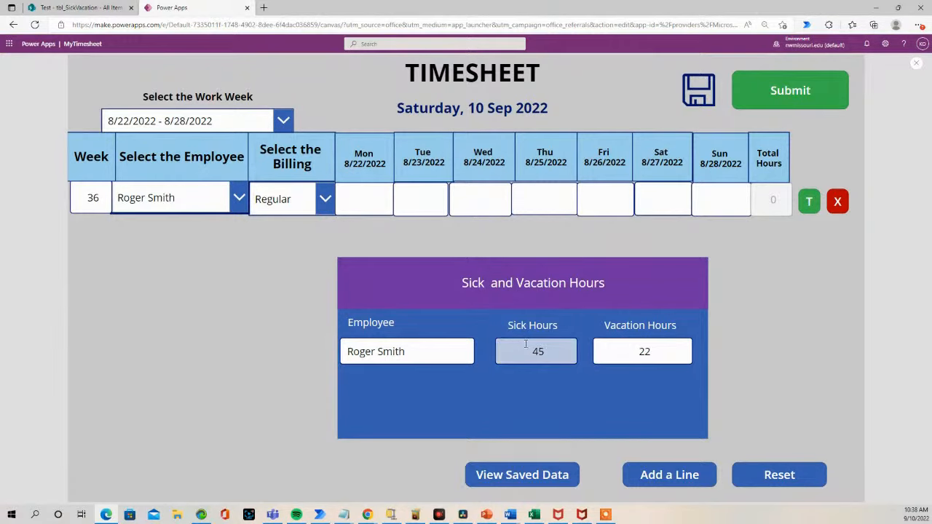
click(82, 9)
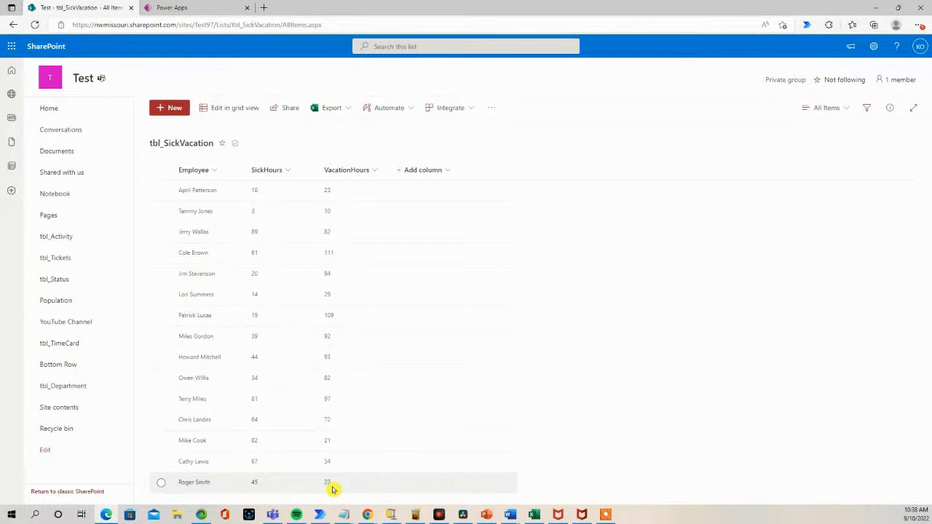
click(177, 8)
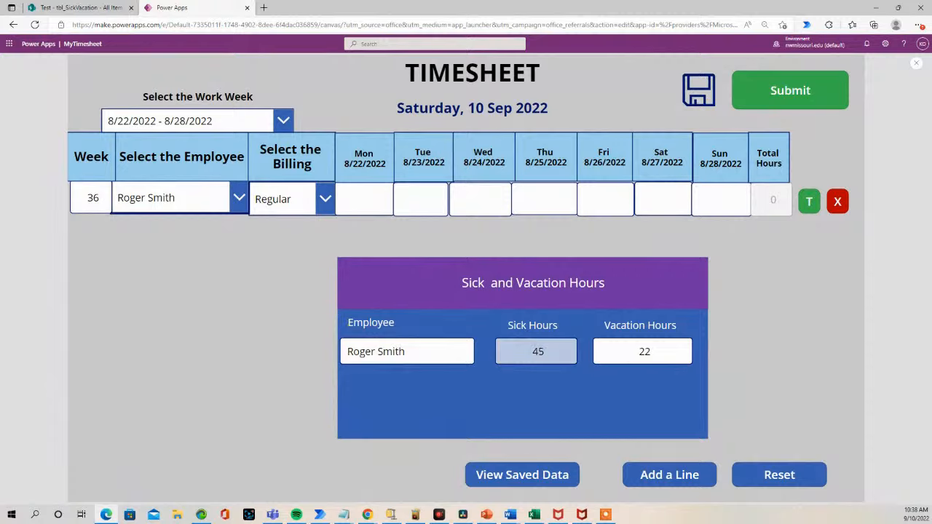
click(917, 65)
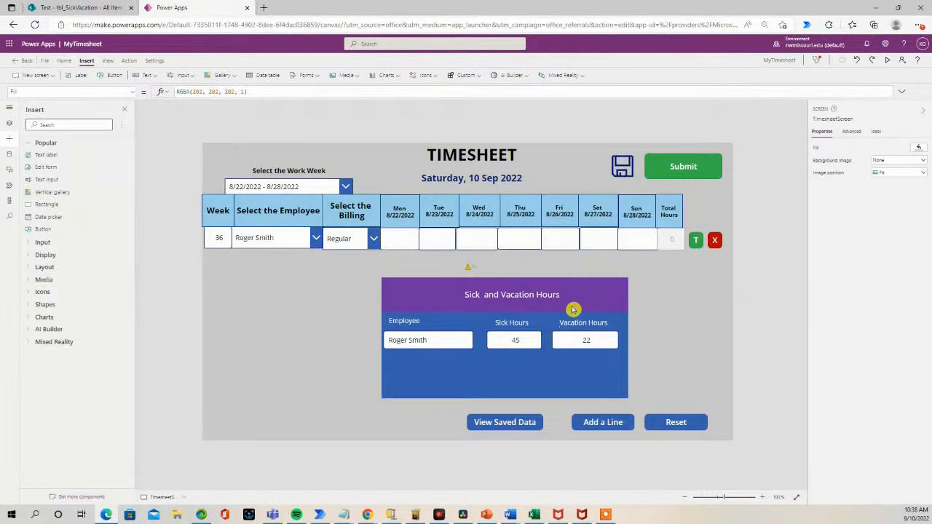
Shorten the panel's purple header rectangle to a height of about 70 and re-center the Sick and Vacation Hours label within it.
click(472, 297)
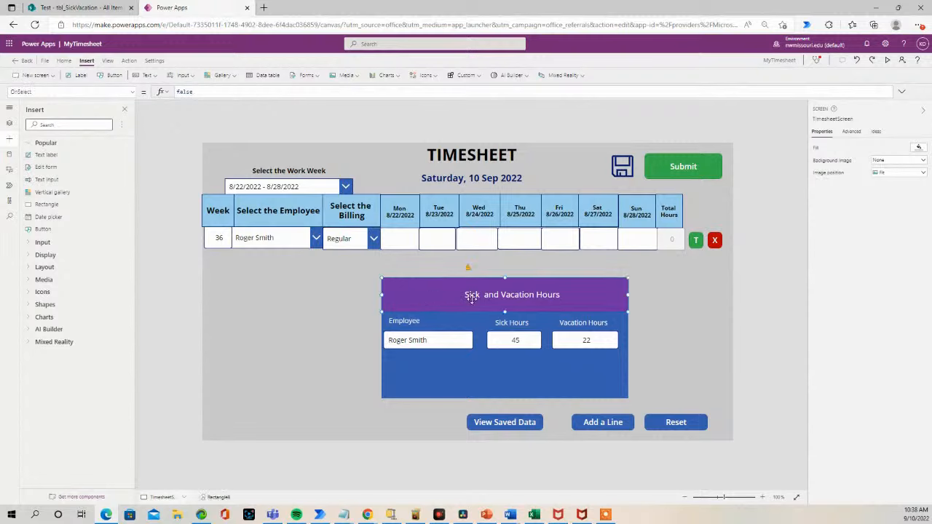
drag(504, 312, 503, 303)
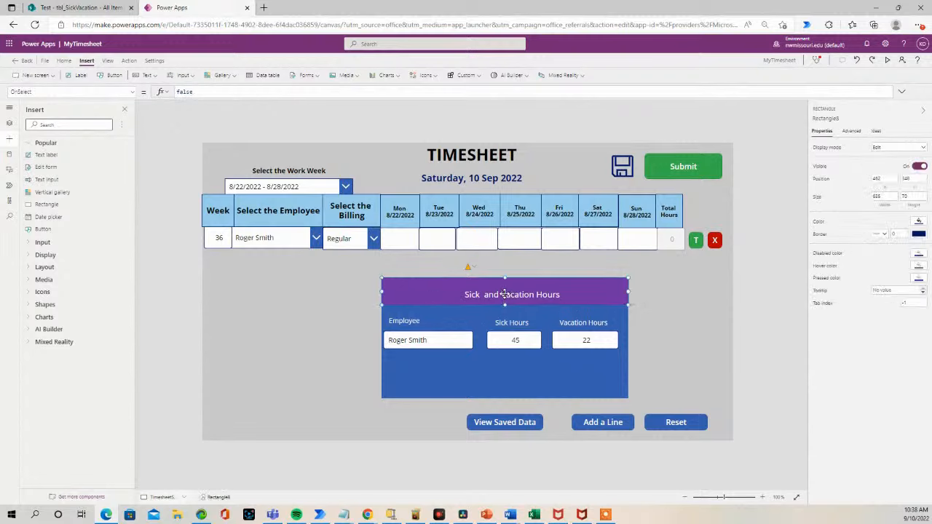
click(747, 298)
click(536, 295)
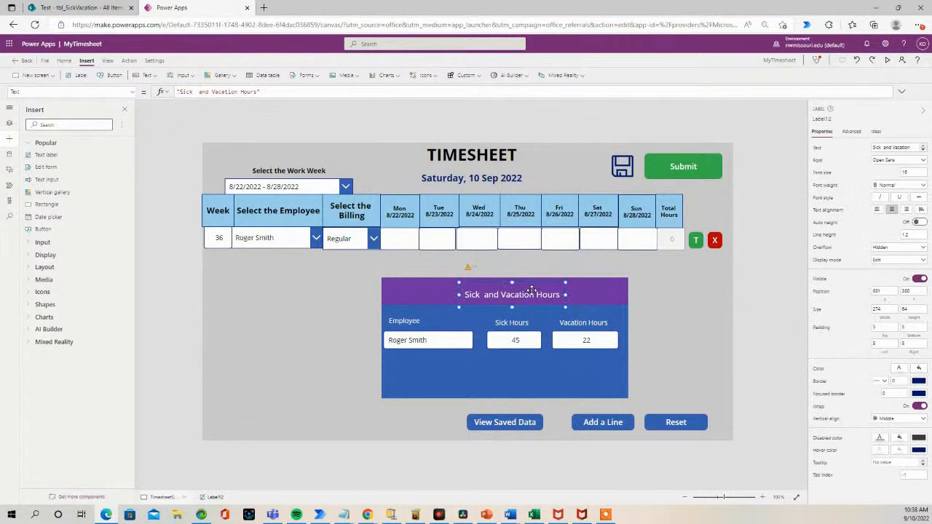
drag(531, 290, 522, 289)
double_click(523, 290)
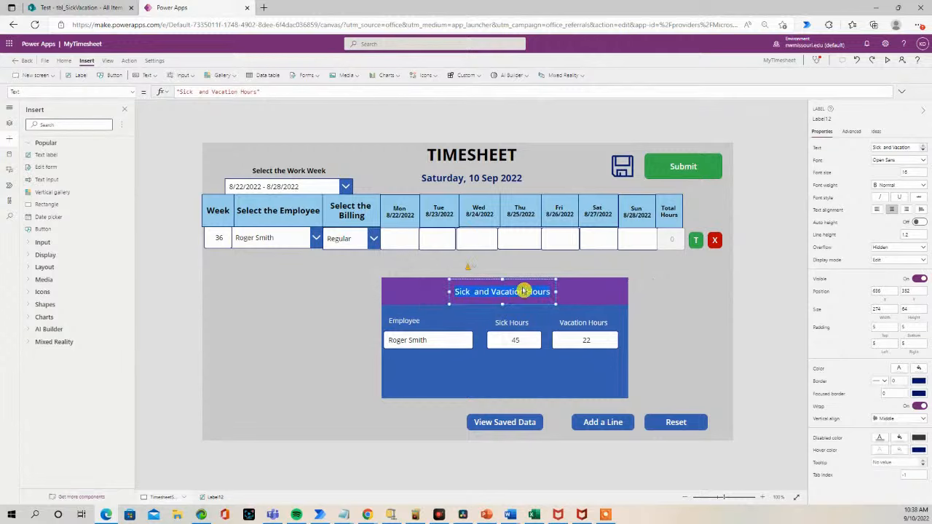
click(367, 267)
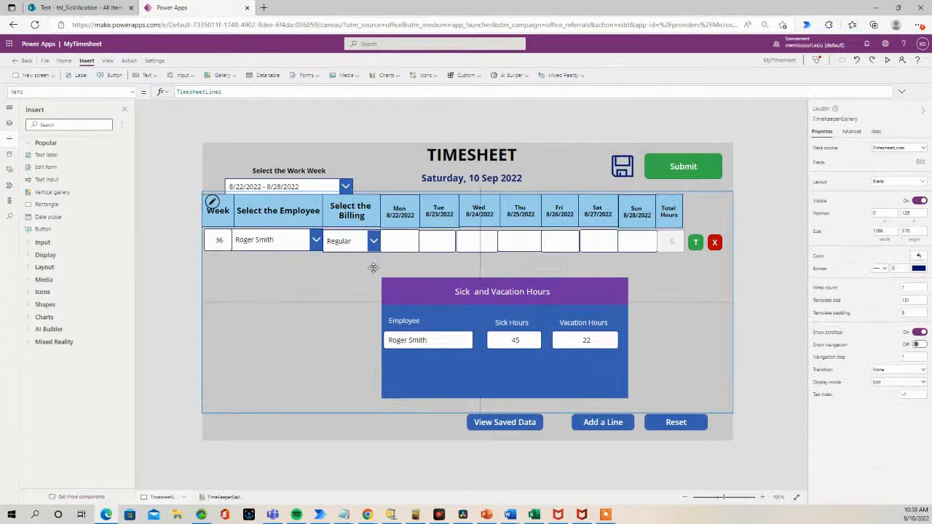
click(767, 297)
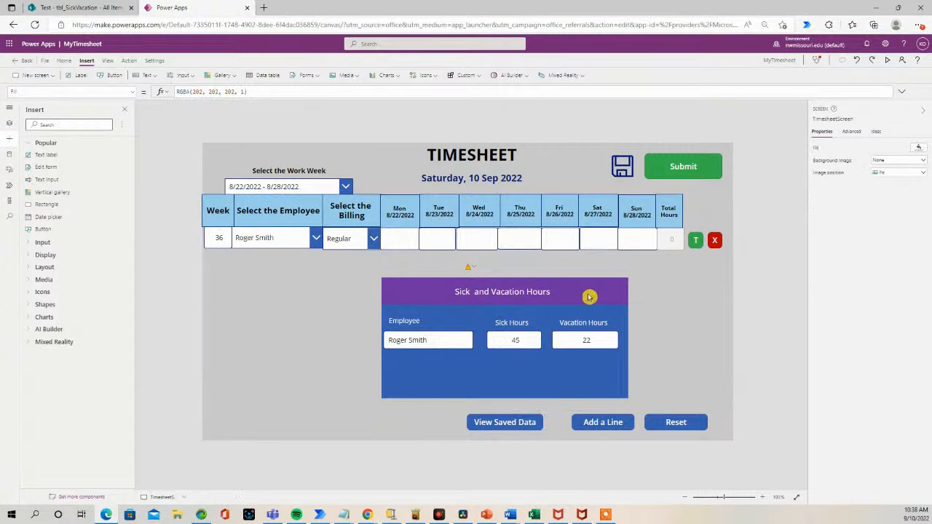
Select both rectangles, all labels and the three text inputs of the Sick and Vacation Hours panel, and group them.
click(541, 291)
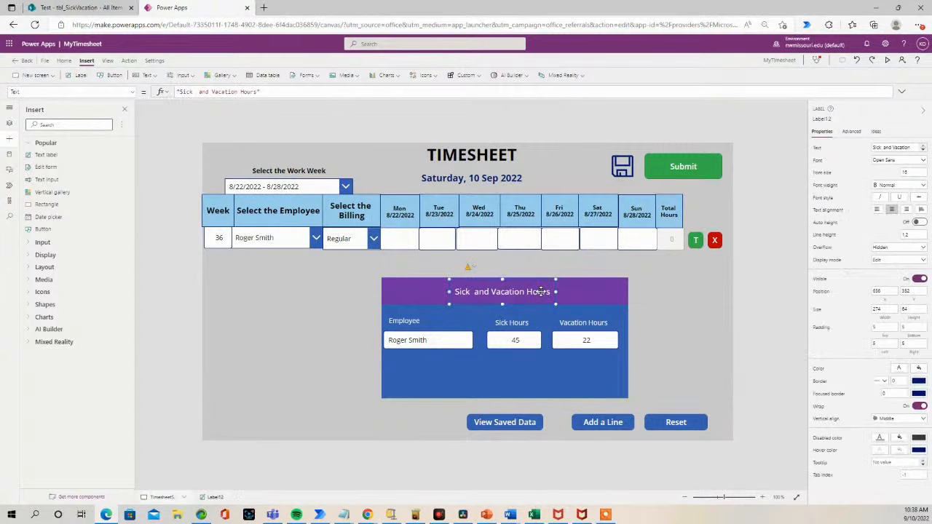
ctrl+click(413, 296)
ctrl+click(405, 320)
ctrl+click(422, 344)
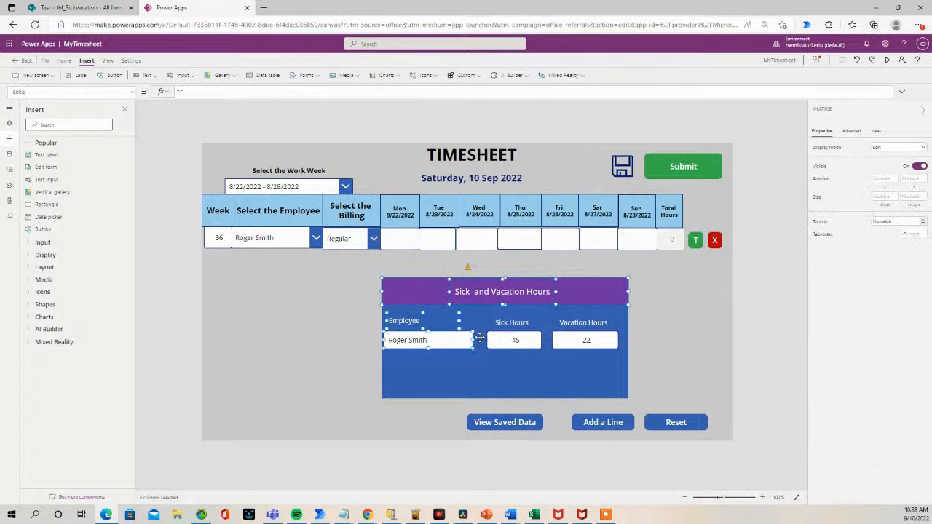
ctrl+click(514, 340)
ctrl+click(527, 320)
ctrl+click(580, 323)
ctrl+click(580, 340)
ctrl+click(508, 377)
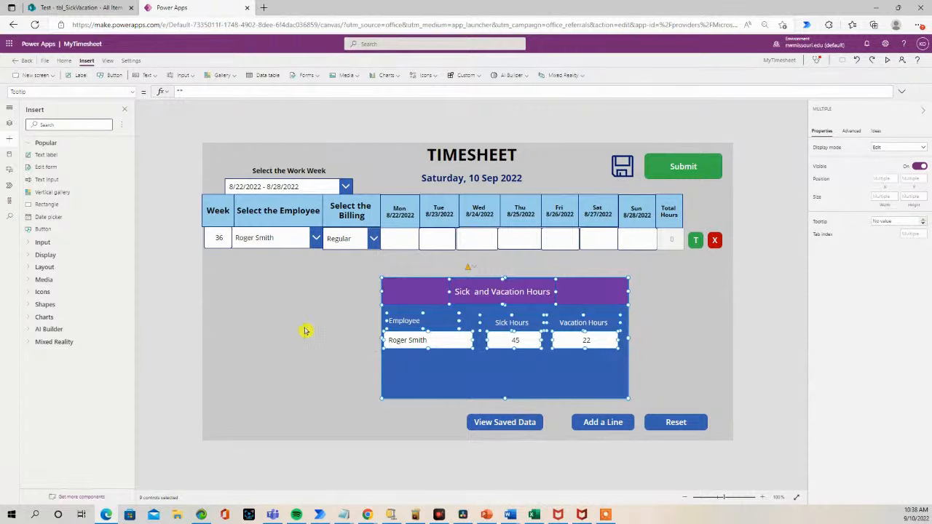
click(10, 126)
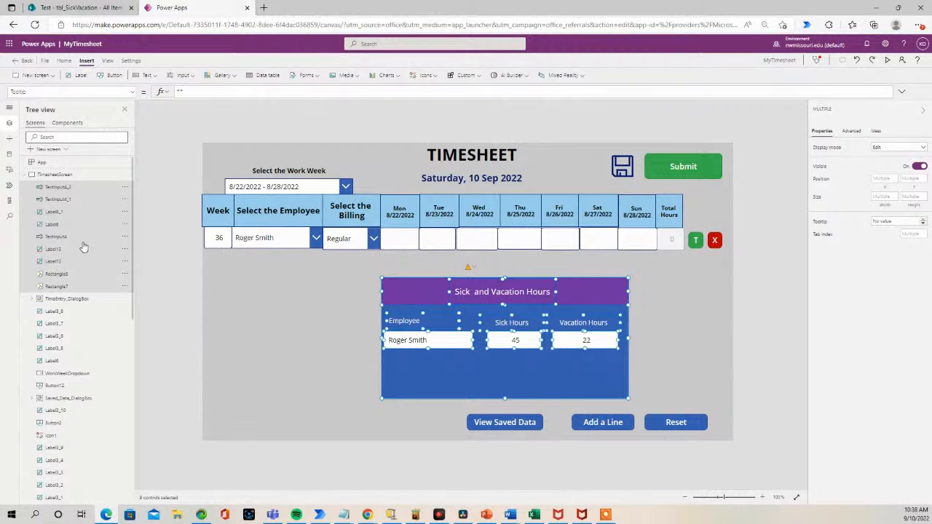
right_click(87, 188)
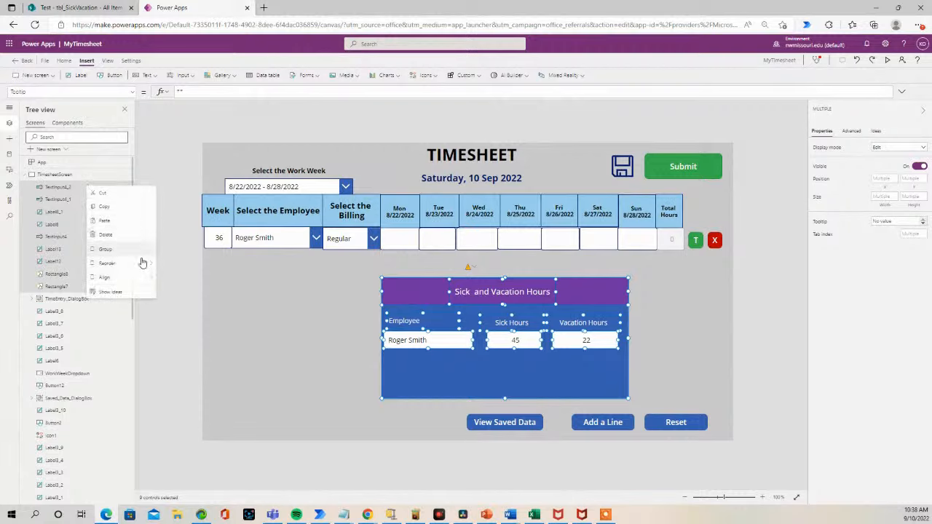
click(121, 249)
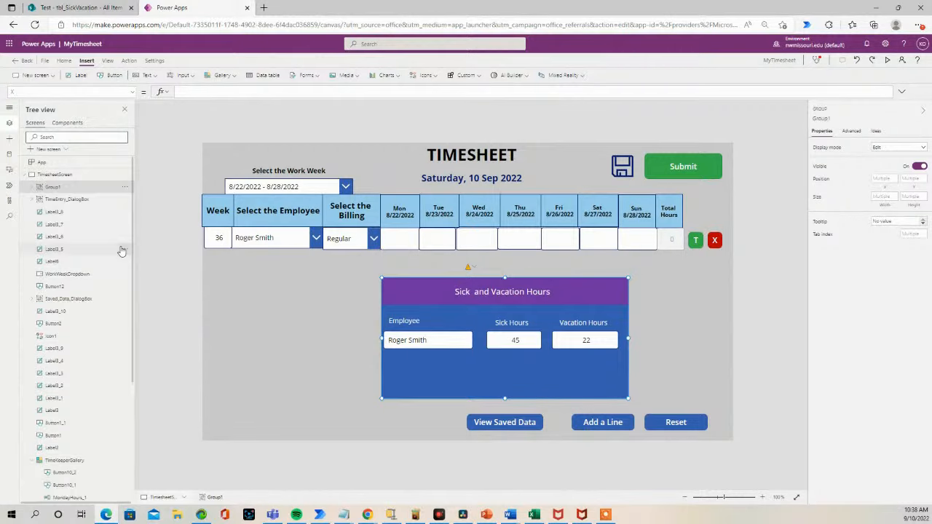
Rename the new group to Sick_andVacation_DialogBox.
double_click(66, 187)
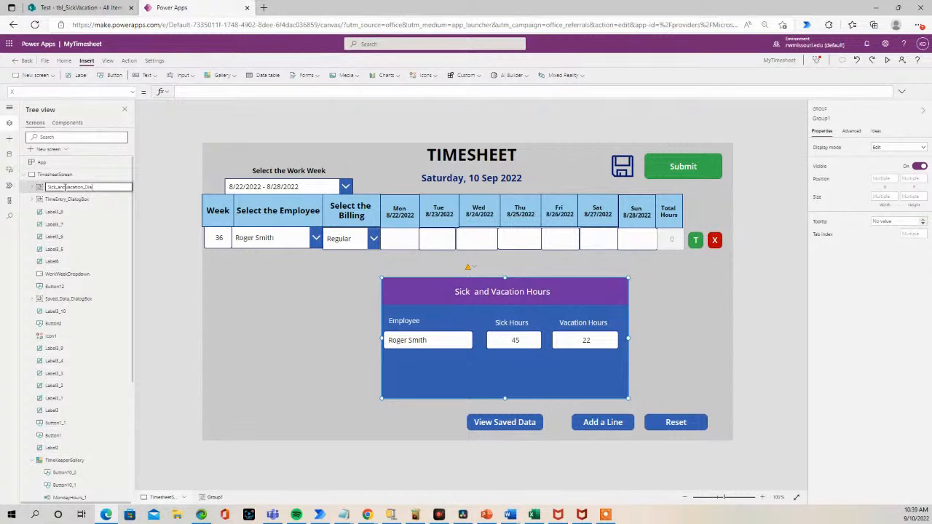
text(Box)
click(171, 207)
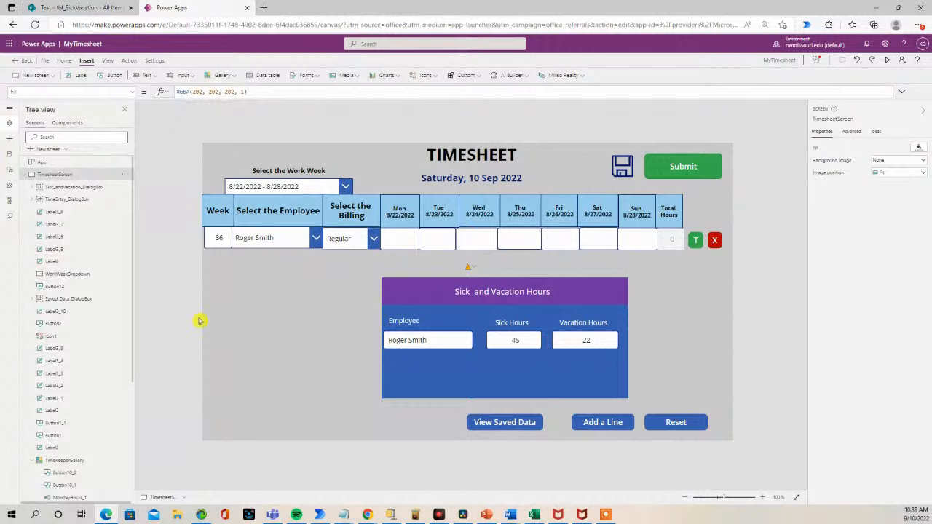
Review the green T button's OnSelect formula and open the Visible property of the Sick_andVacation_DialogBox group.
click(696, 244)
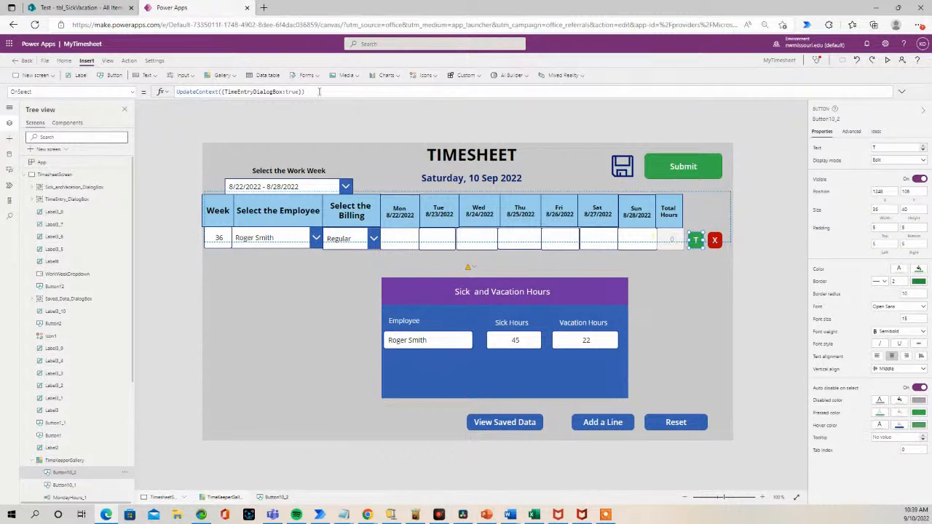
drag(313, 93, 174, 87)
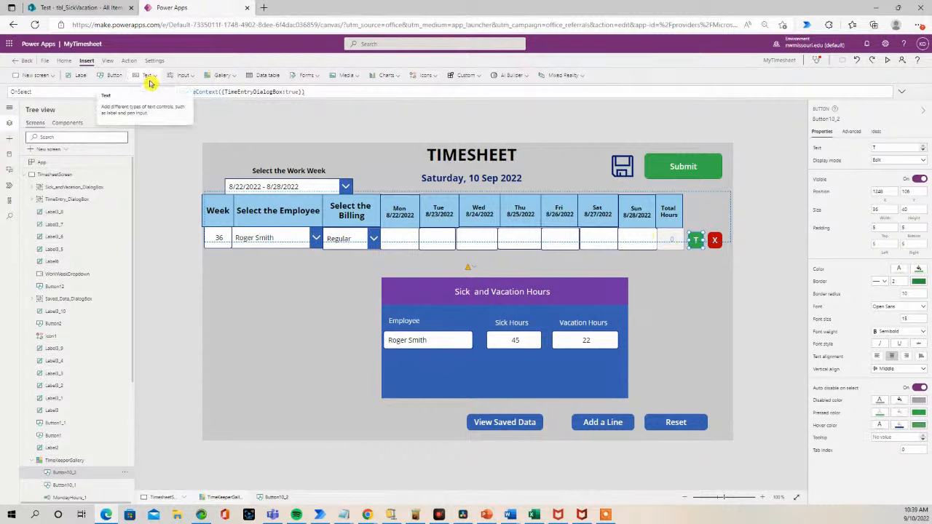
click(64, 187)
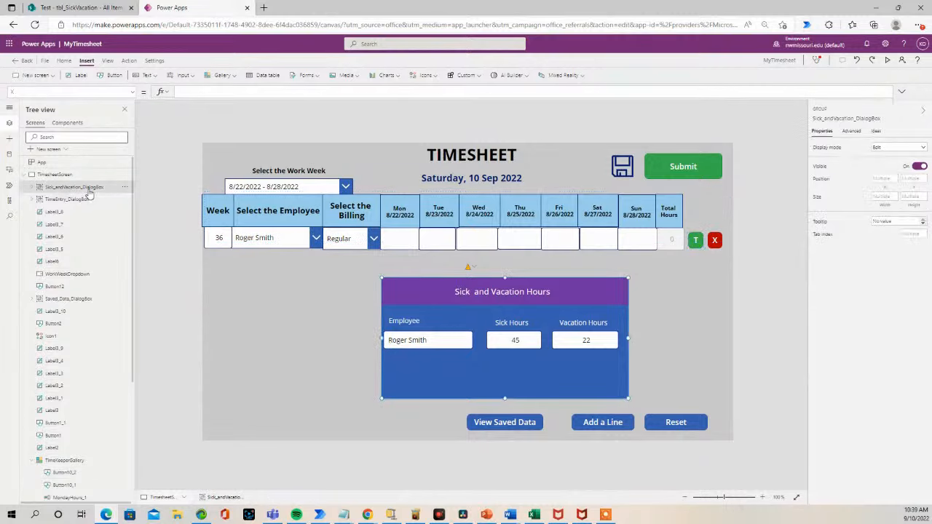
click(135, 92)
click(74, 197)
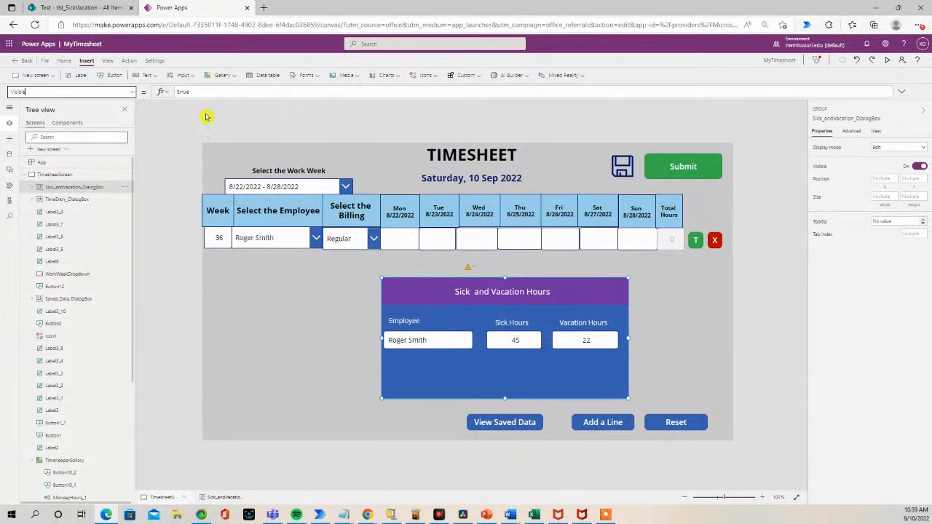
double_click(202, 92)
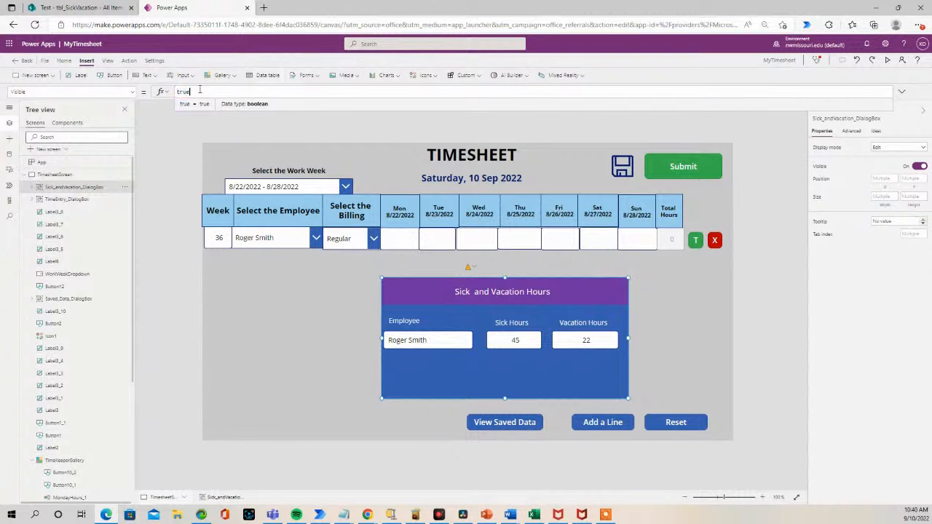
Copy the green T button's OnSelect formula into the Visible property of the Sick_andVacation_DialogBox group, replacing its current value.
click(695, 242)
click(696, 239)
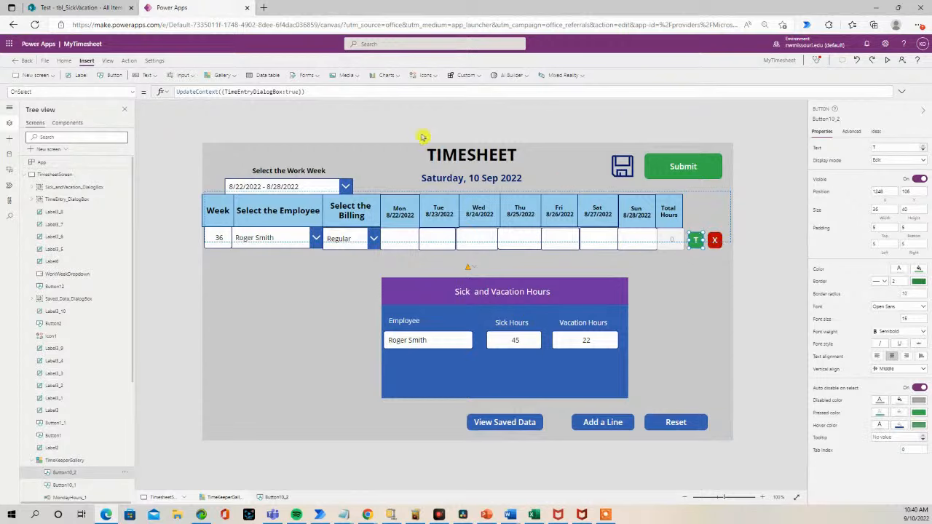
drag(307, 92, 166, 92)
key(ctrl+c)
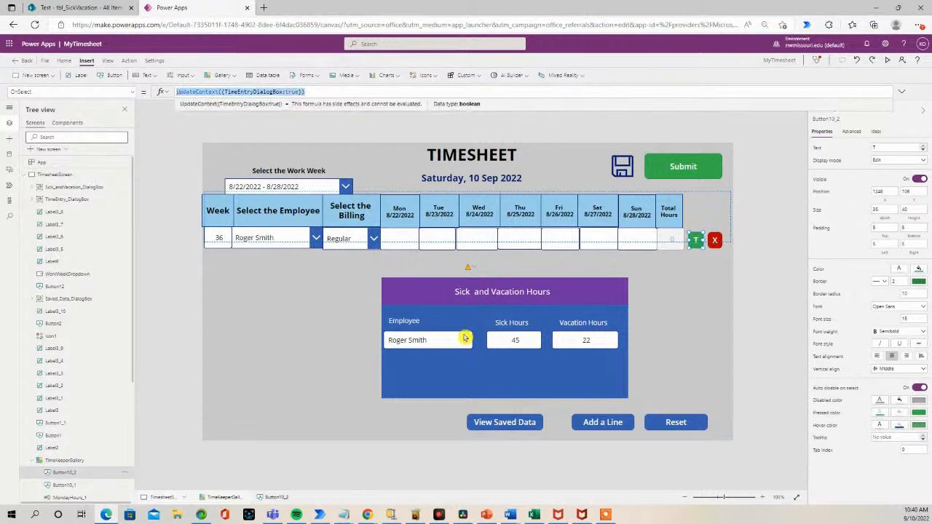
click(87, 191)
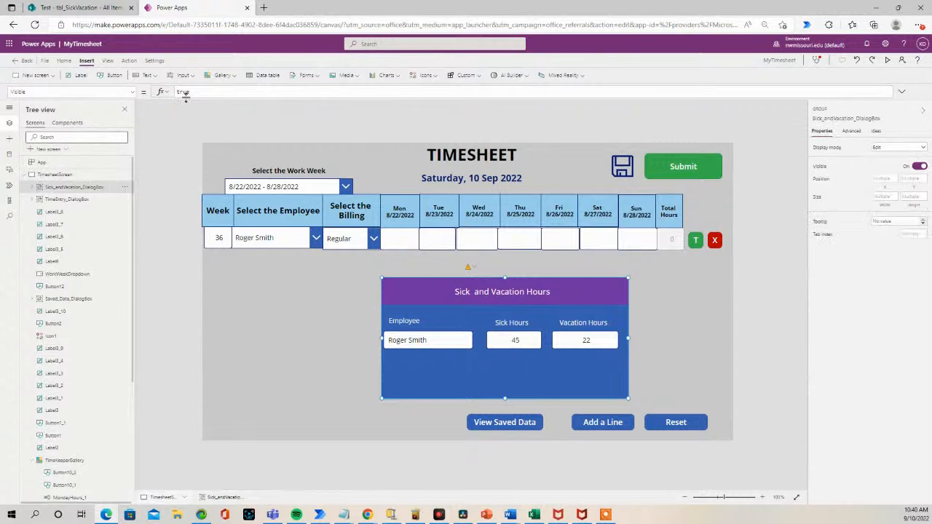
drag(191, 92, 153, 93)
key(ctrl+v)
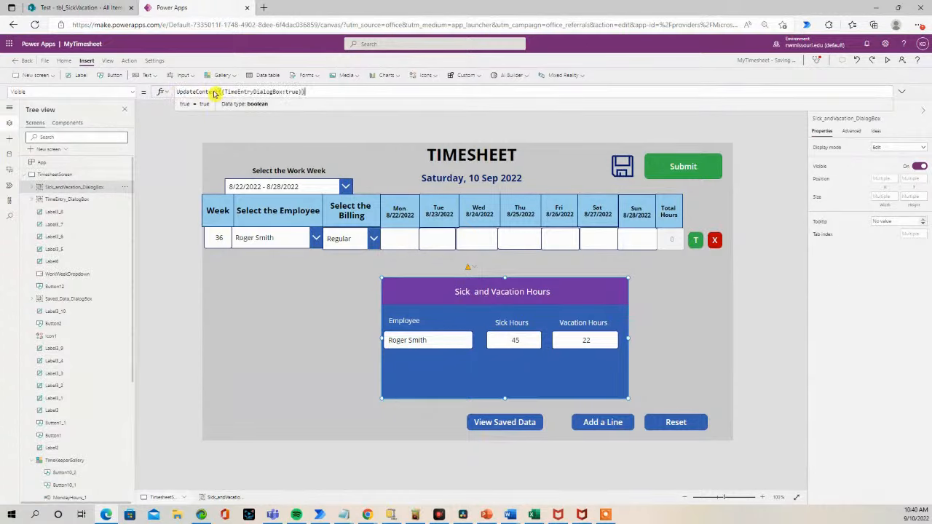
Change the context variable name in the group's Visible formula to SickandVacationDialogBox.
click(268, 92)
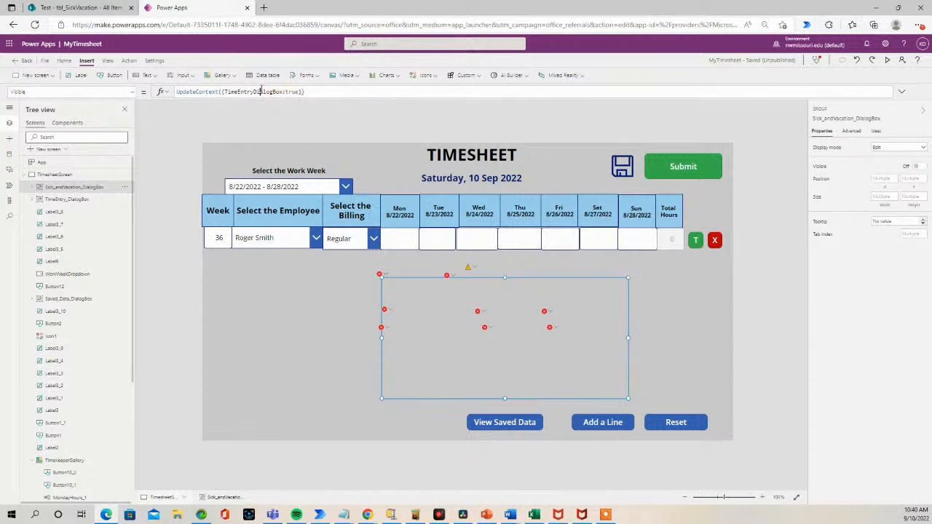
drag(254, 92, 237, 91)
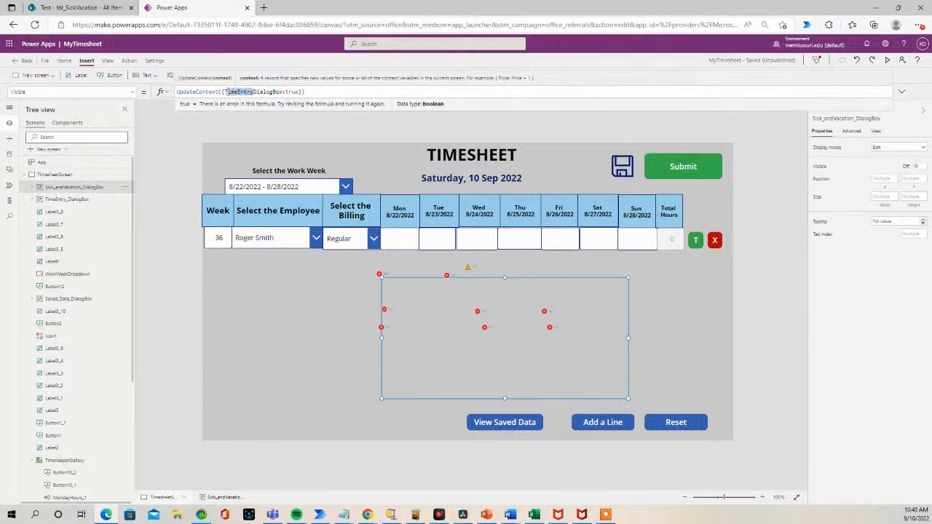
text(Sick)
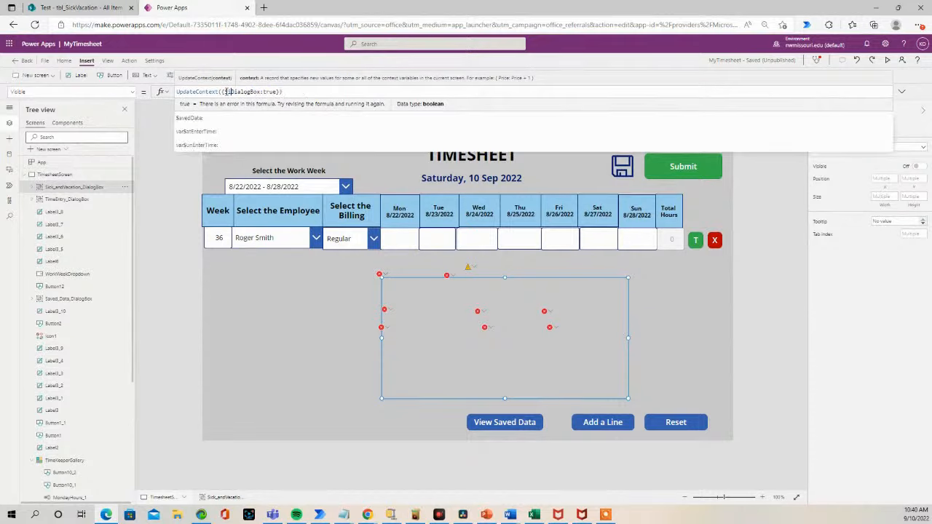
text(andVacati)
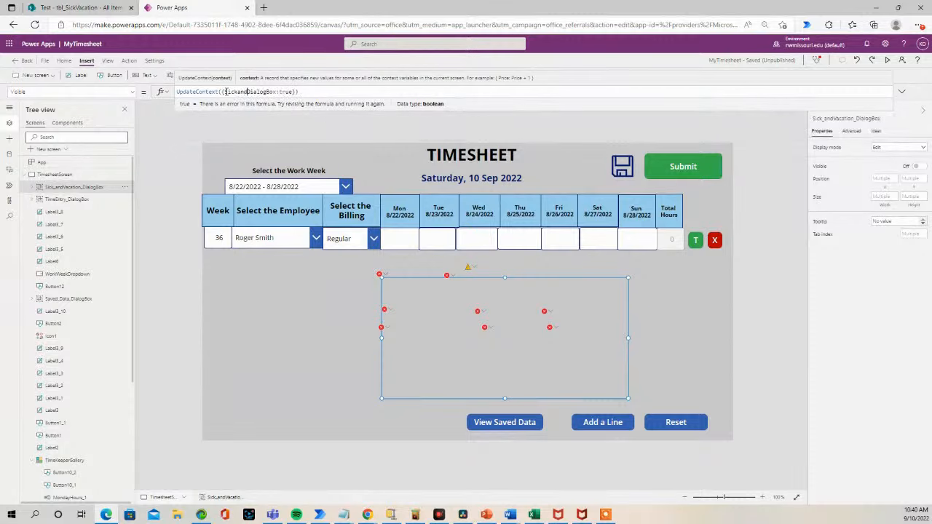
text(on)
click(254, 92)
text(c)
text(acation)
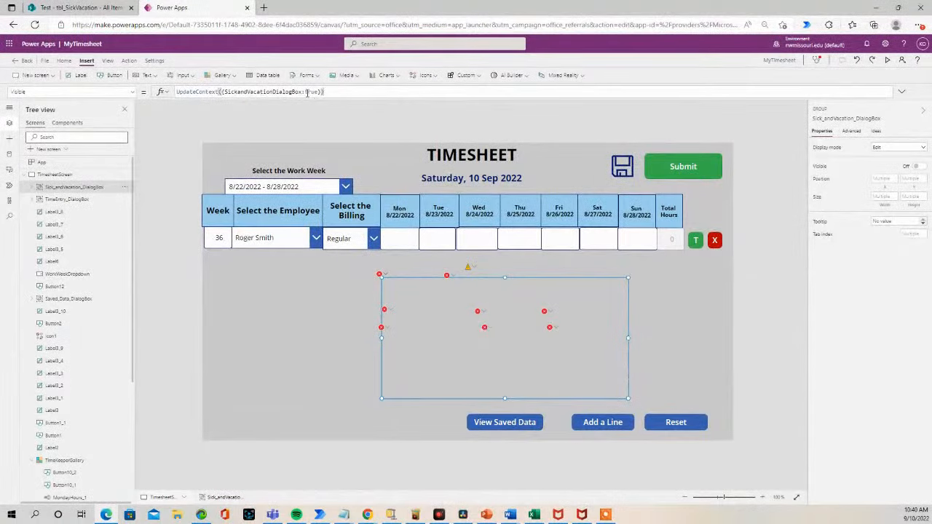
Strip the UpdateContext wrapper and the true value from the group's Visible formula, leaving only SickandVacationDialogBox.
drag(303, 92, 140, 83)
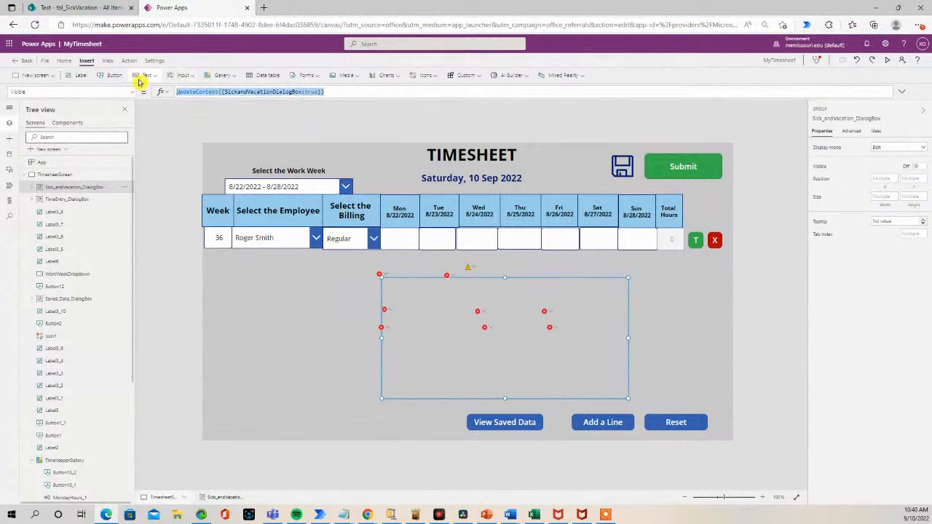
click(320, 92)
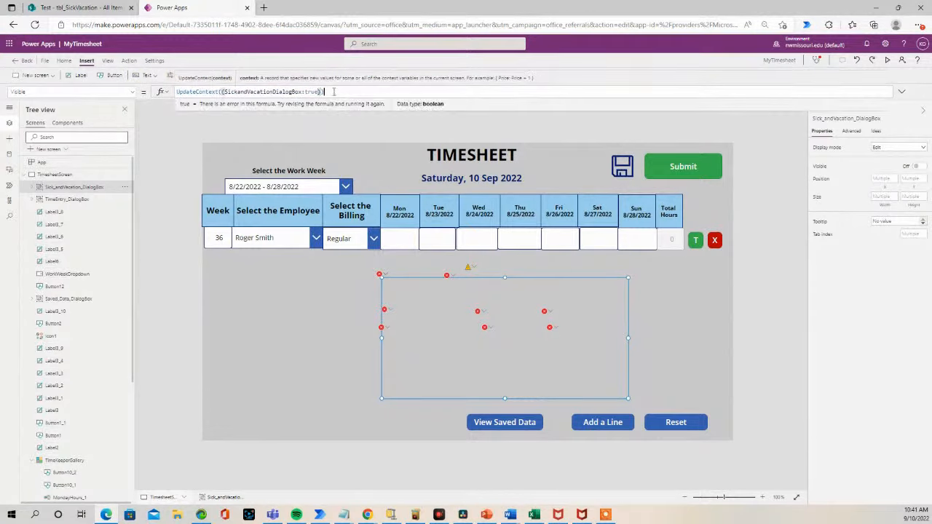
key(BackSpace)
key(BackSpace)
key(BackSpace)
key(BackSpace)
key(BackSpace)
key(BackSpace)
key(BackSpace)
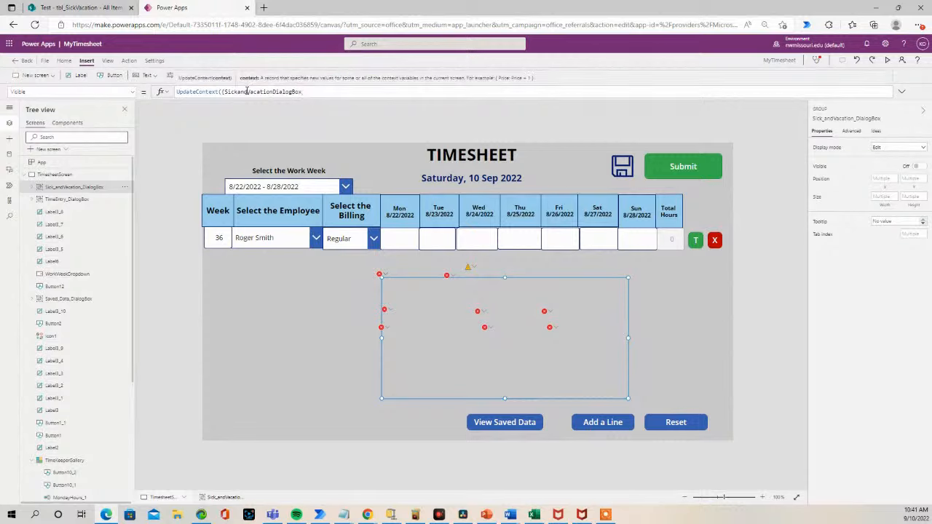
drag(225, 92, 176, 92)
key(BackSpace)
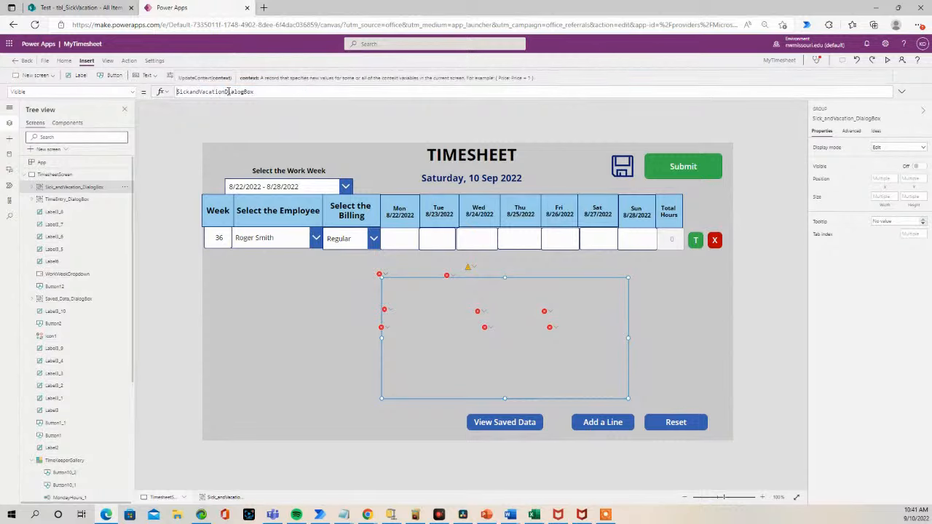
click(162, 177)
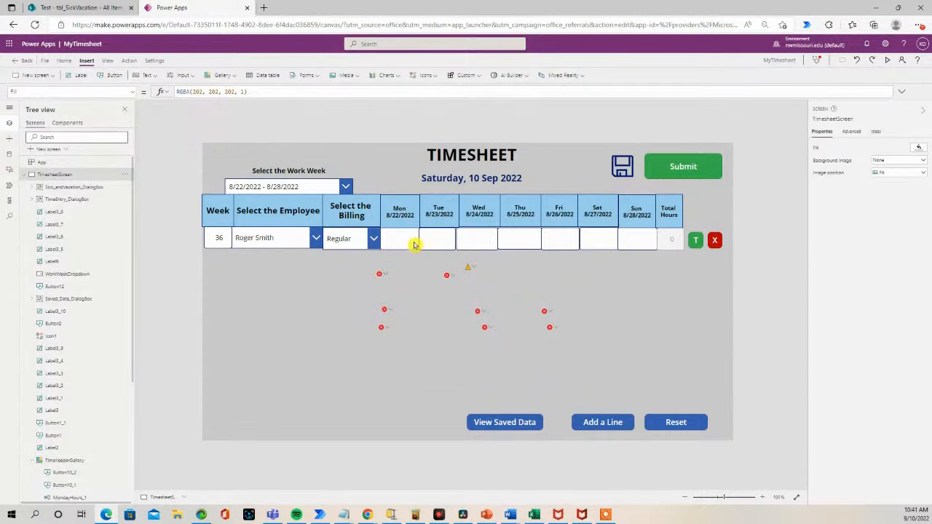
click(69, 187)
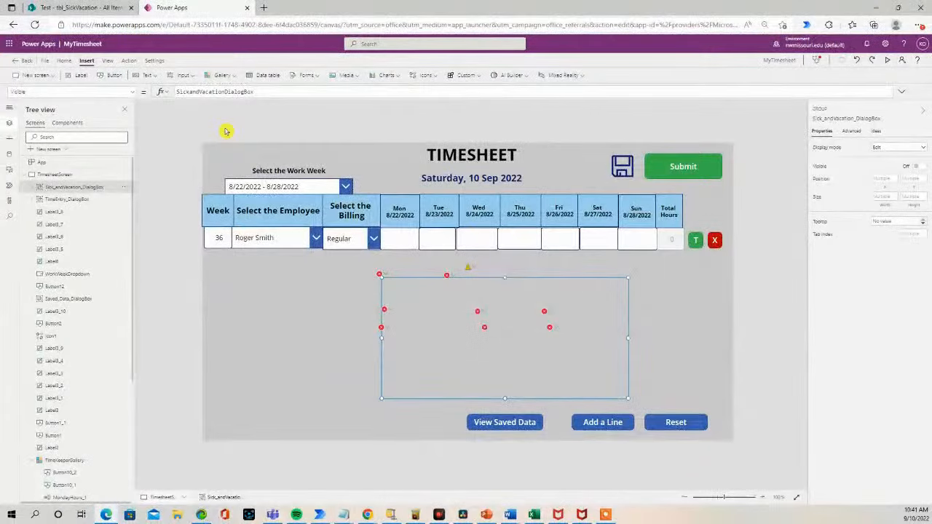
click(270, 124)
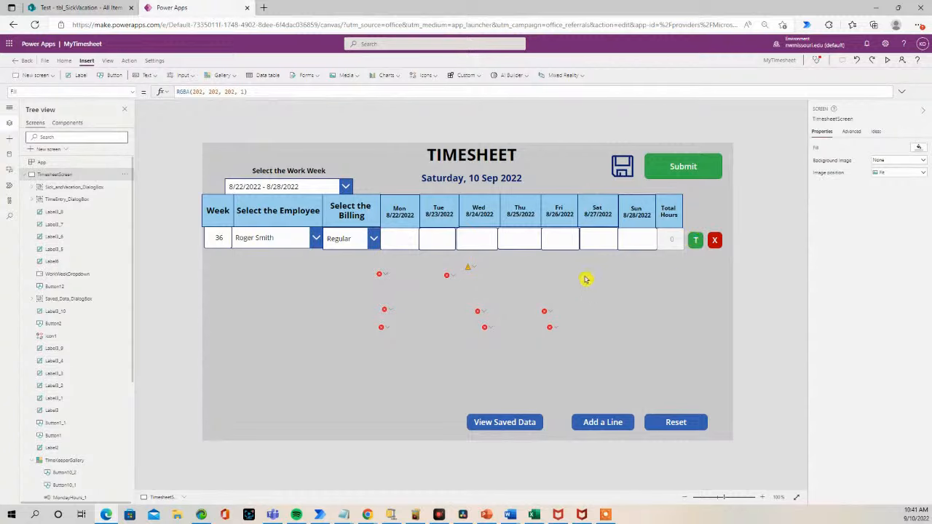
Enlarge the TimeKeeperGallery row template to a size of about 167 and shift its X and T buttons toward the row's right end.
click(715, 241)
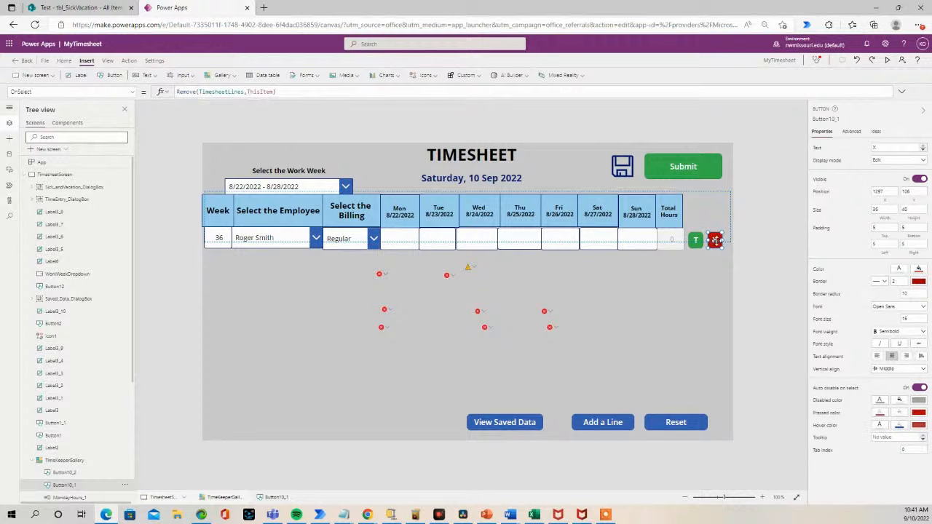
drag(716, 241, 719, 234)
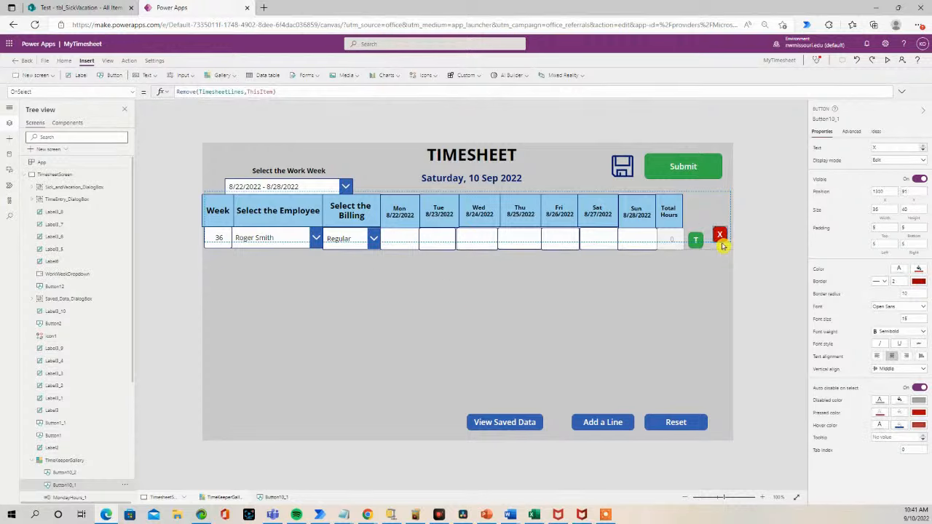
click(707, 242)
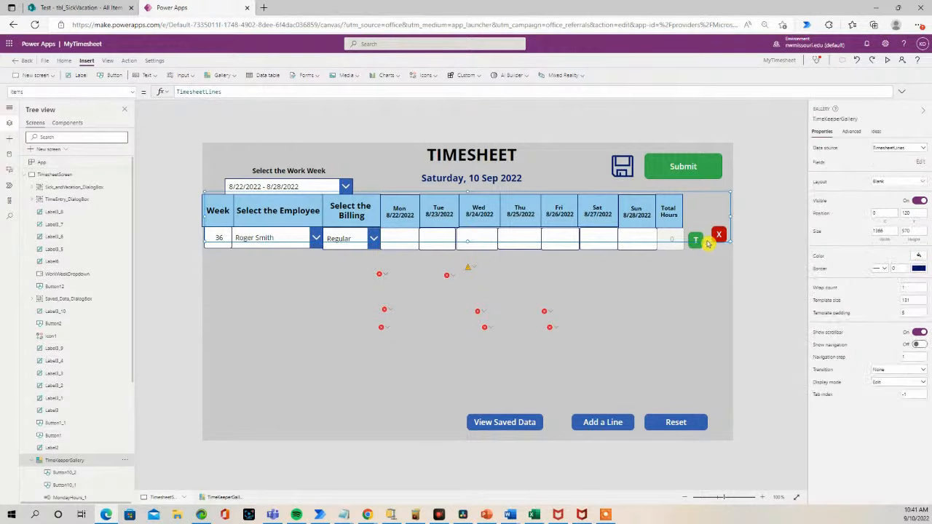
drag(467, 242, 467, 252)
click(719, 238)
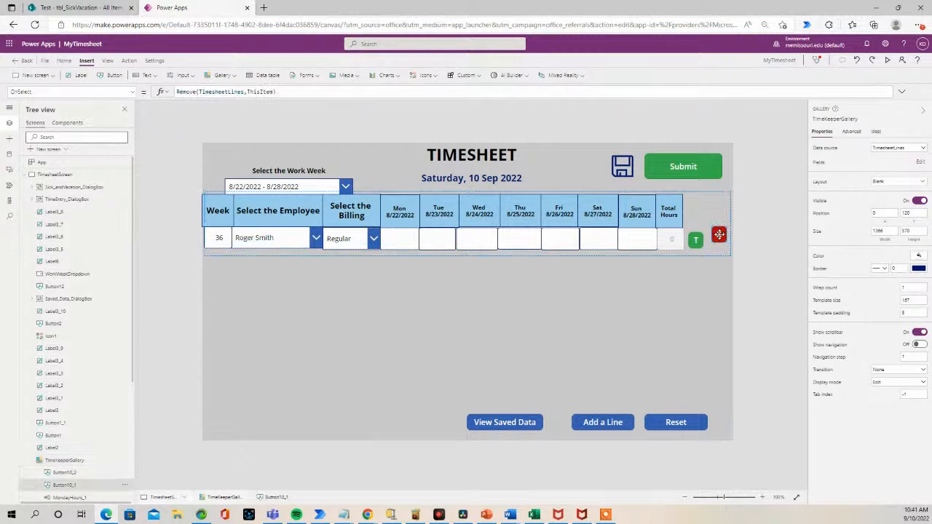
drag(719, 238, 706, 239)
click(695, 240)
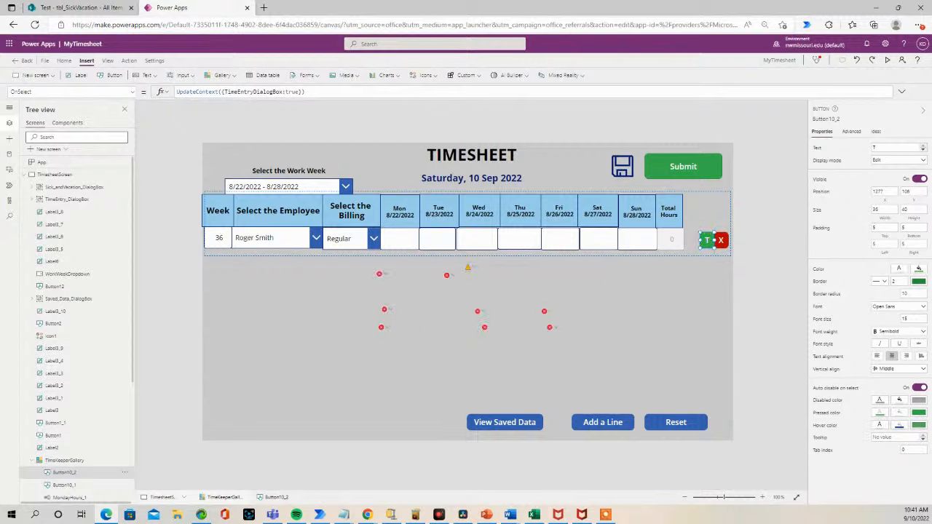
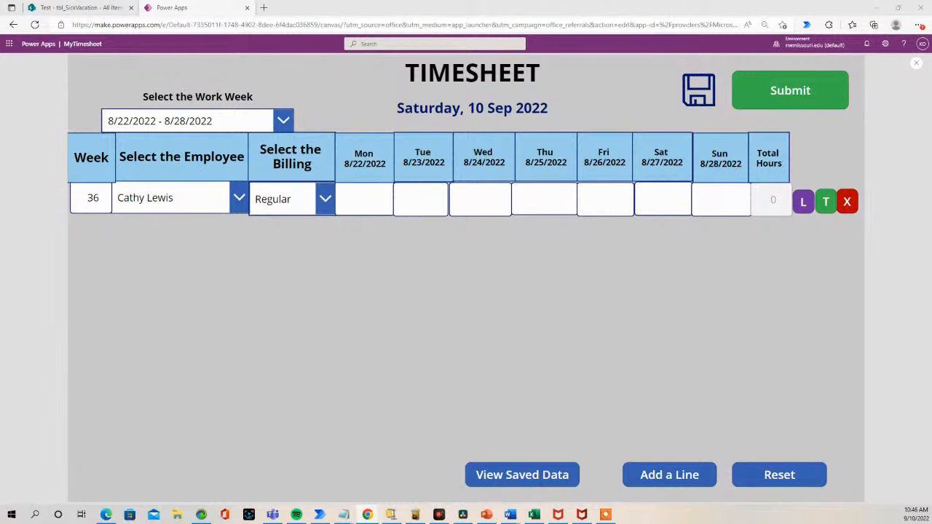
Close the app preview, switch to the SharePoint site and examine the columns of the tbl_TimeCard list.
click(919, 64)
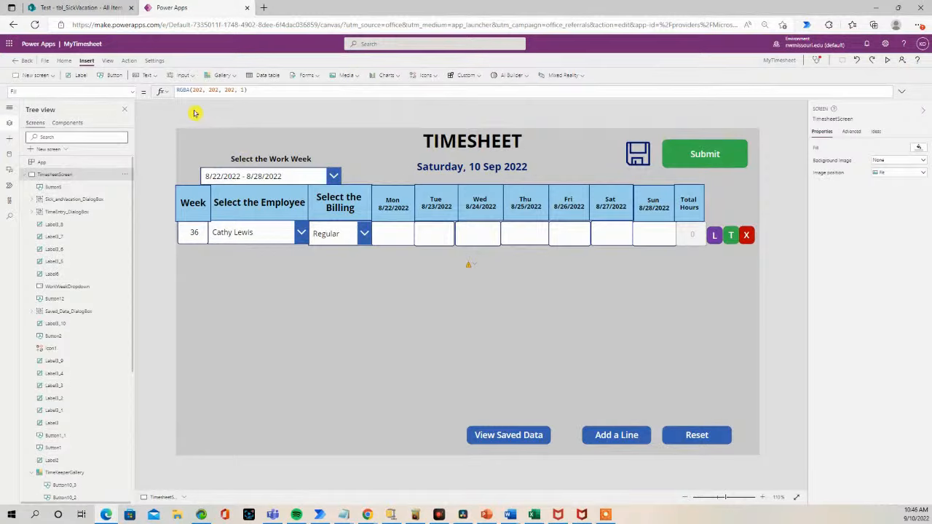
click(82, 7)
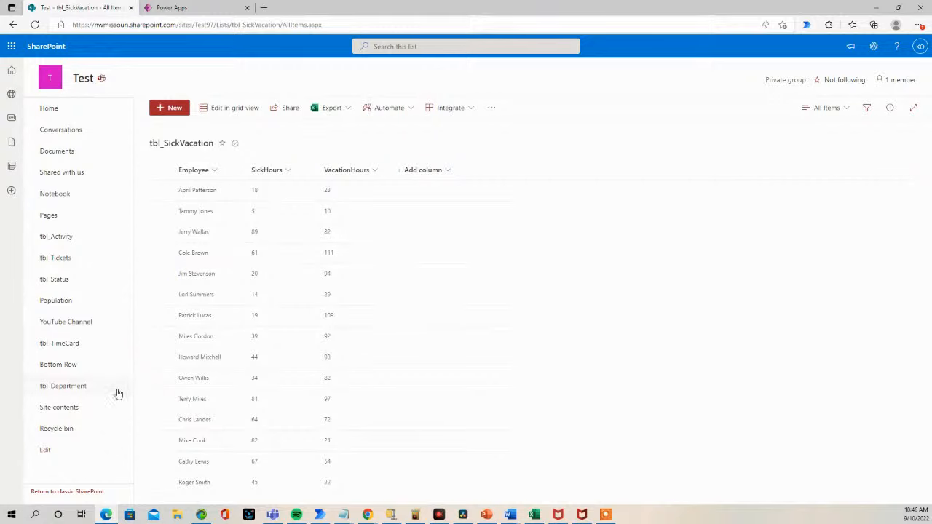
click(78, 408)
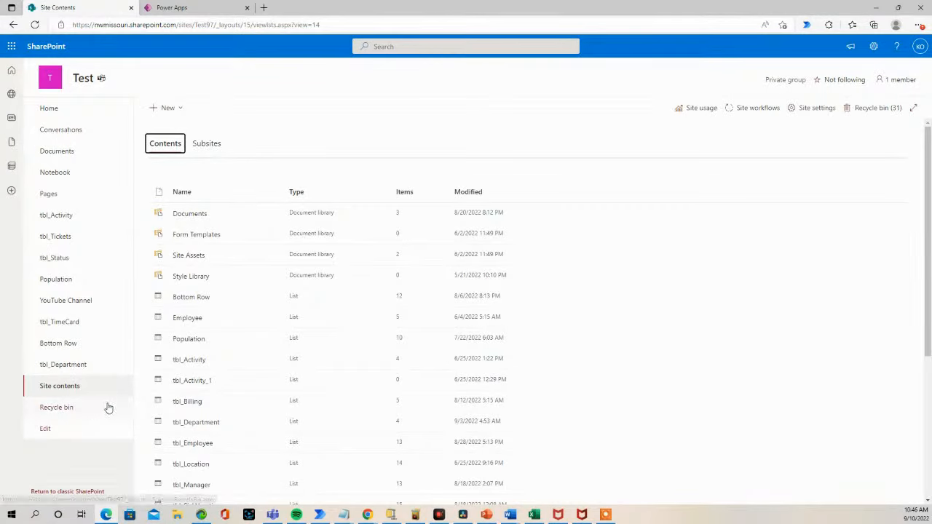
scroll(258, 401, down, 3)
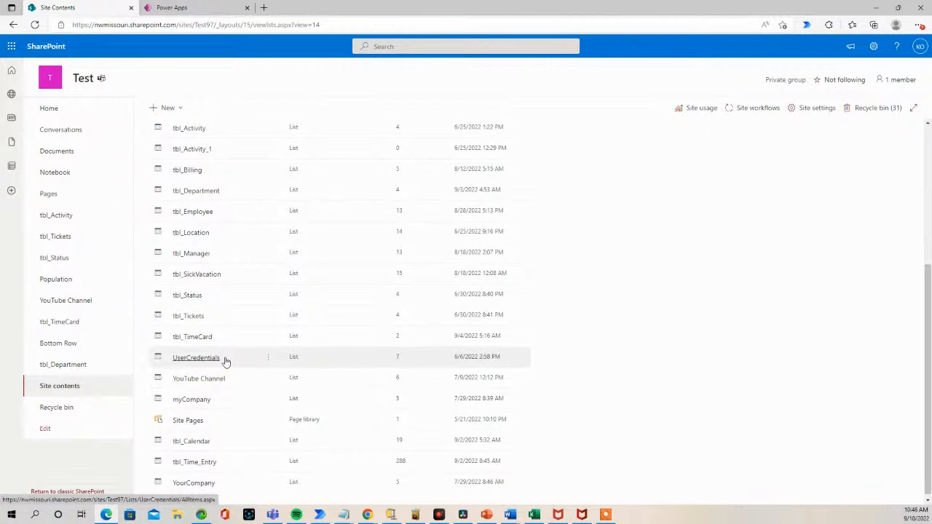
click(187, 337)
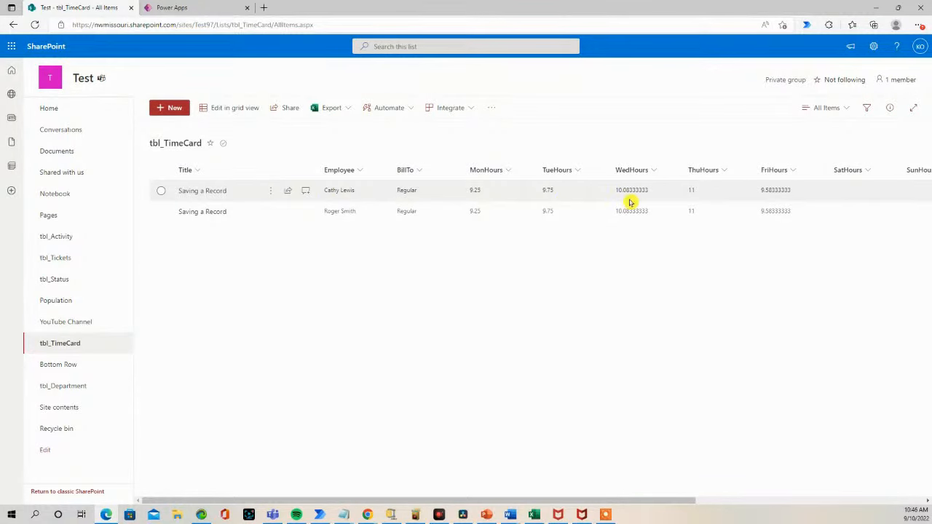
mouse_move(685, 500)
mouse_down()
mouse_move(819, 498)
mouse_move(670, 498)
mouse_up()
Switch to Power Automate and start building a new instant cloud flow from blank.
click(171, 7)
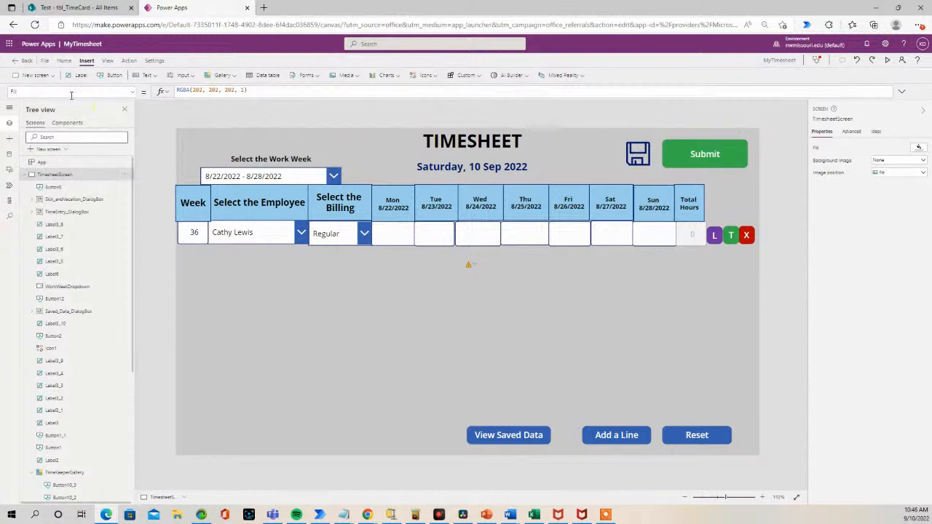
click(9, 43)
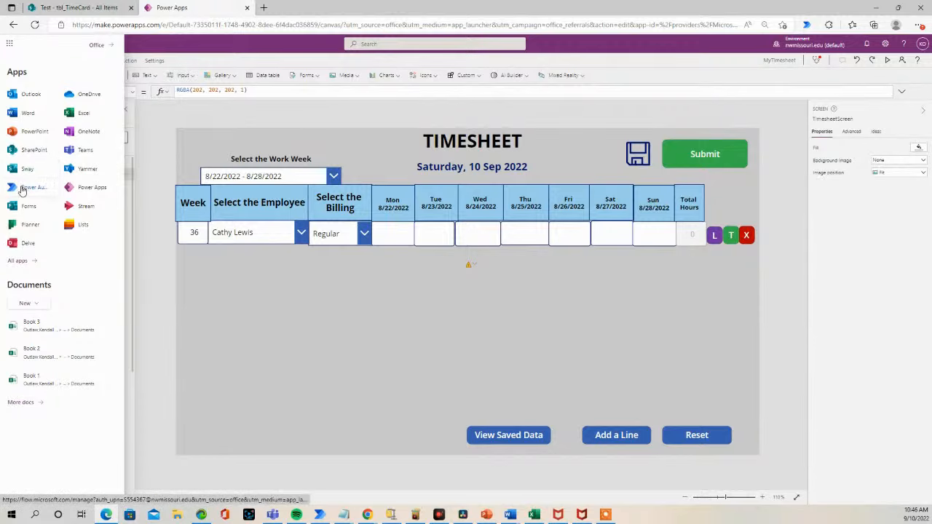
click(24, 189)
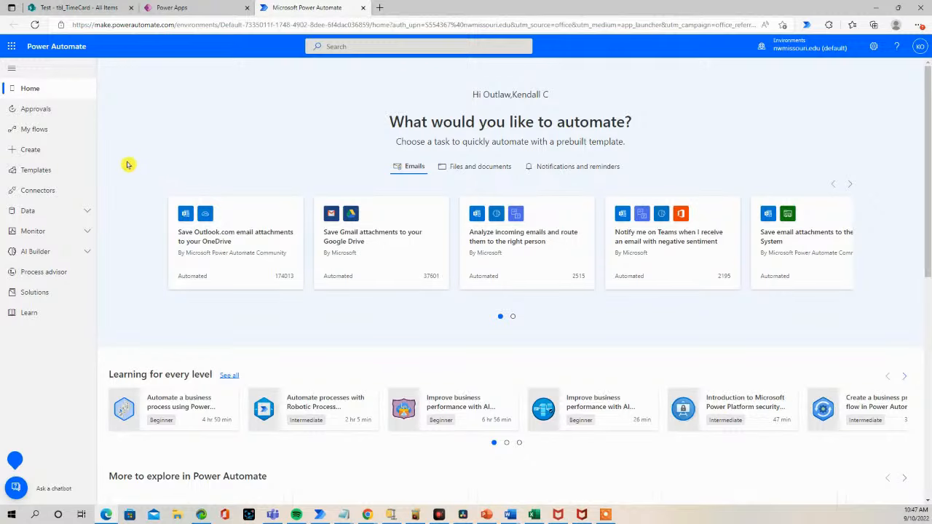
click(55, 155)
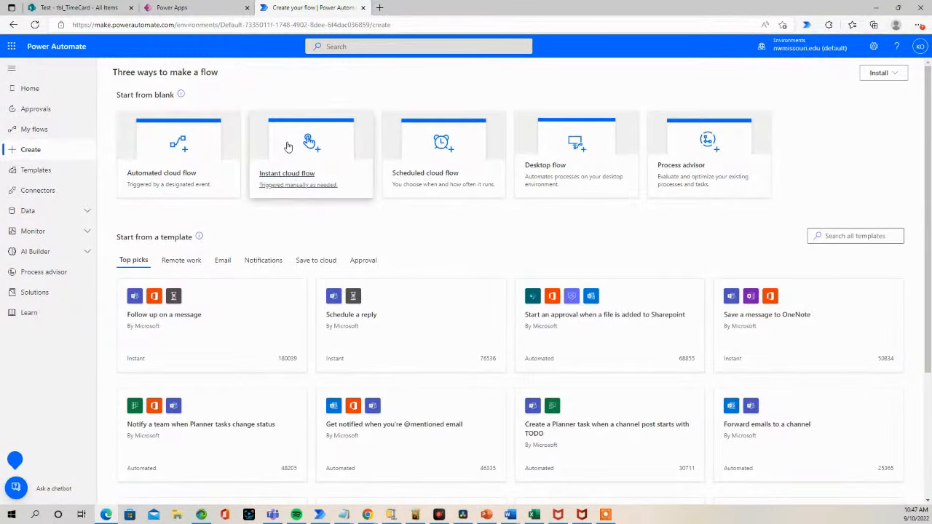
click(286, 142)
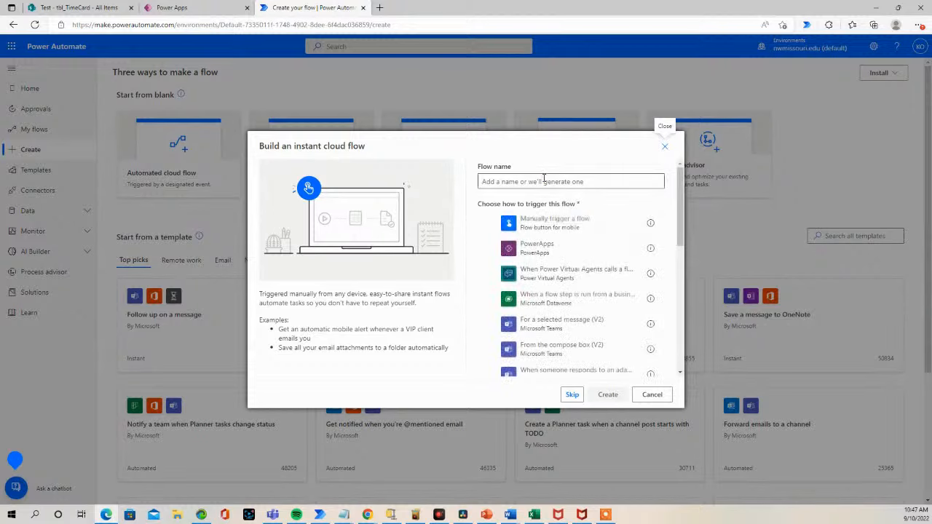
Name the instant cloud flow ExportTimeSheet and choose PowerApps (V2) as its trigger.
click(543, 181)
text(ExportTimeSheet)
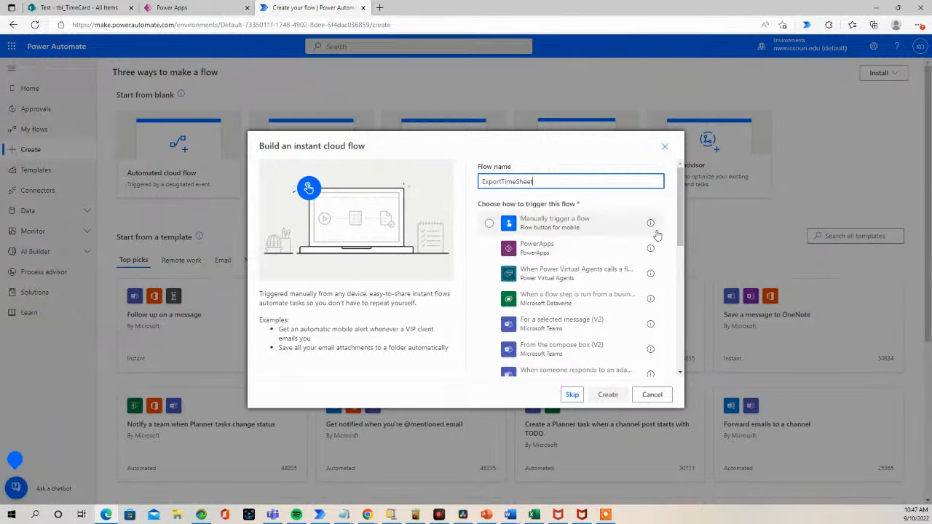
drag(679, 237, 679, 362)
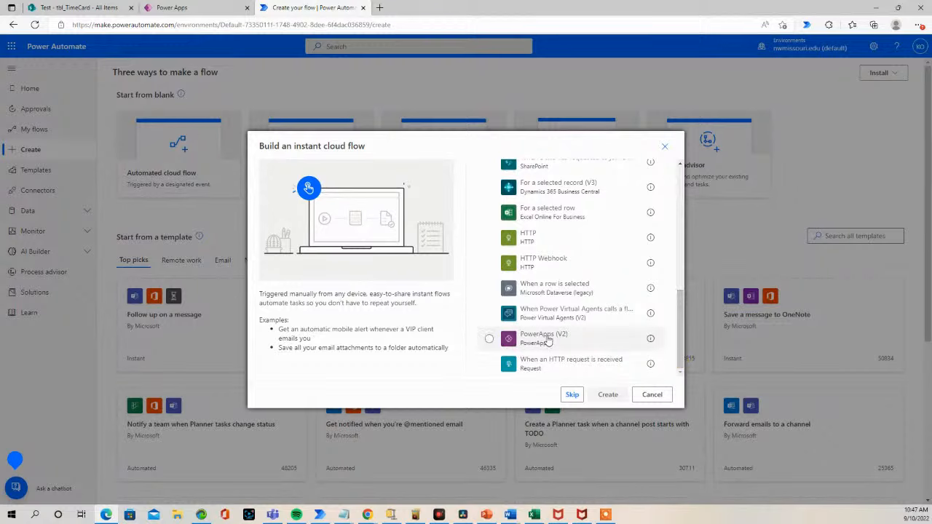
click(562, 339)
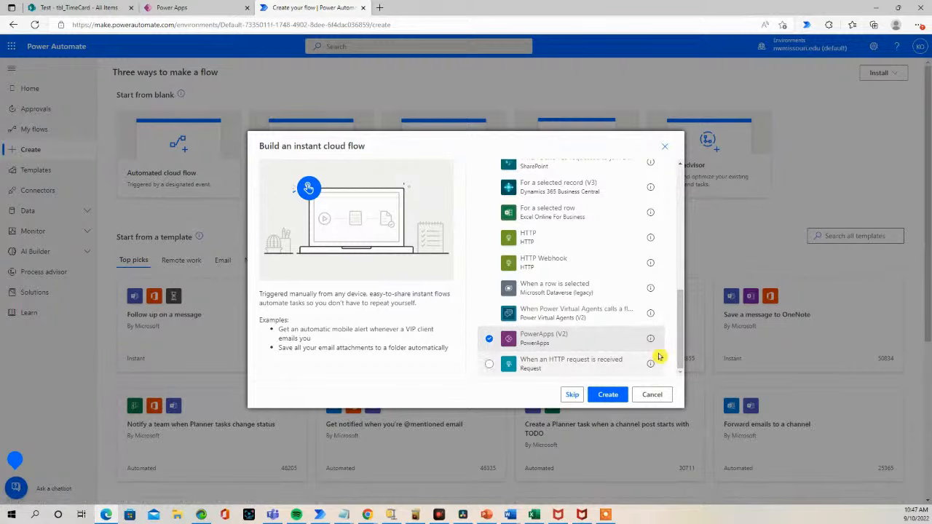
Create the ExportTimeSheet flow and add a text input named Query to its PowerApps (V2) trigger.
click(609, 395)
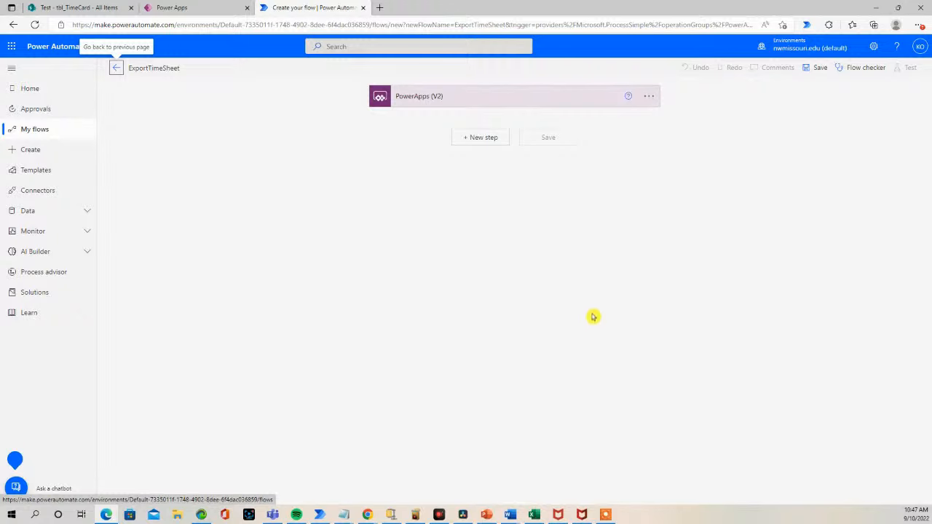
click(506, 99)
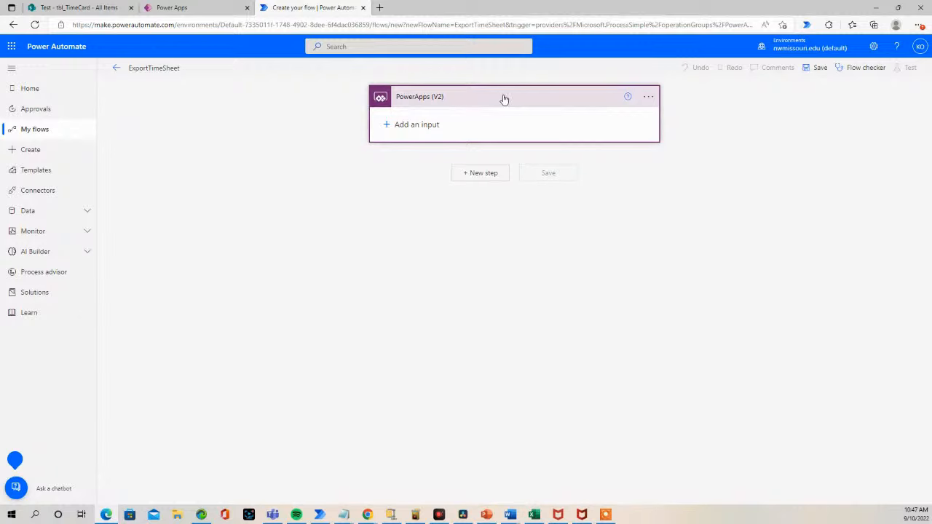
click(389, 125)
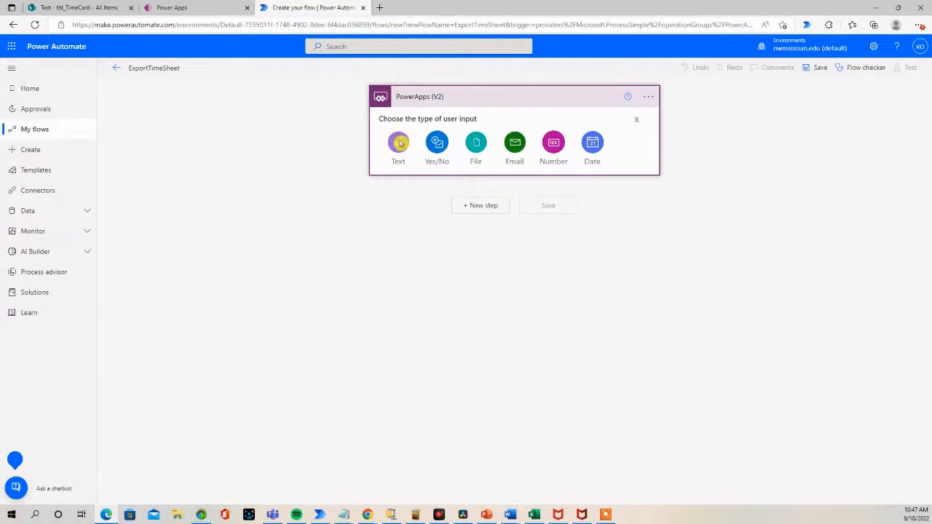
click(399, 143)
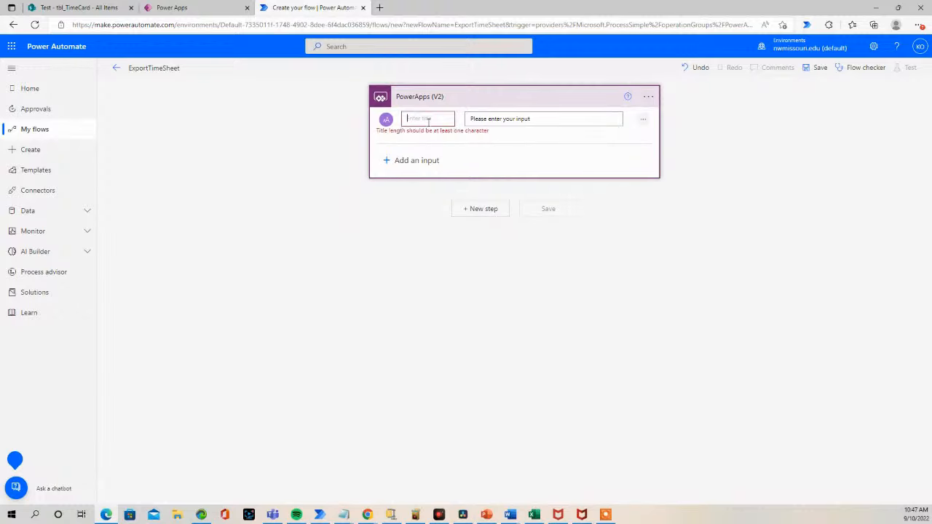
text(Que)
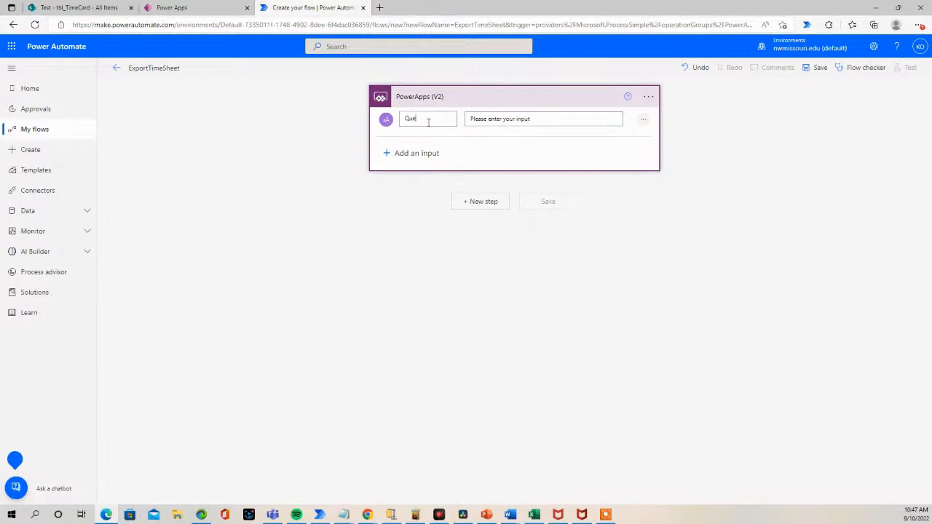
text(ry)
Add a second text input named MailTo to the PowerApps (V2) trigger.
click(414, 153)
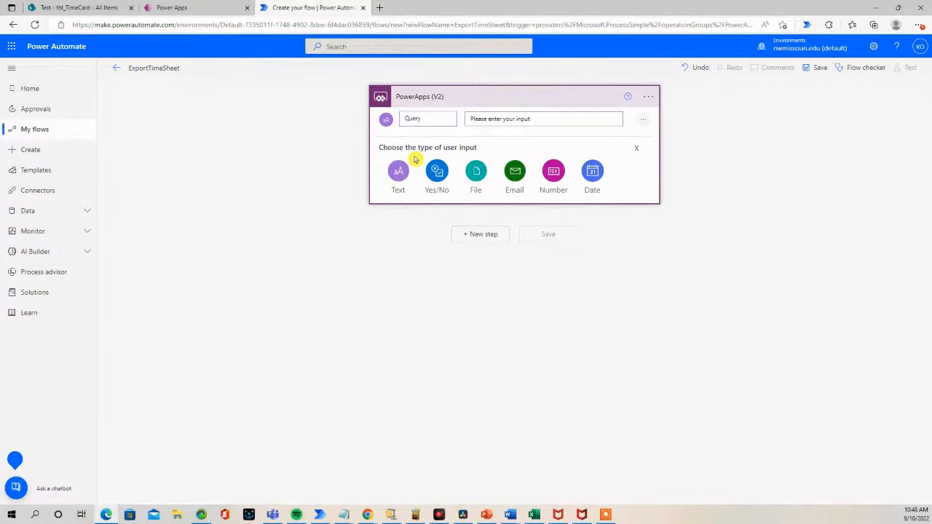
click(398, 175)
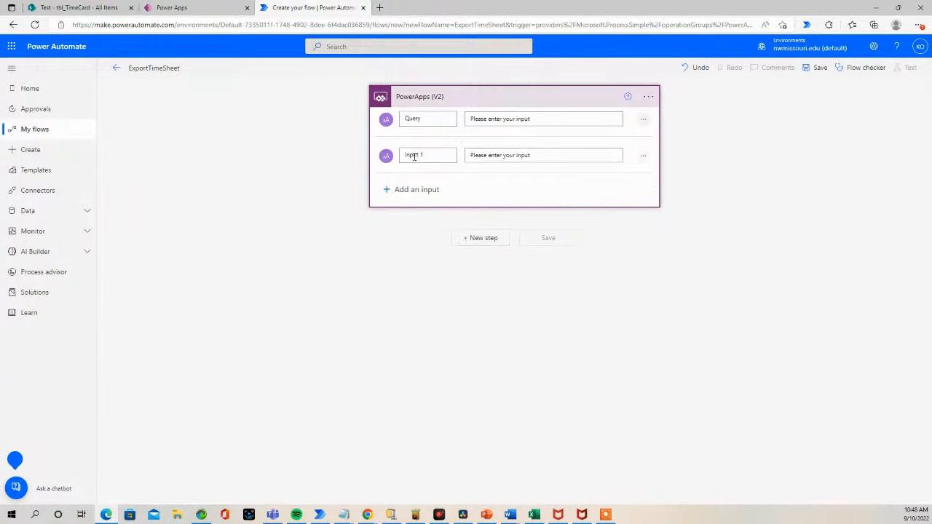
drag(433, 155, 402, 157)
text(MailTo)
Add a SharePoint Get items action after the PowerApps (V2) trigger.
click(484, 238)
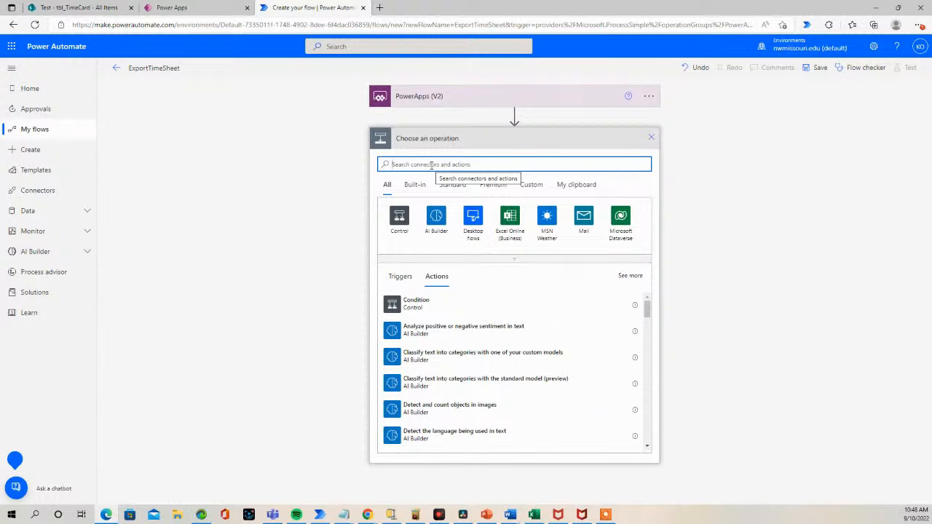
text(get)
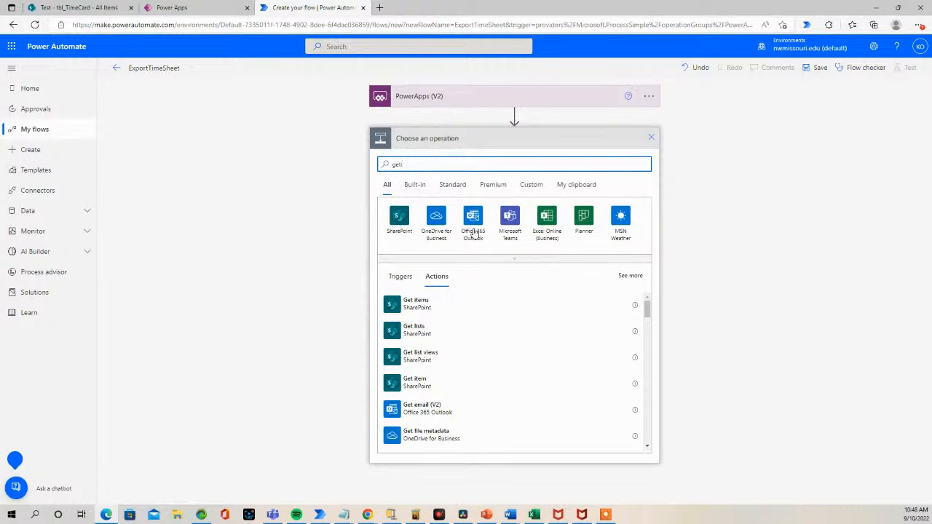
click(428, 304)
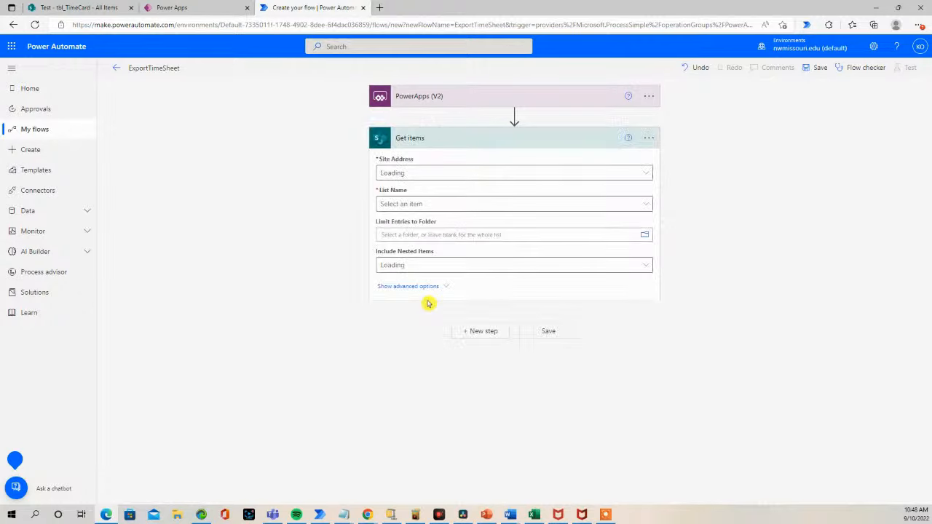
Examine the site choices offered for Get items and the site address of the tbl_TimeCard list in SharePoint, and return to the flow.
click(419, 173)
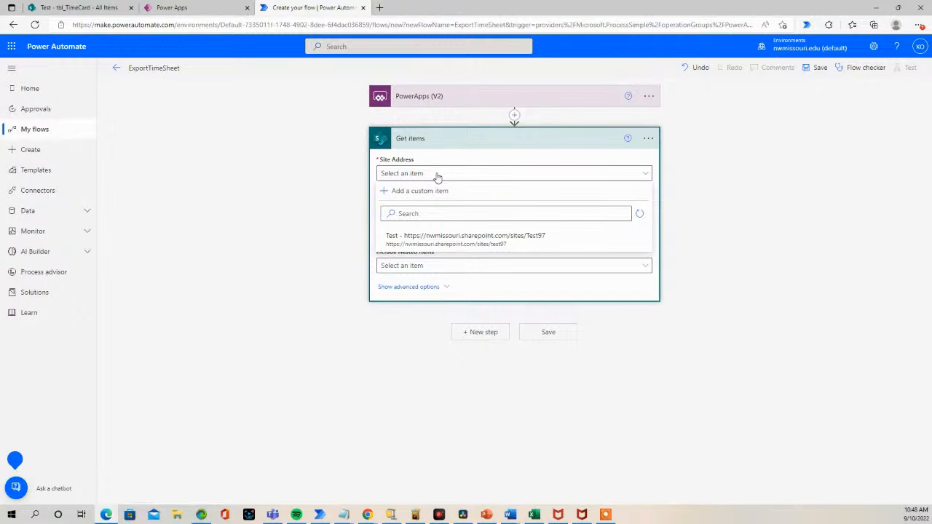
click(437, 175)
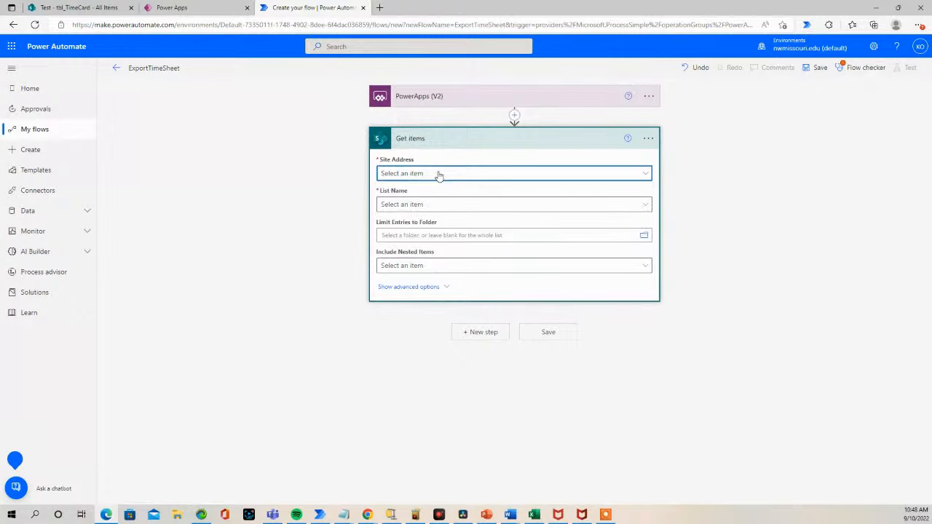
click(439, 173)
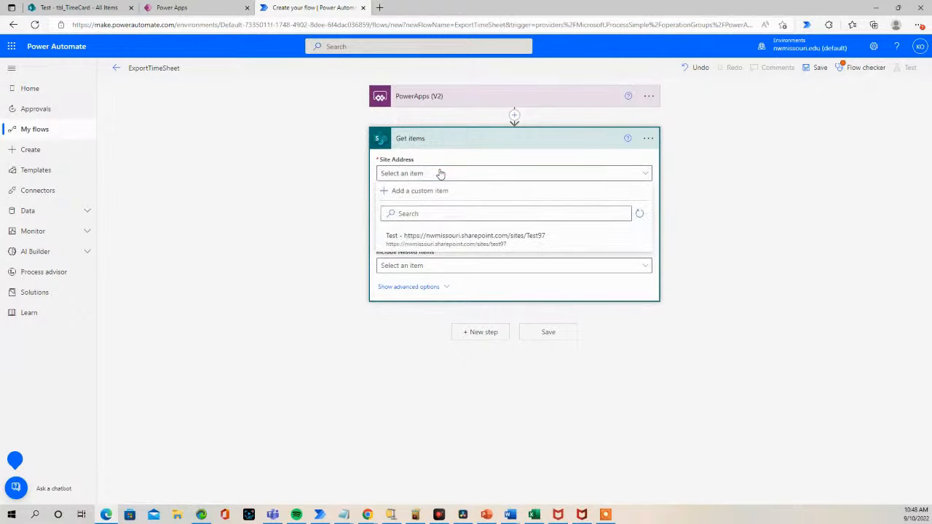
click(84, 8)
click(216, 25)
drag(217, 25, 82, 22)
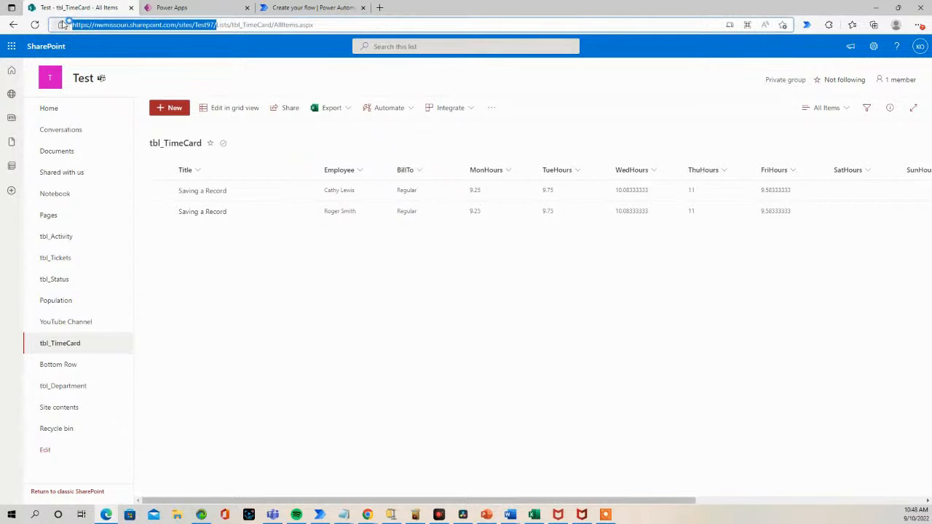
click(172, 7)
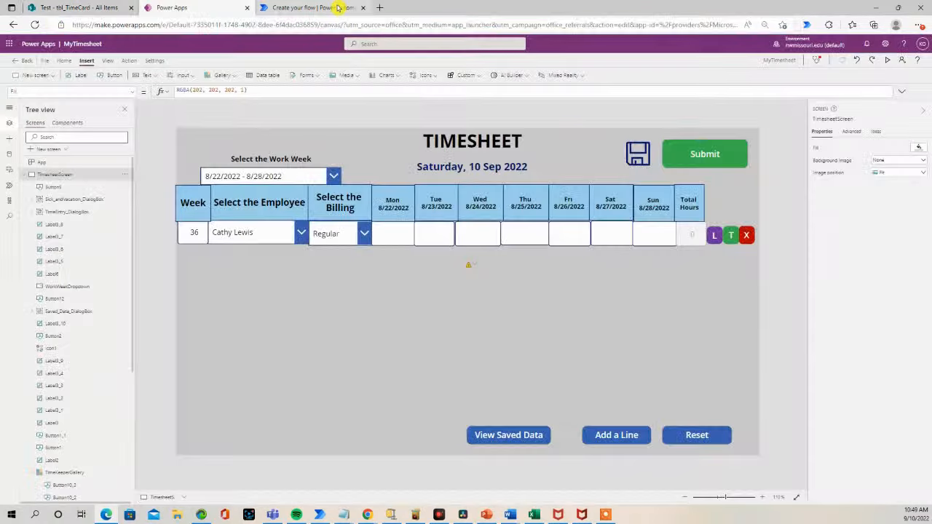
click(313, 7)
Point Get items to the Test site (sites/Test97) and its tbl_TimeCard list, and show the action's advanced options.
click(411, 174)
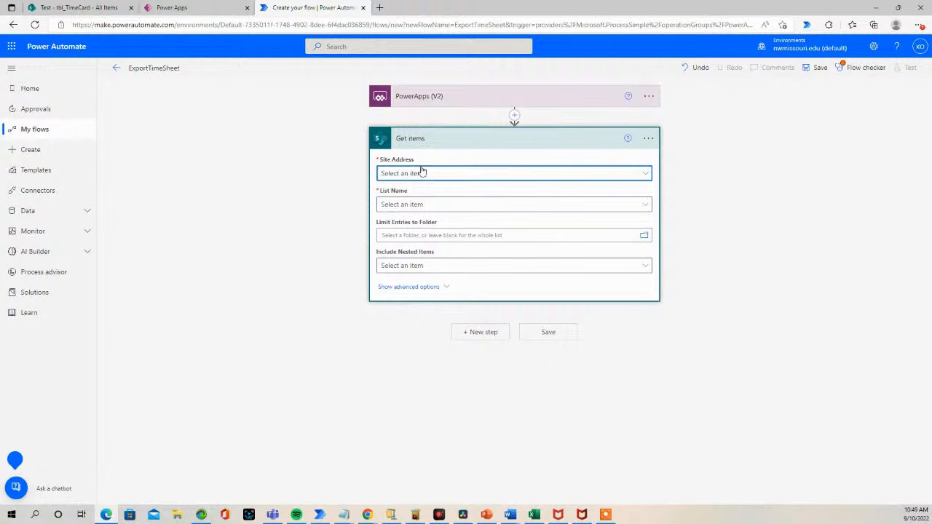
click(461, 175)
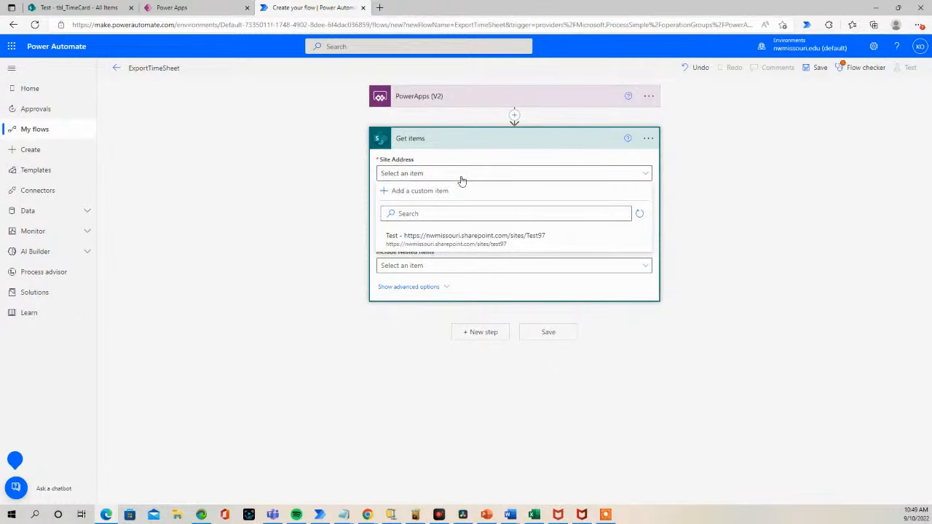
click(494, 237)
click(423, 205)
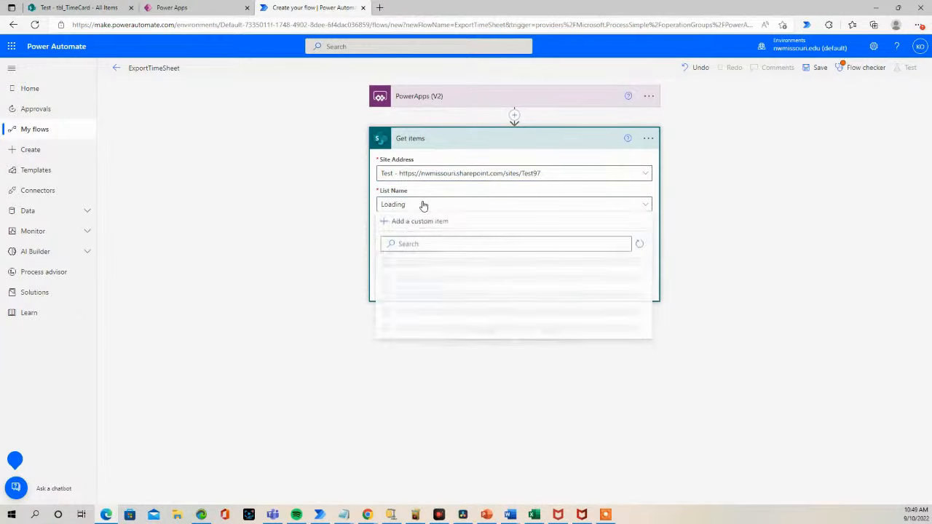
scroll(459, 298, down, 3)
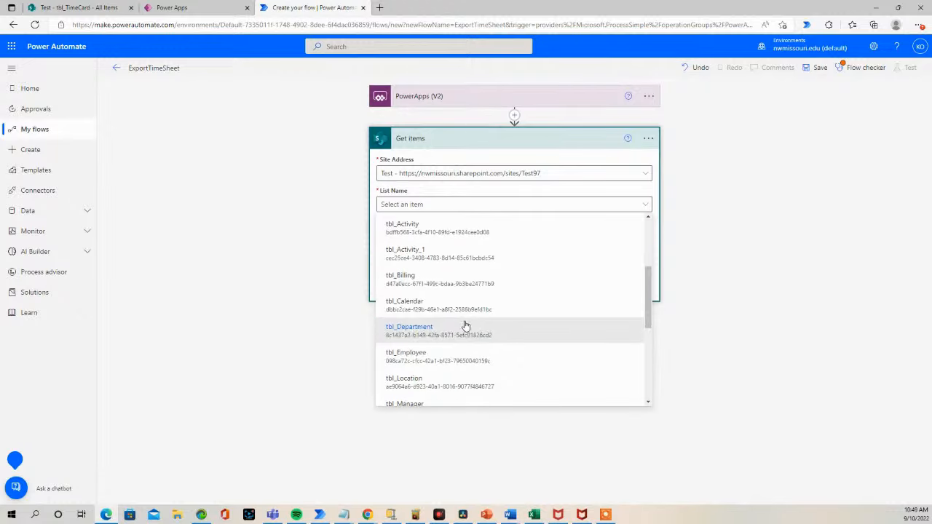
scroll(462, 326, down, 5)
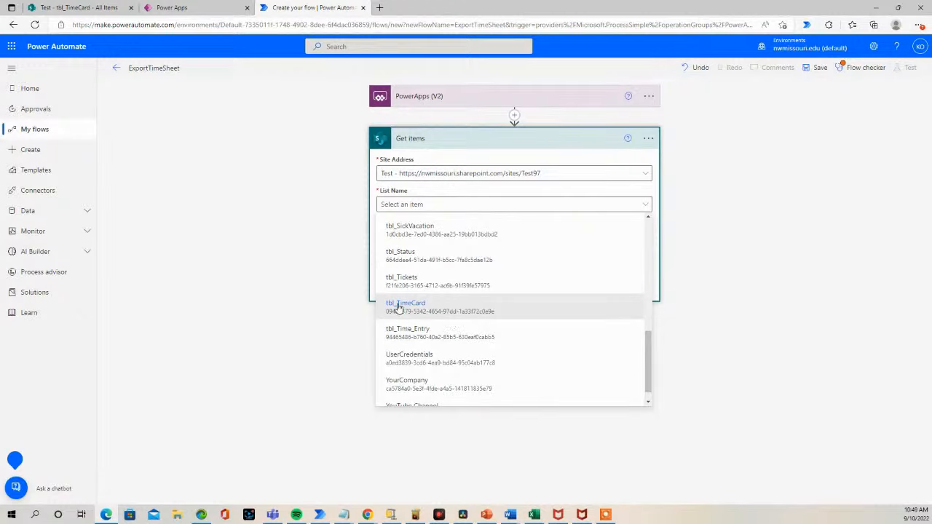
click(411, 306)
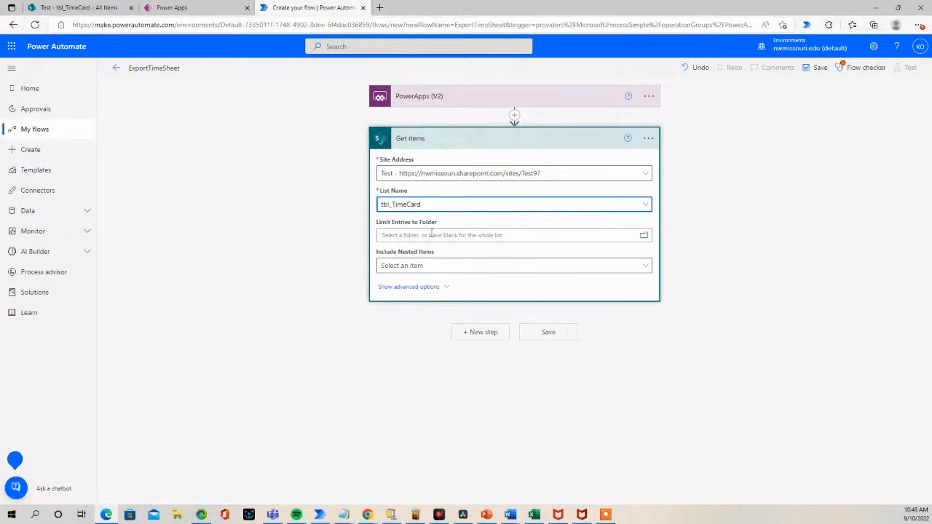
click(425, 287)
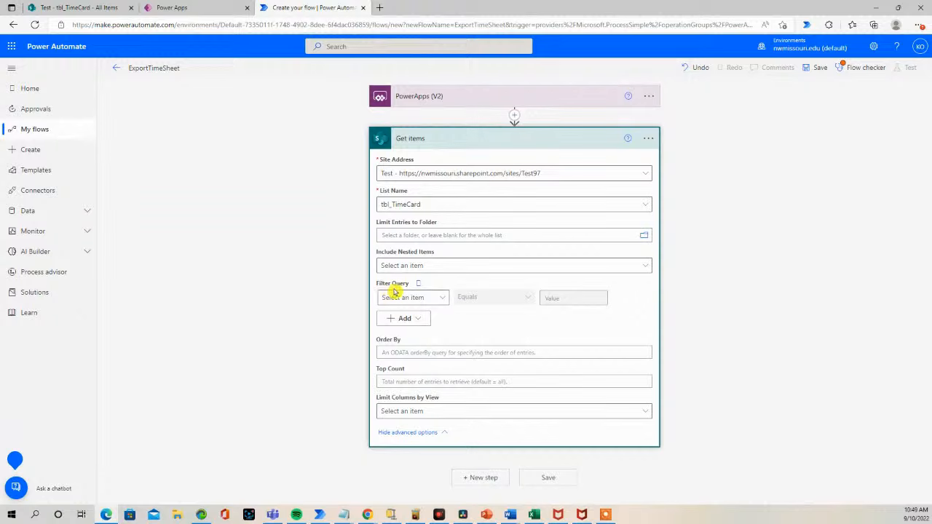
click(442, 298)
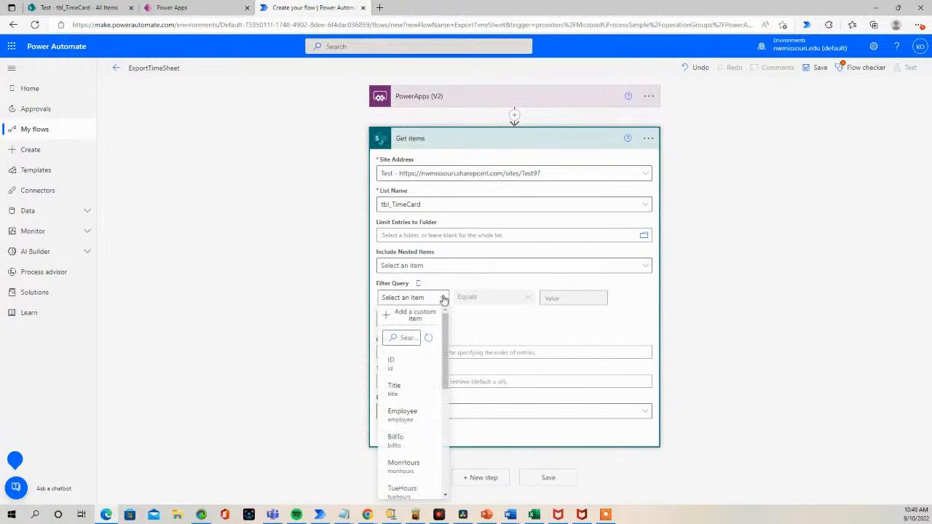
click(442, 297)
click(439, 298)
click(403, 293)
click(390, 301)
click(391, 301)
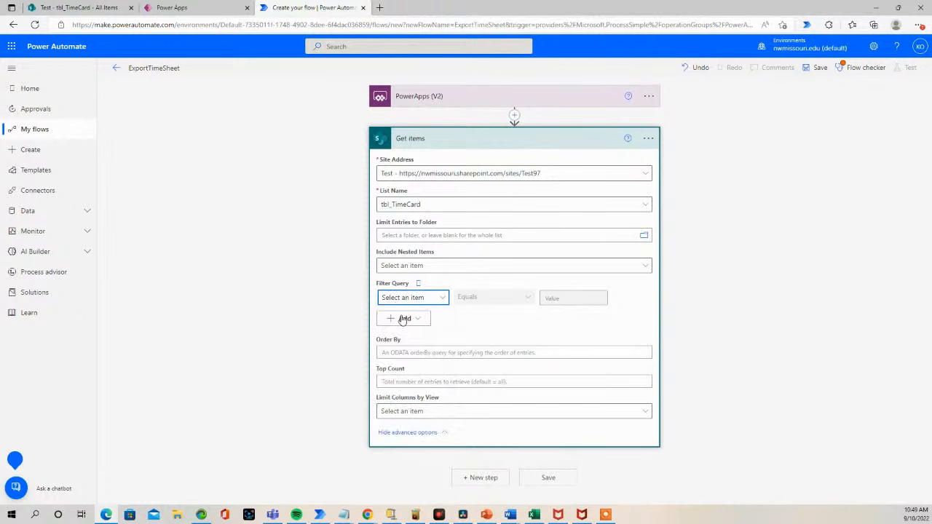
click(394, 302)
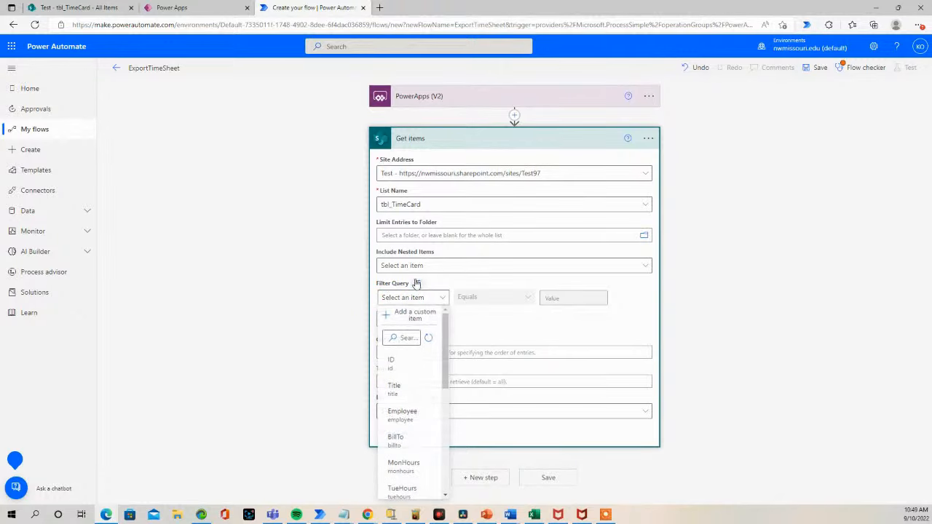
Change the Get items filter query to free-text entry and fill it with the trigger's Query dynamic value.
click(418, 283)
click(437, 295)
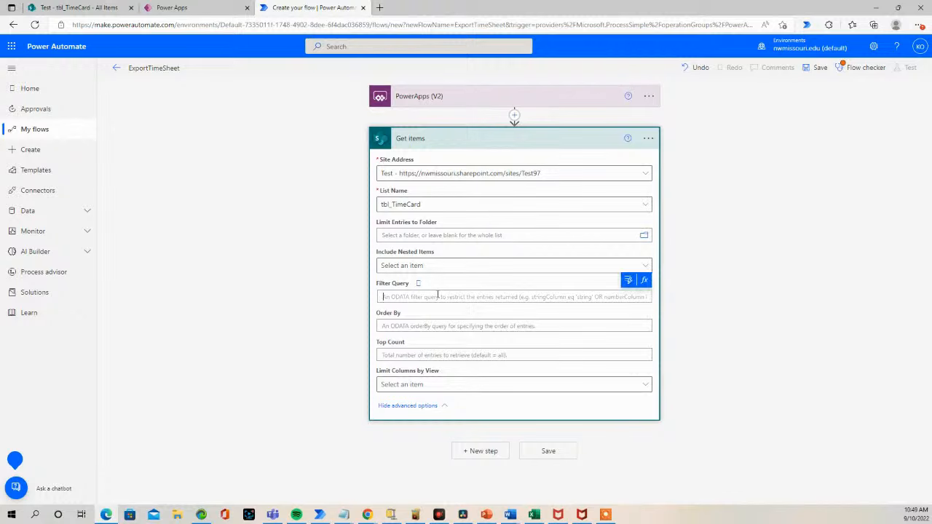
click(629, 281)
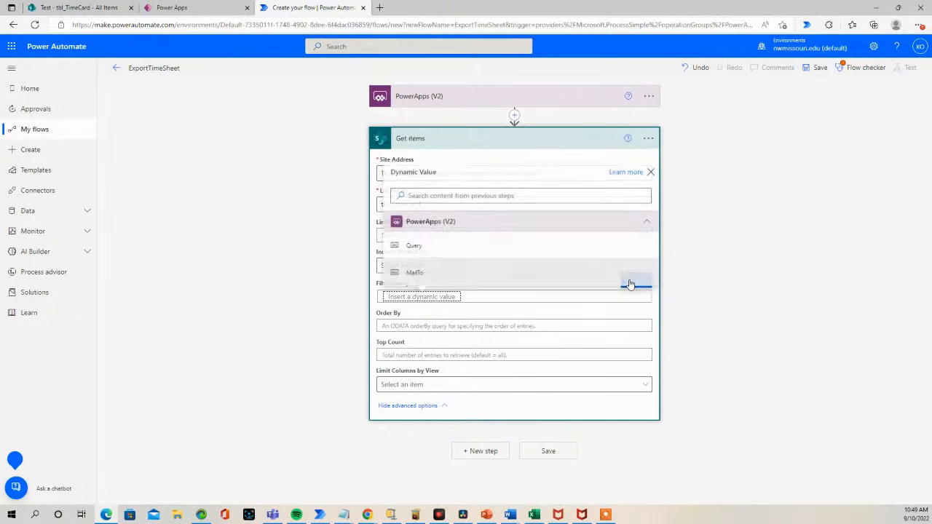
click(422, 251)
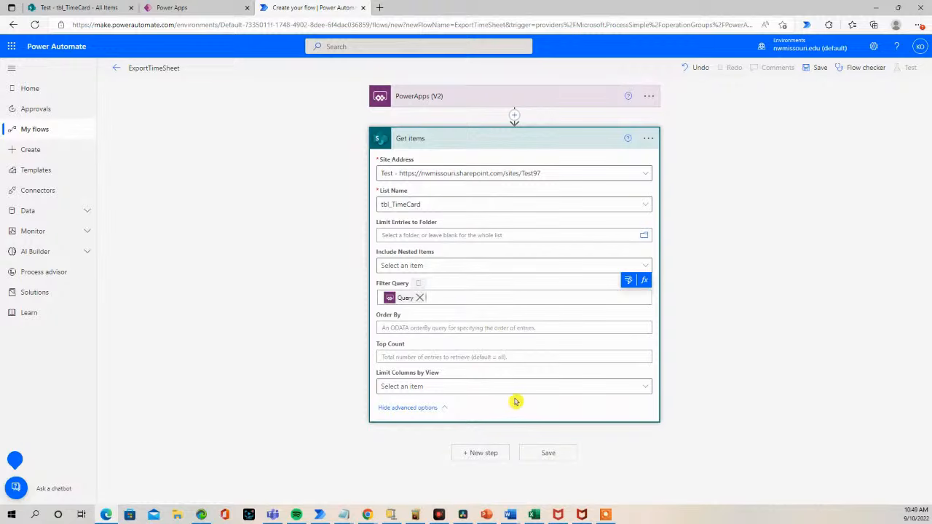
Add a Create CSV table action after Get items, using the list of items value from Get items as its source.
click(487, 458)
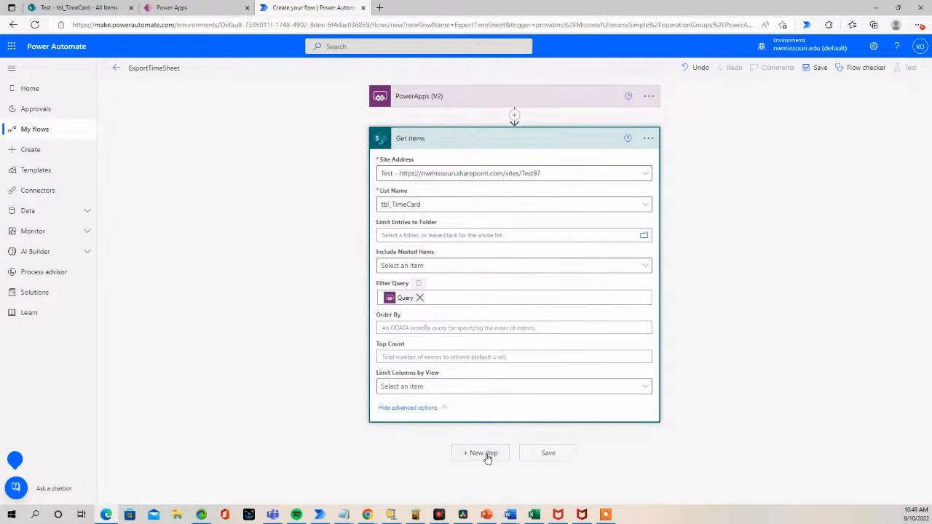
click(487, 455)
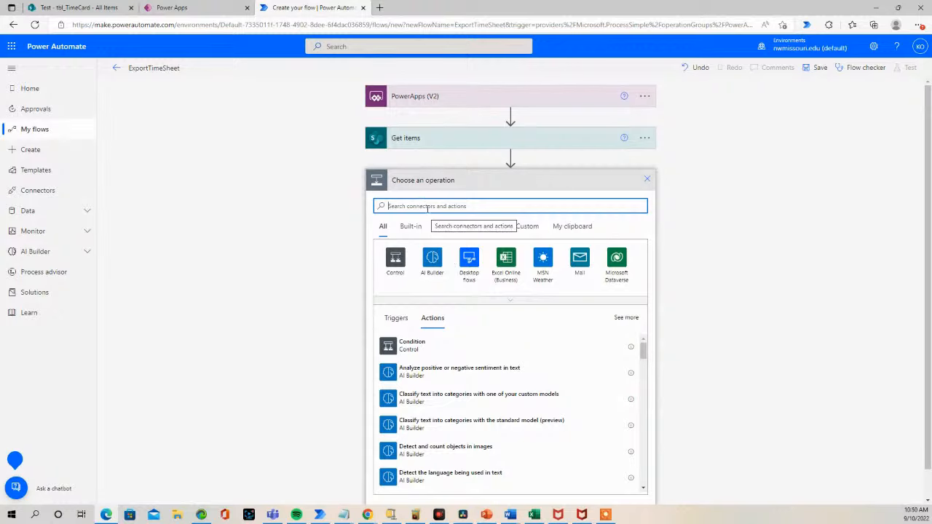
text(cs)
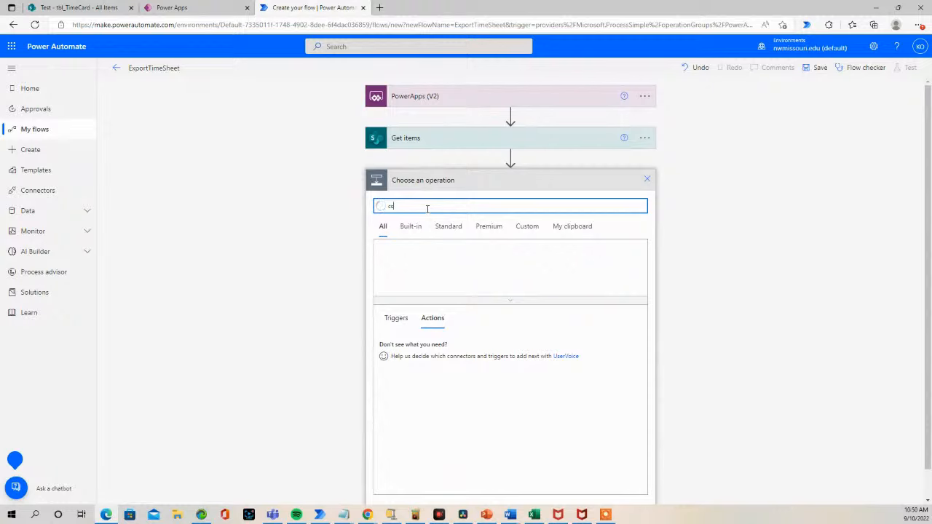
text(v table)
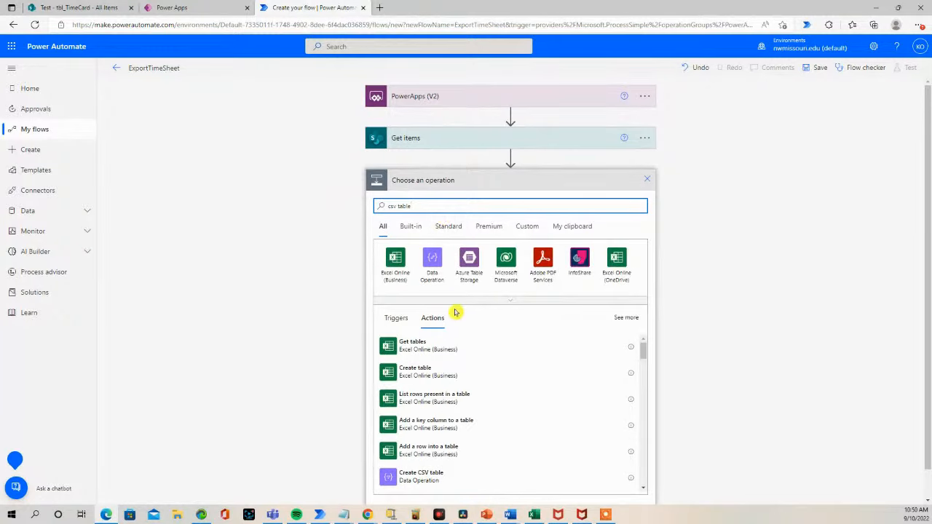
click(419, 466)
click(462, 202)
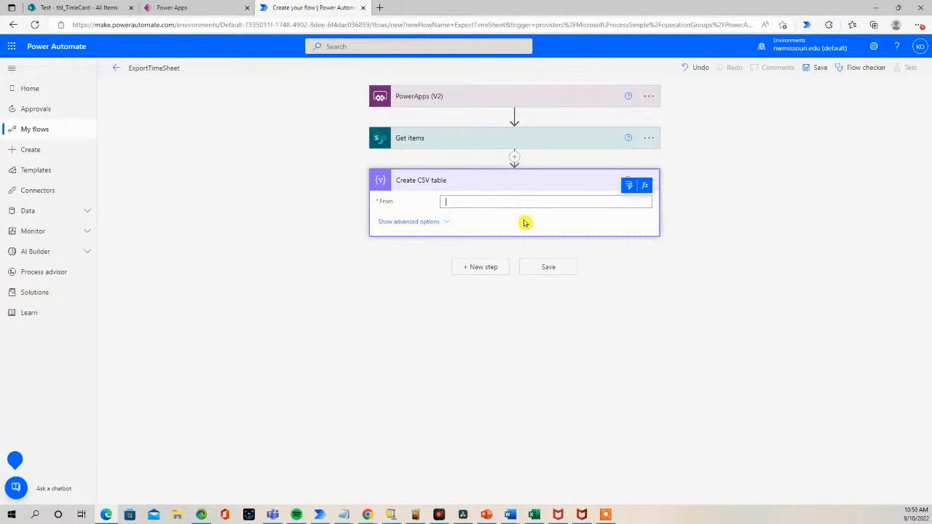
click(628, 185)
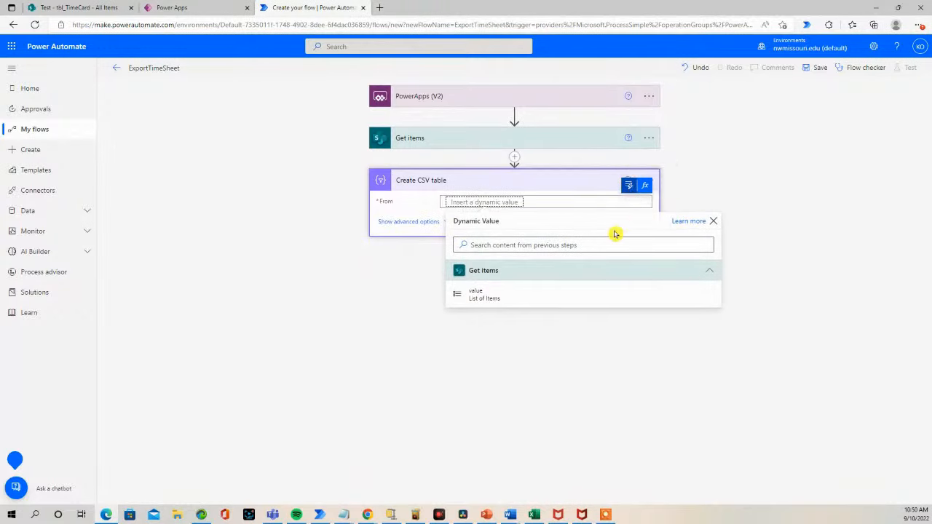
click(474, 295)
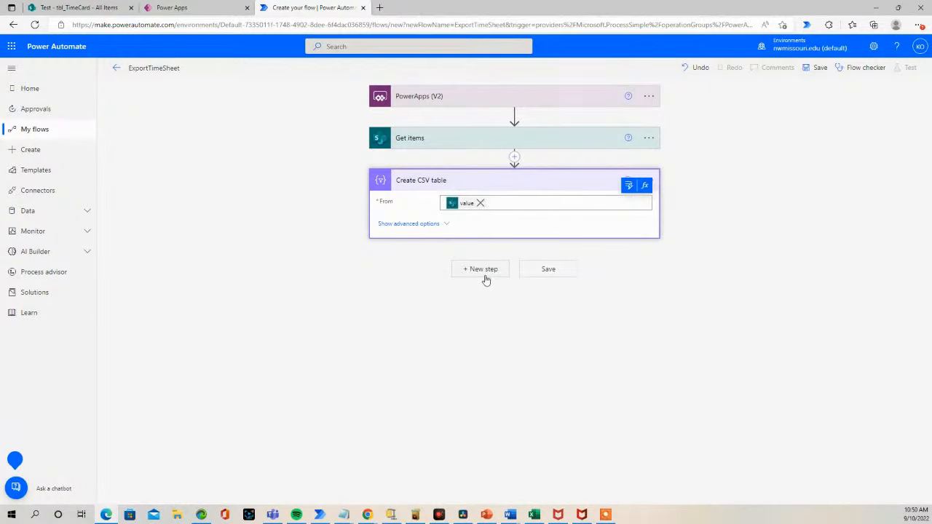
Show the advanced options of Create CSV table and set its Columns option to Custom.
click(417, 224)
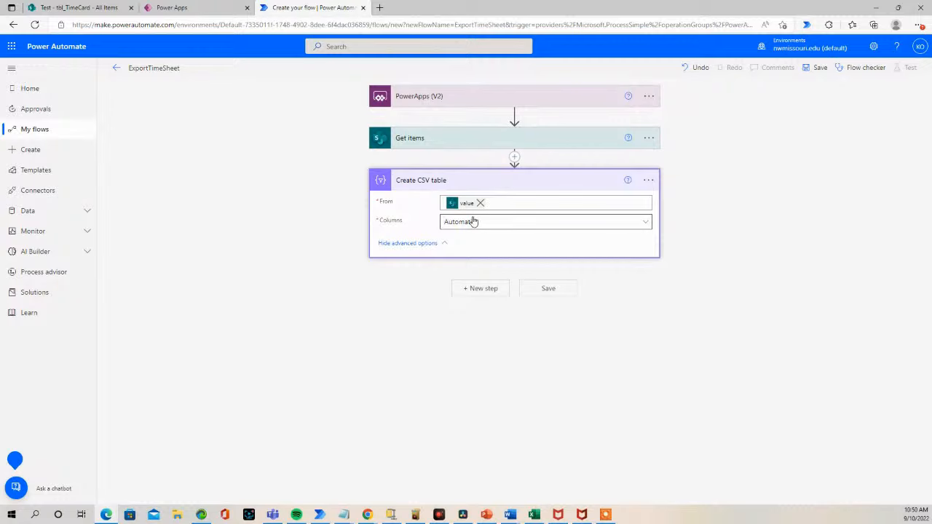
click(646, 222)
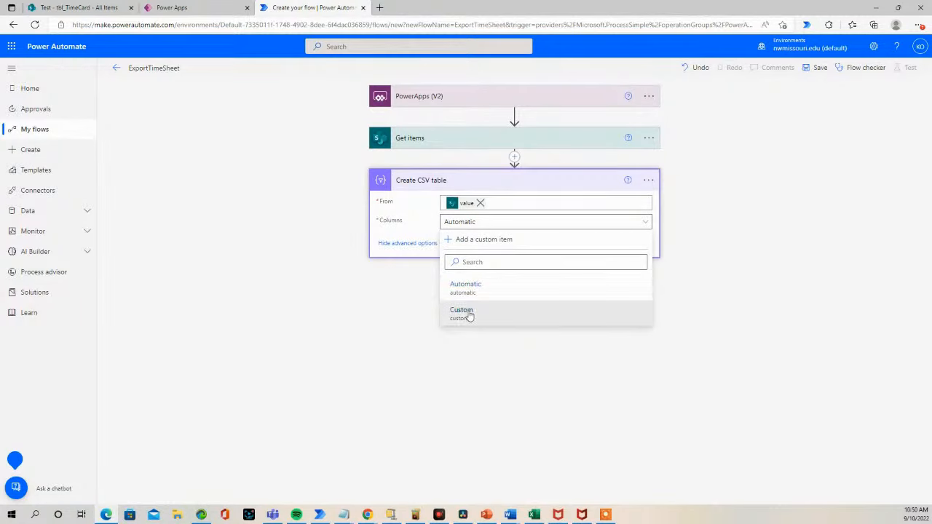
click(469, 314)
Check the column names in the tbl_TimeCard list, and add a CSV column with header Employee and the Employee dynamic value from Get items.
click(447, 270)
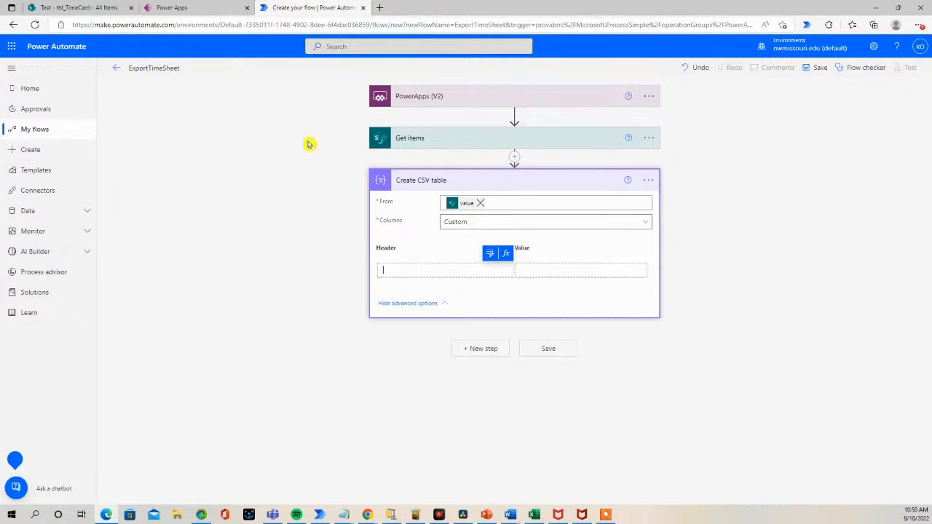
click(104, 8)
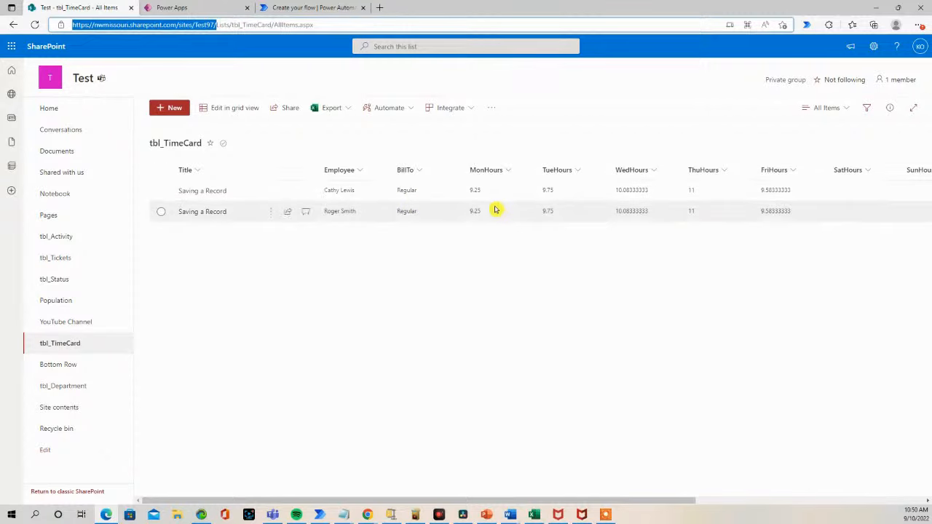
click(302, 8)
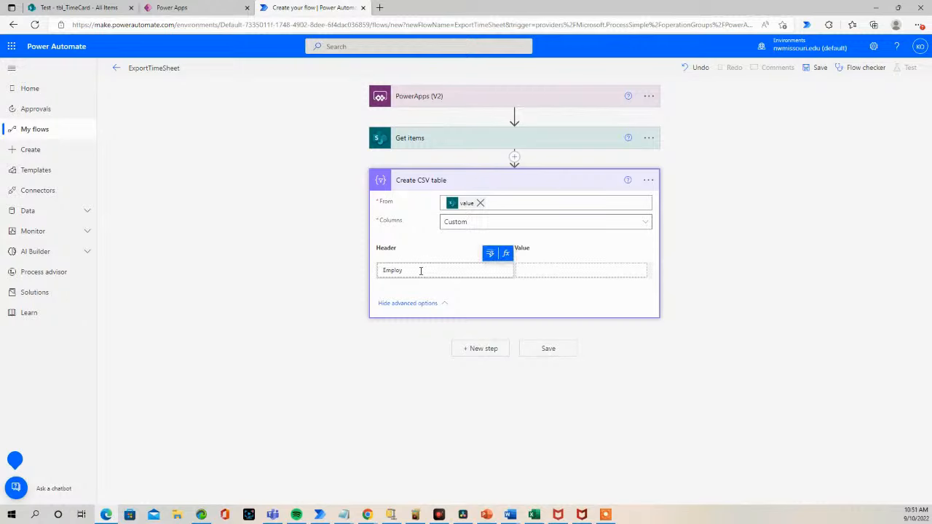
click(538, 269)
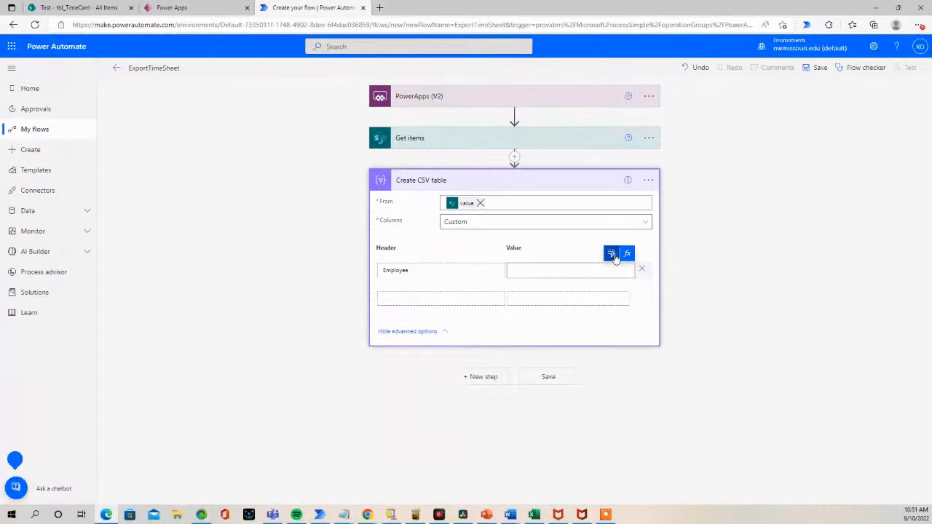
click(617, 256)
scroll(604, 407, down, 5)
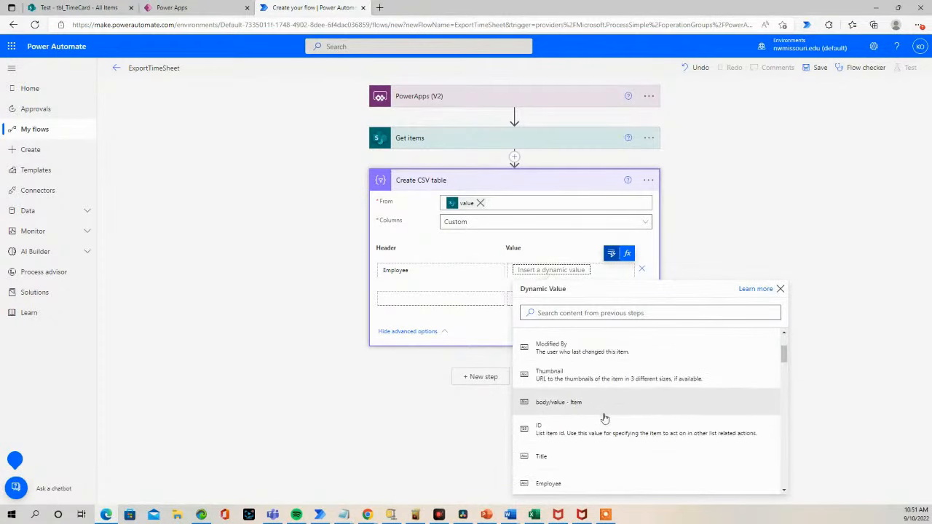
click(568, 383)
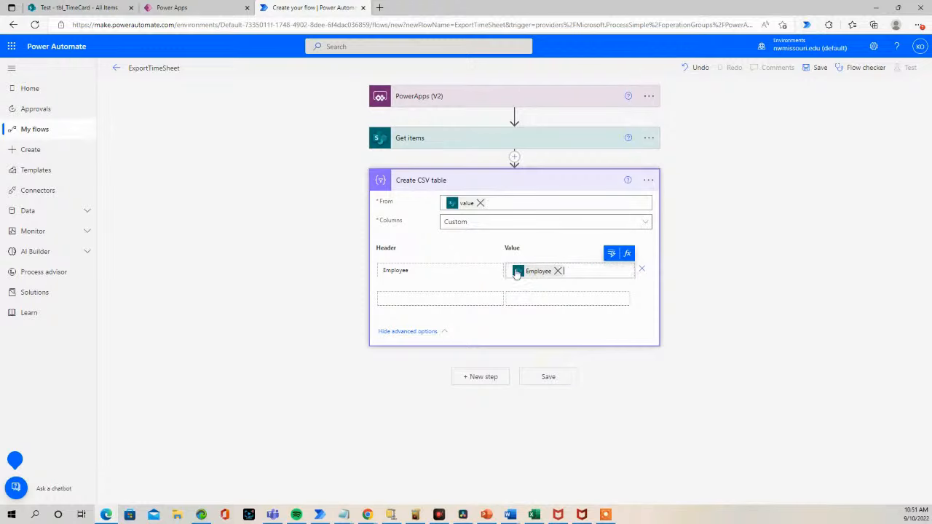
Add a second CSV column with header BillTo and the BillTo dynamic value from Get items.
click(429, 297)
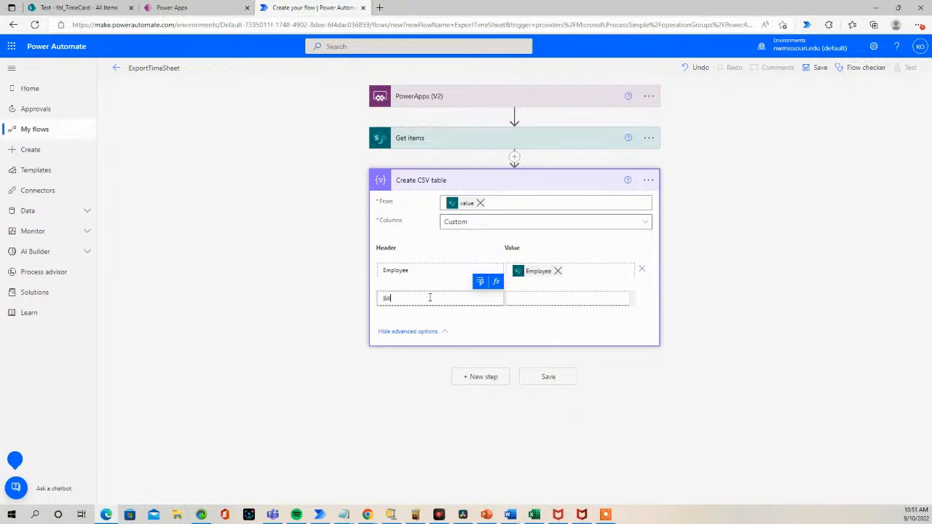
key(Tab)
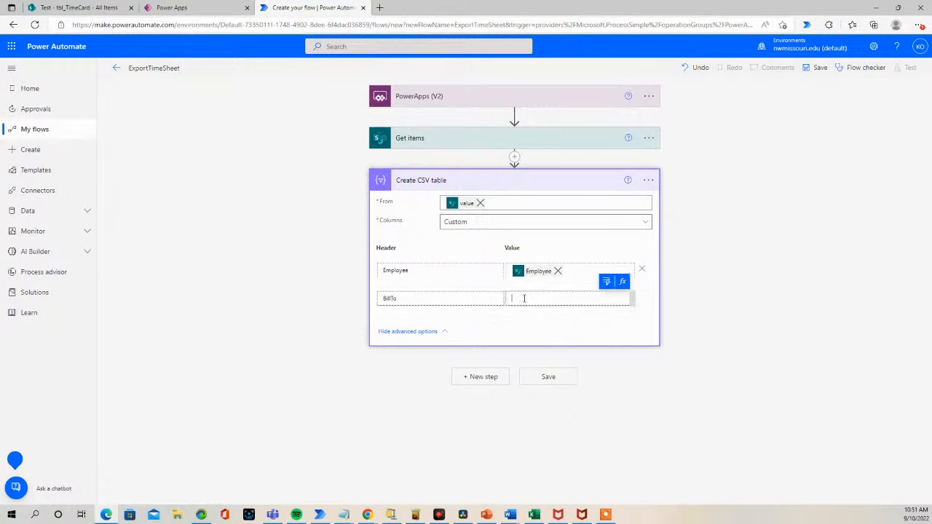
click(534, 293)
click(608, 286)
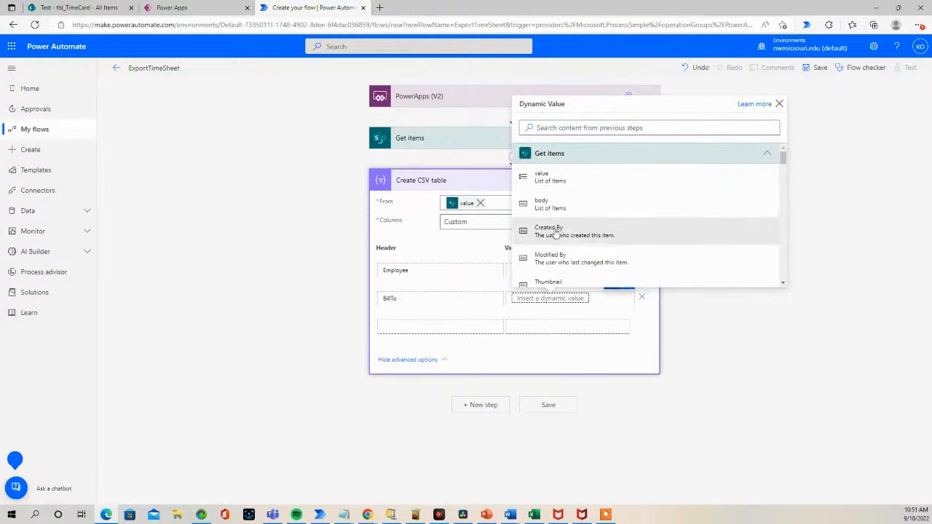
scroll(564, 233, down, 3)
scroll(562, 235, down, 1)
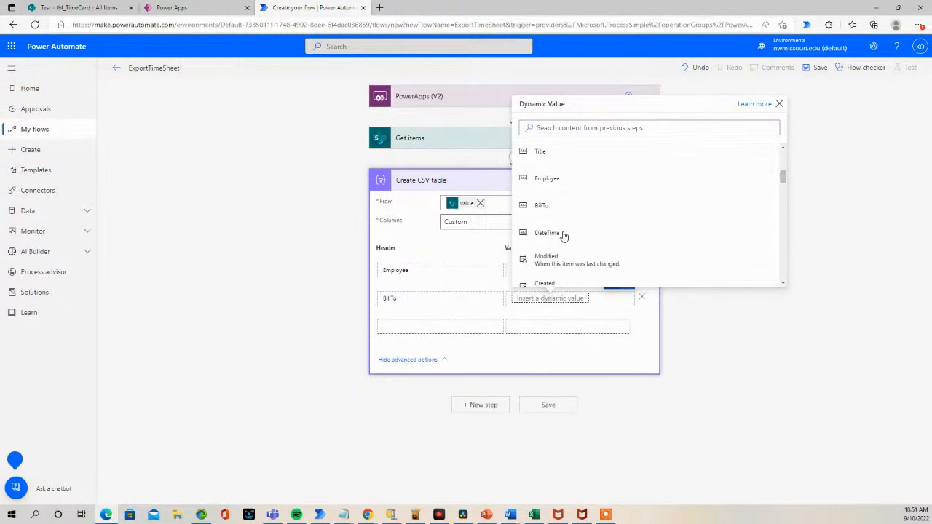
click(543, 209)
Add a third CSV column with header MonHours and the MonHours dynamic value from Get items.
click(412, 329)
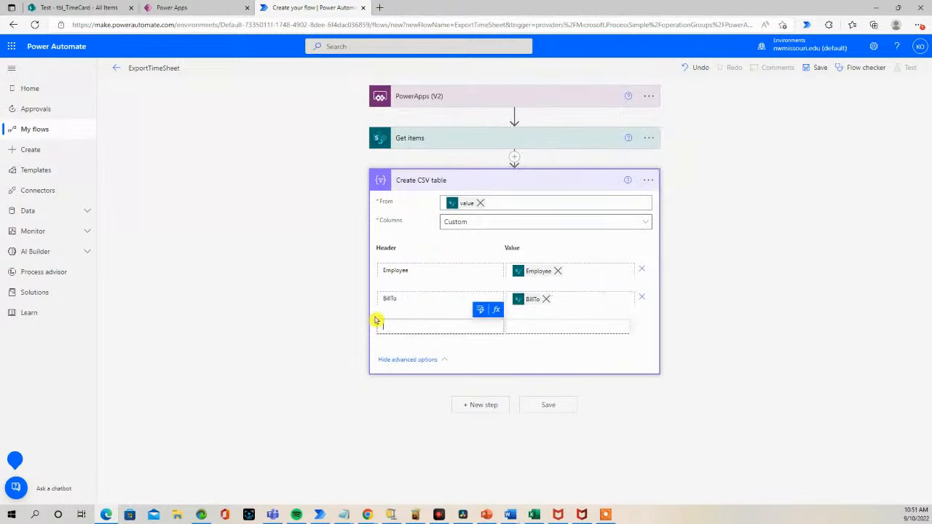
key(alt+Tab)
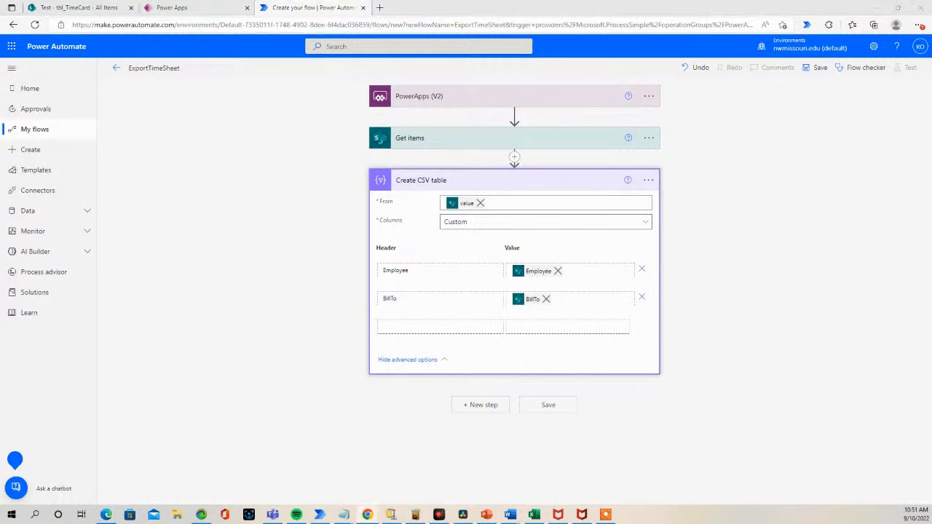
click(405, 323)
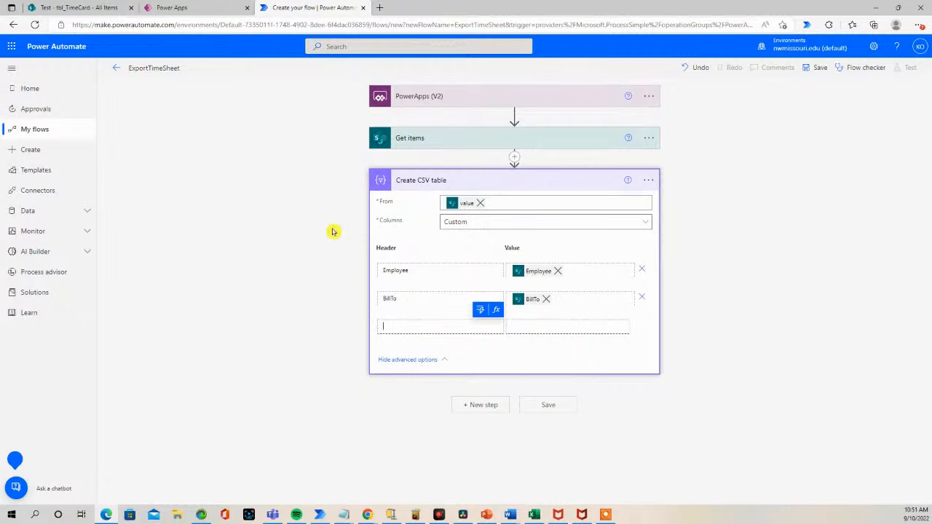
click(206, 10)
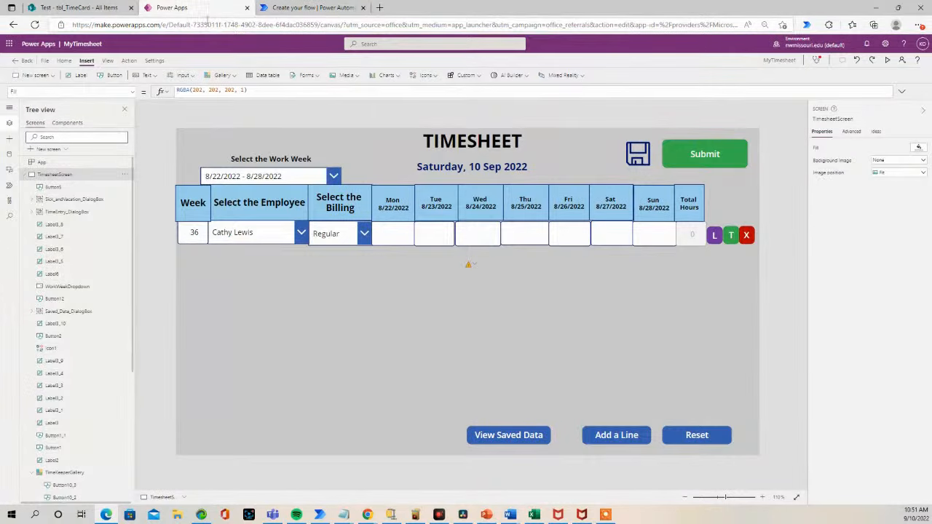
click(315, 8)
click(426, 322)
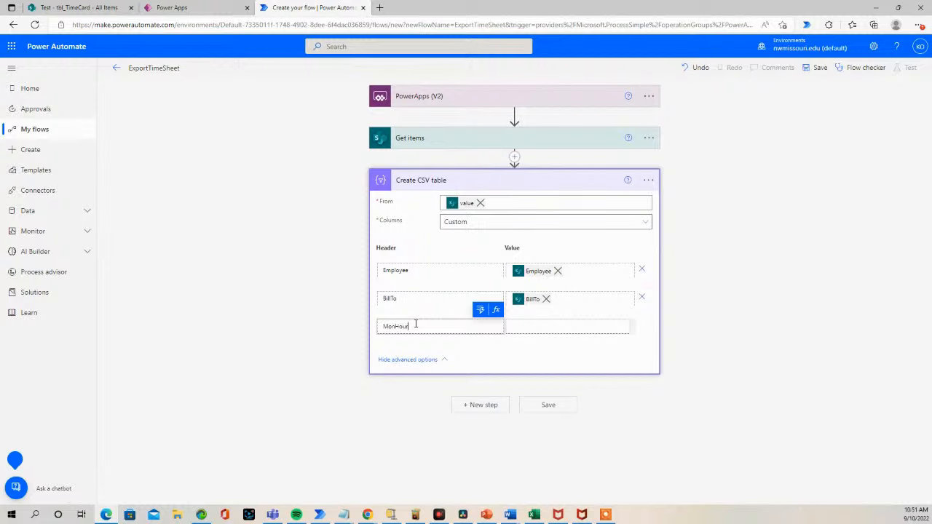
click(535, 327)
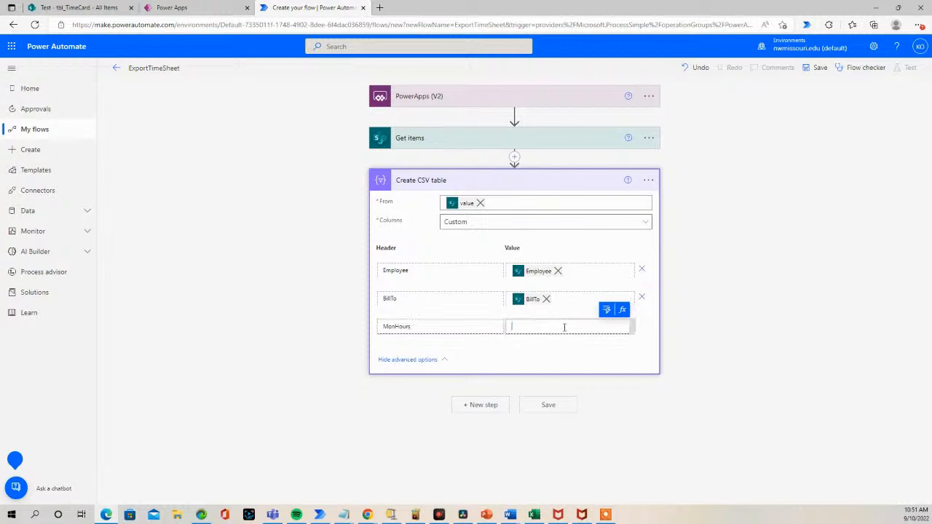
click(611, 310)
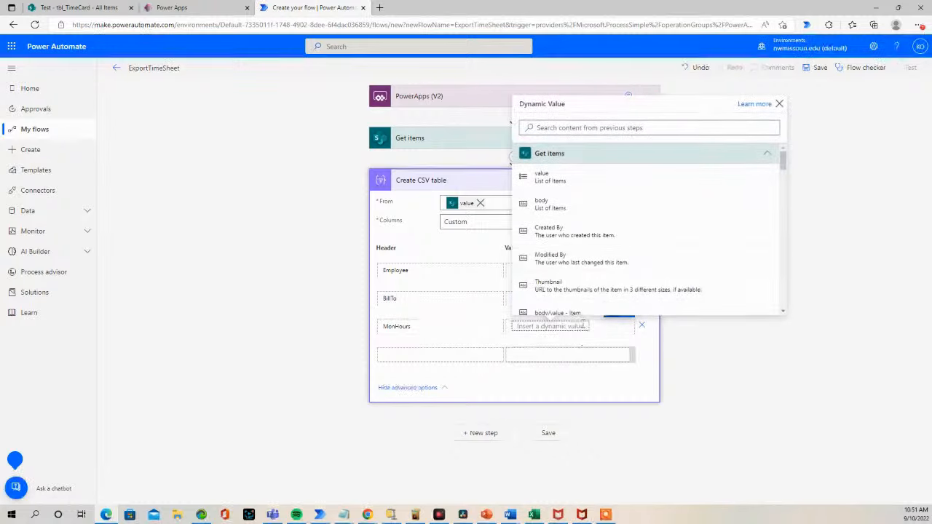
scroll(563, 269, down, 3)
scroll(562, 269, down, 10)
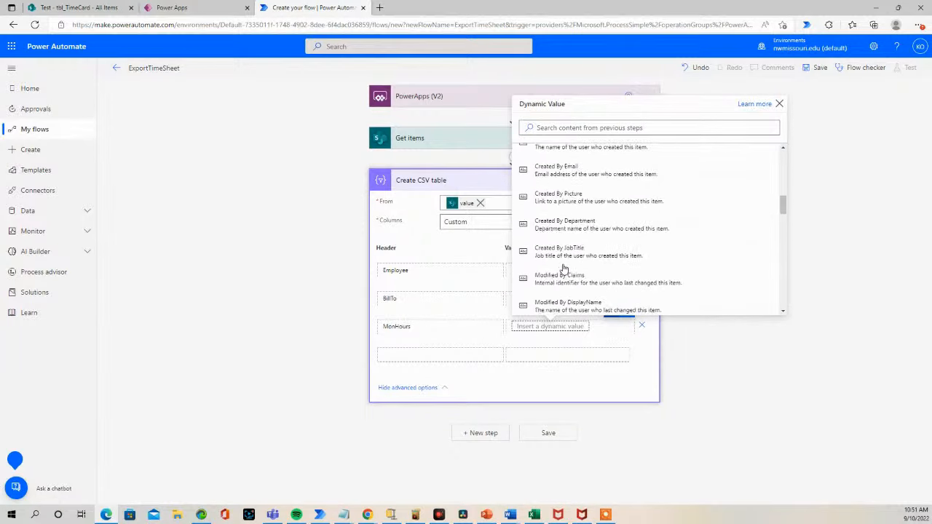
scroll(563, 269, down, 8)
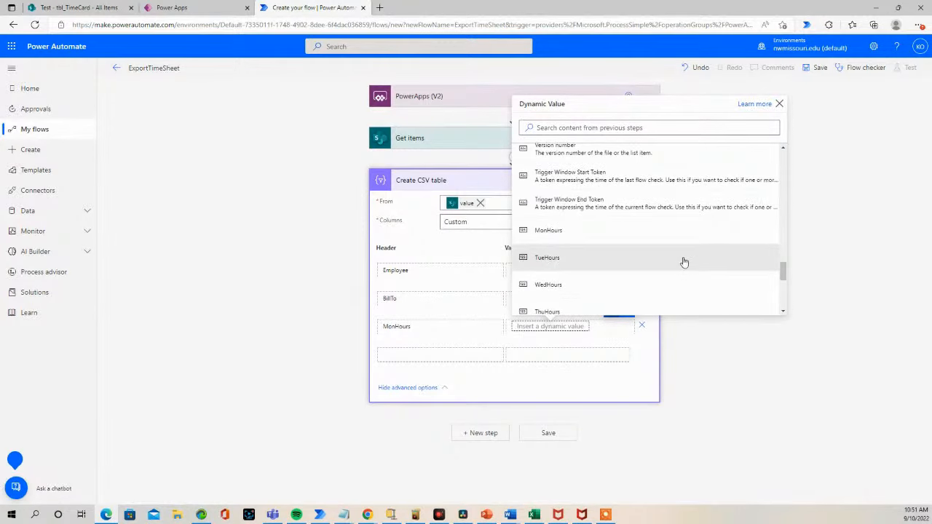
click(561, 186)
Add a fourth CSV column with header TueHours and insert the ThuHours dynamic value from Get items beside it.
click(419, 354)
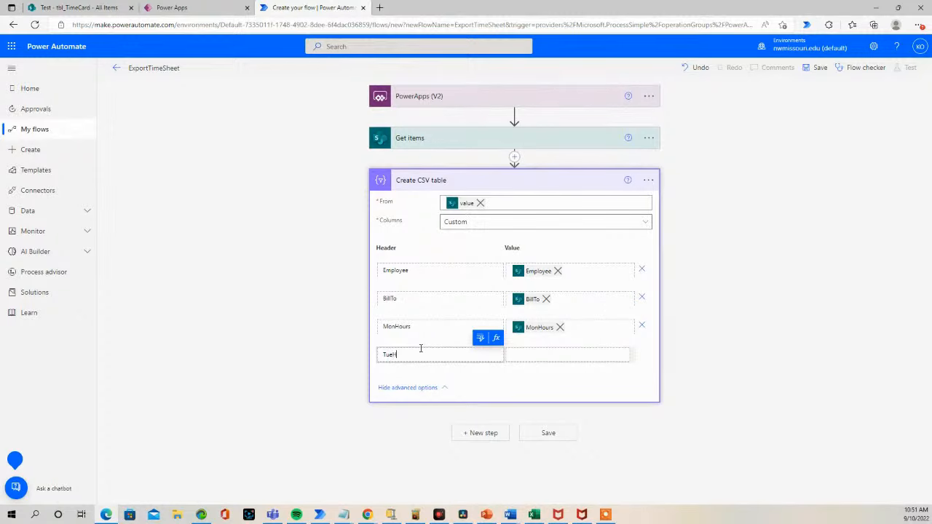
text(TueHours)
click(549, 352)
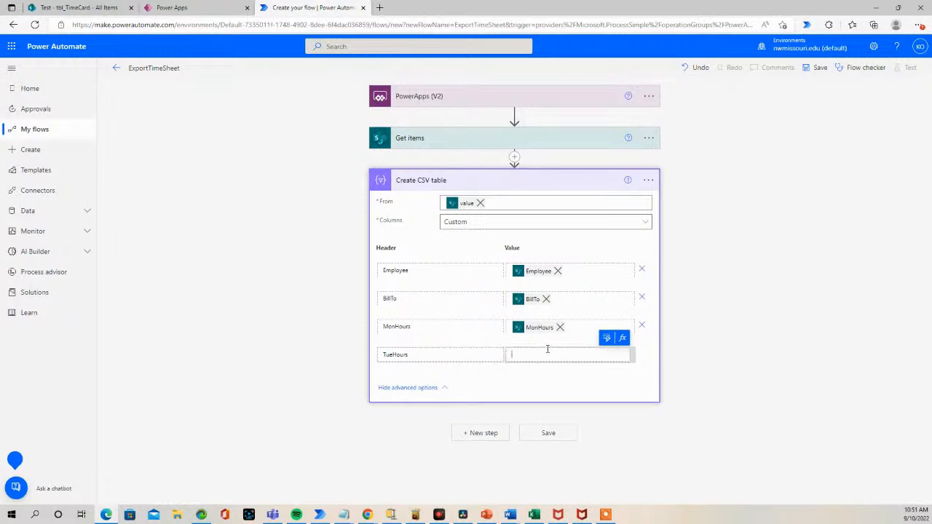
click(610, 339)
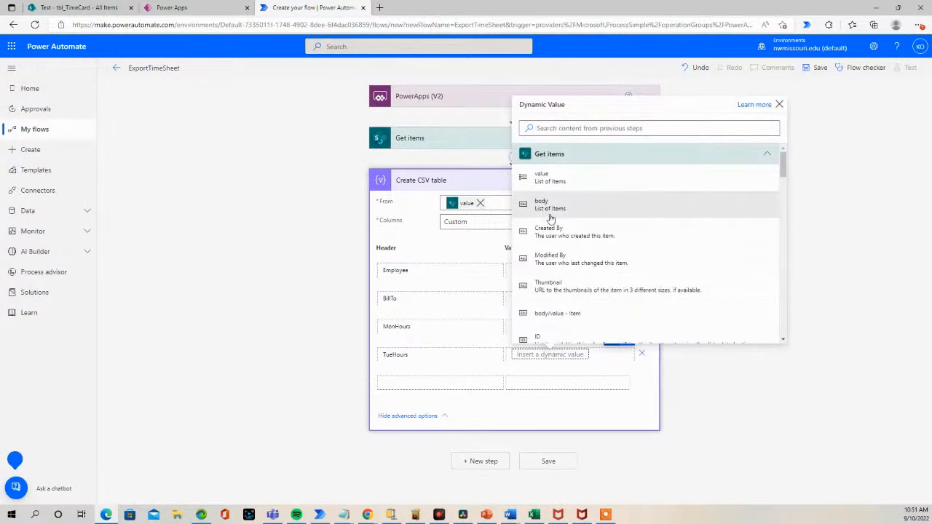
scroll(553, 218, down, 10)
scroll(584, 272, down, 10)
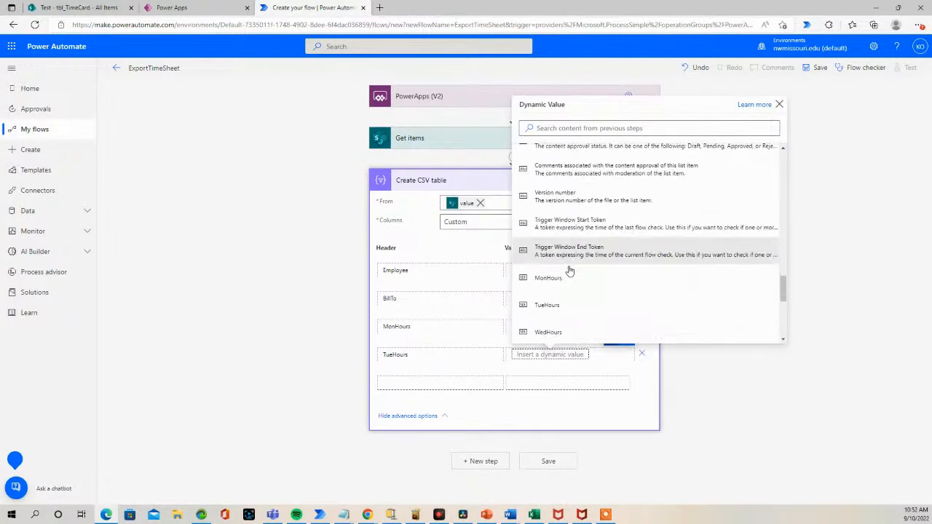
click(560, 212)
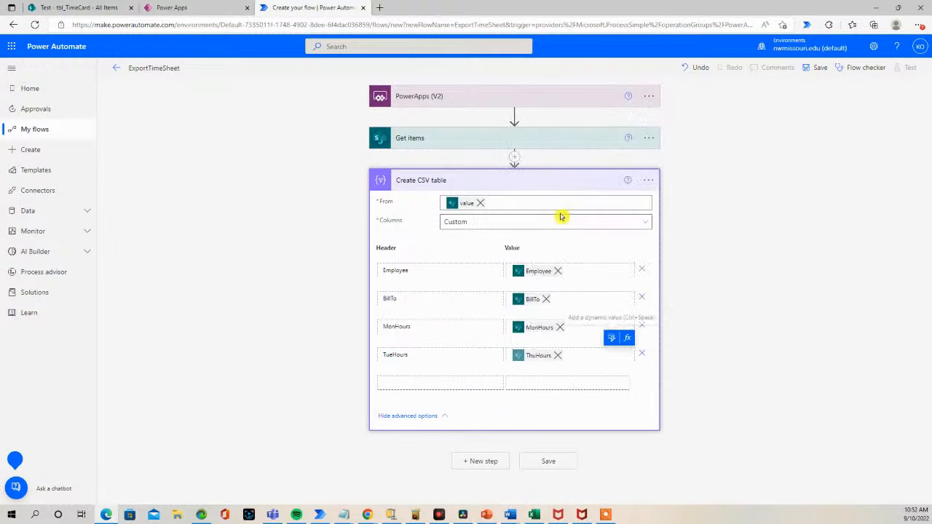
Replace the value in the TueHours row with the TueHours dynamic value from Get items.
click(556, 355)
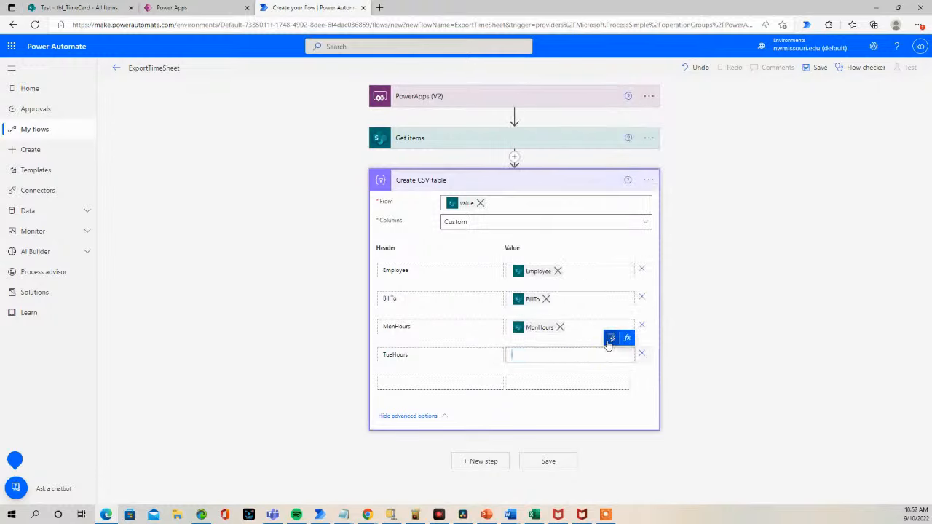
click(610, 338)
scroll(600, 303, down, 15)
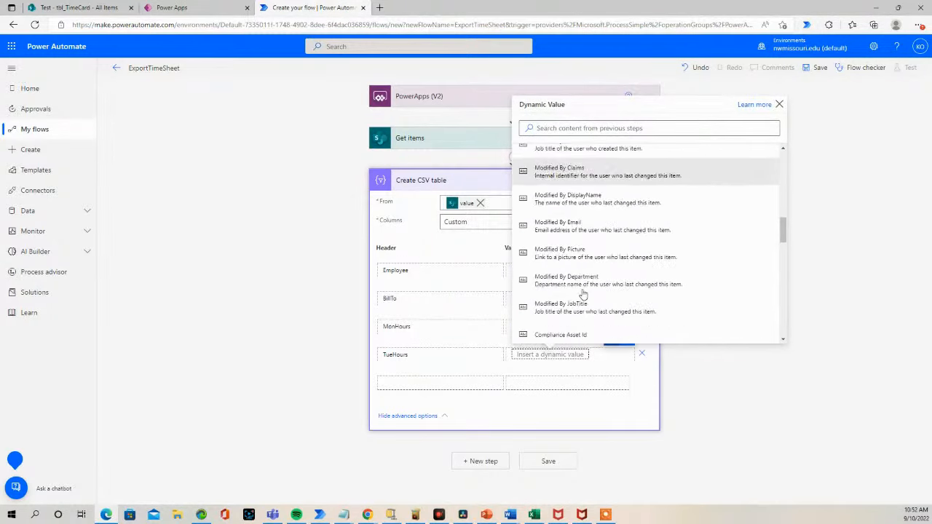
scroll(577, 287, down, 1)
scroll(563, 254, up, 1)
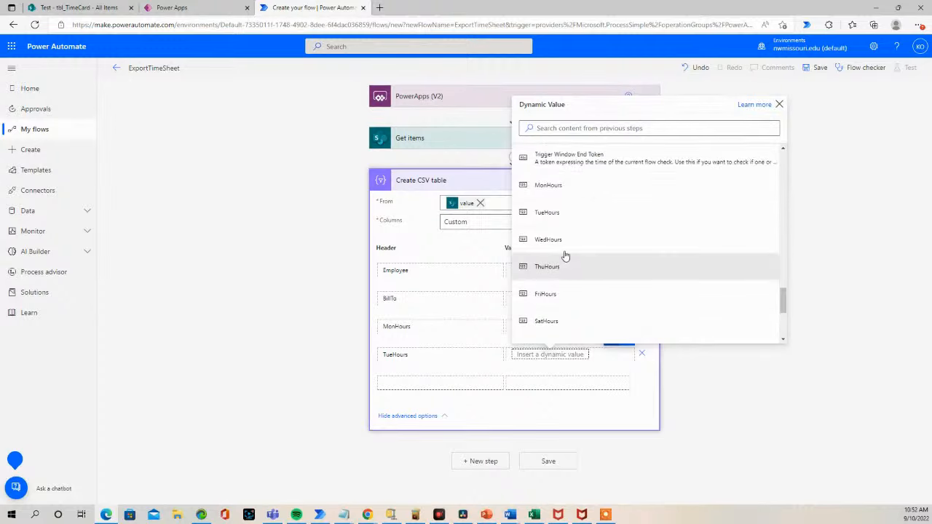
click(552, 214)
Add a fifth CSV column with header WedHours and the WedHours dynamic value from Get items.
click(436, 379)
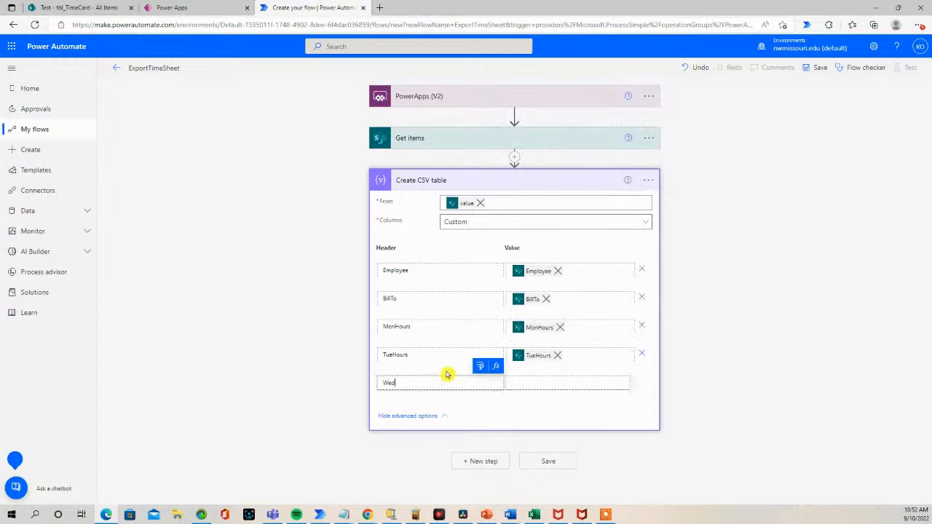
click(524, 383)
click(607, 367)
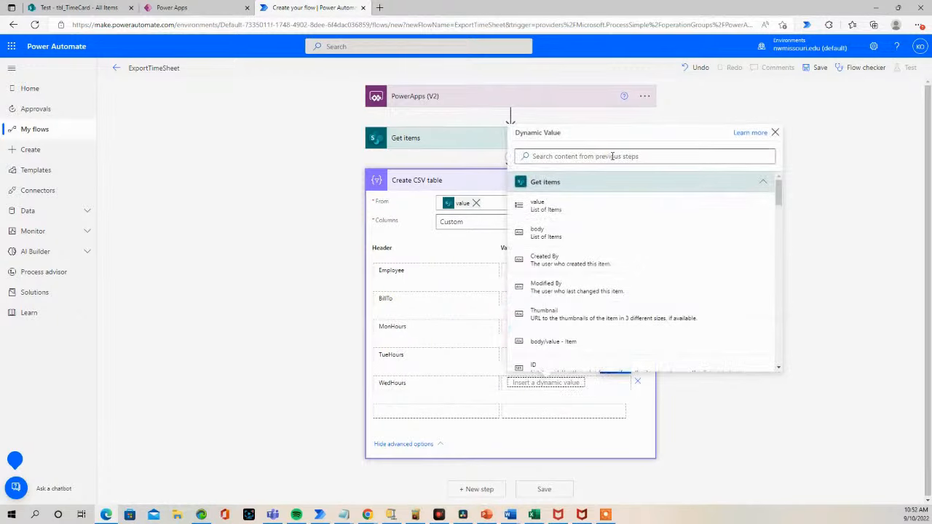
scroll(575, 291, down, 5)
scroll(575, 292, down, 10)
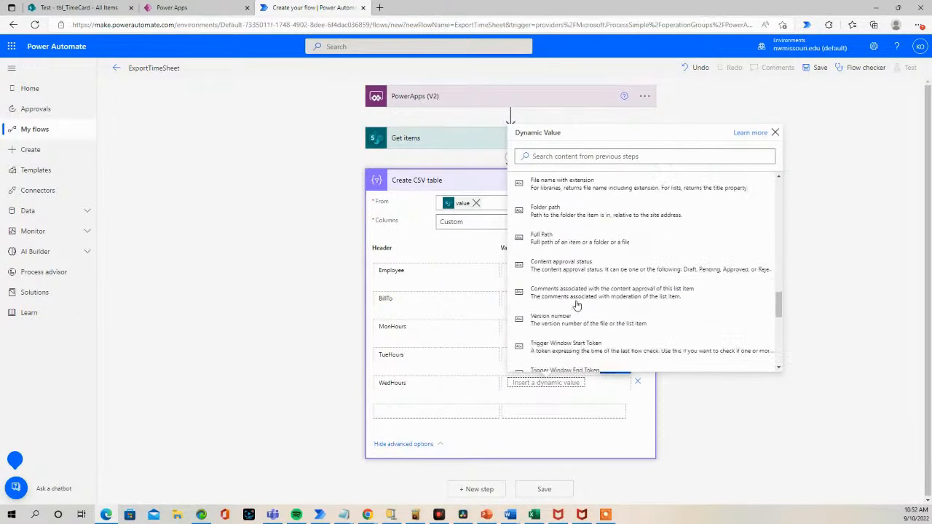
scroll(564, 259, up, 3)
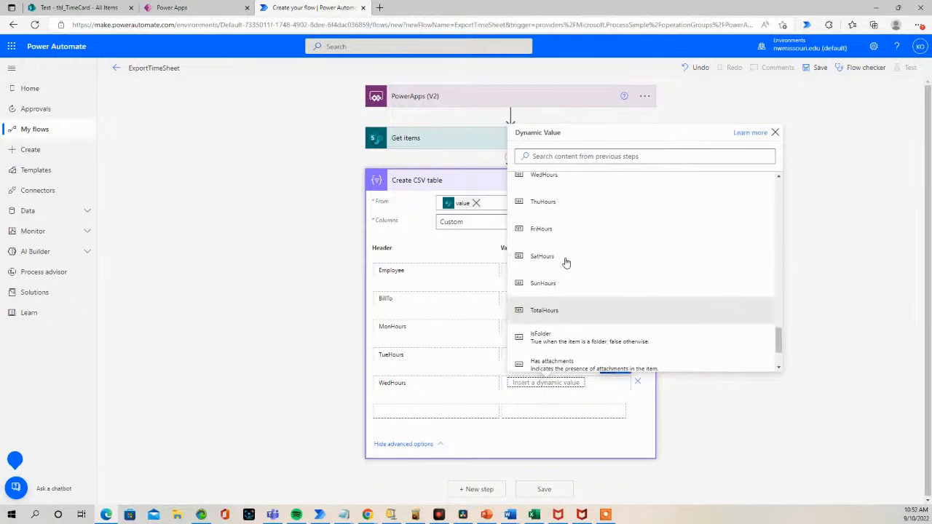
click(551, 249)
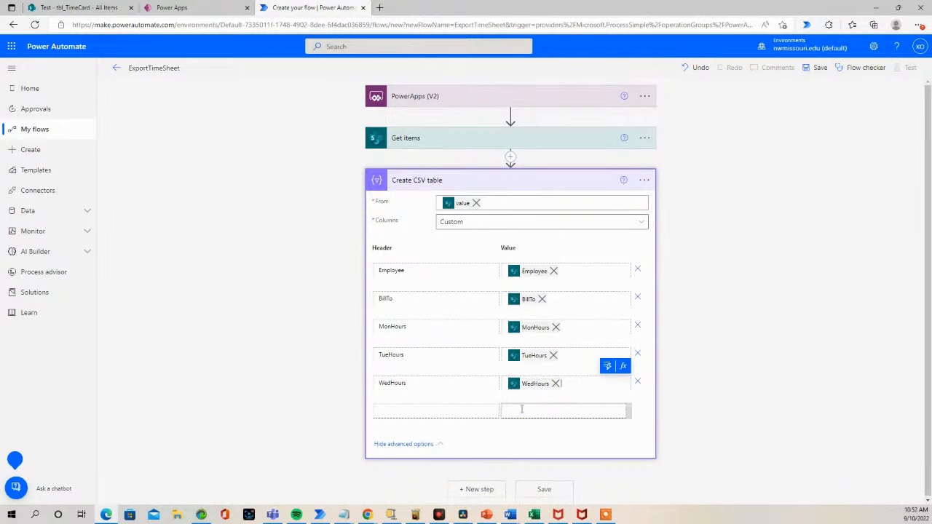
Add a sixth CSV column with header ThuHours and the ThuHours dynamic value from Get items.
click(445, 410)
text(Thu)
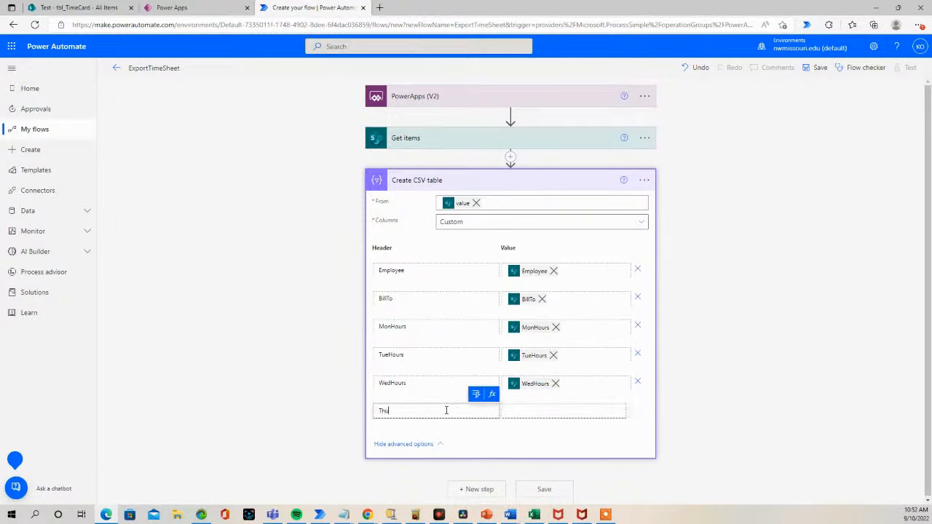
text(rHours)
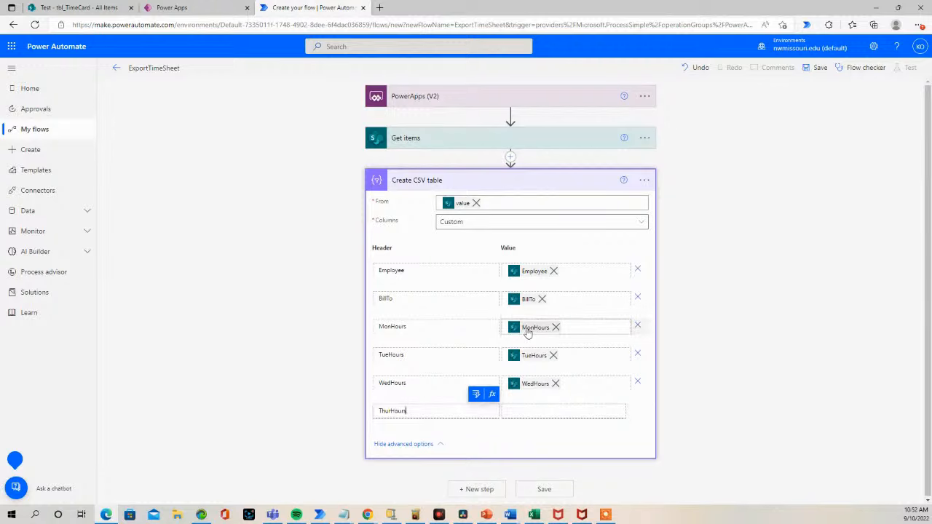
text(s)
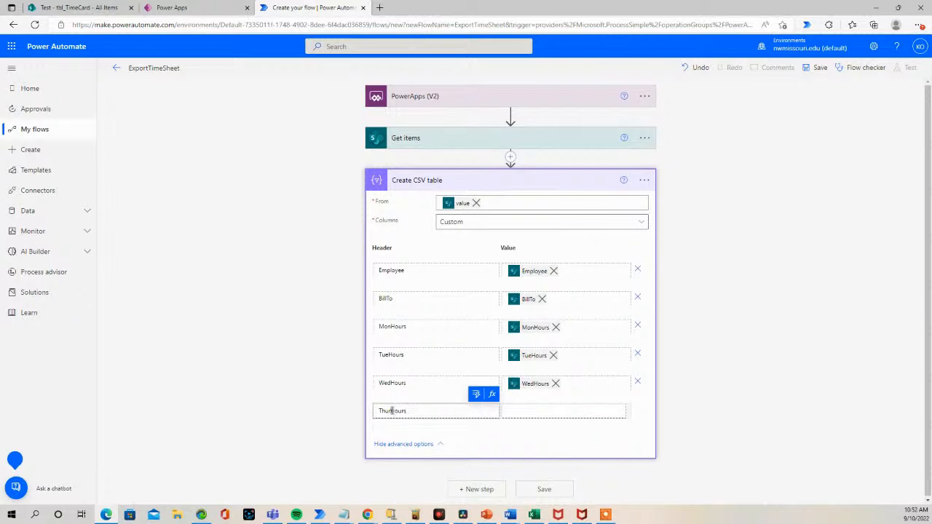
click(392, 410)
key(BackSpace)
click(559, 411)
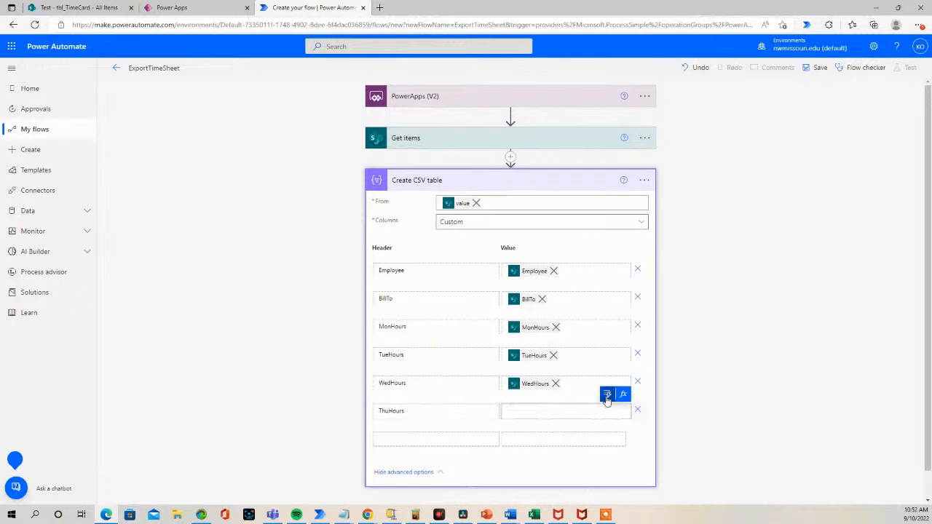
click(607, 395)
scroll(576, 329, down, 5)
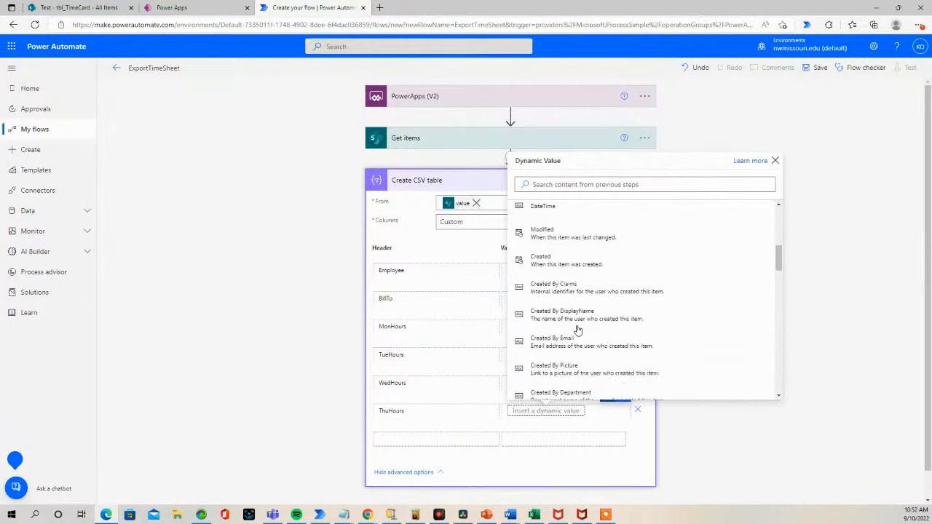
scroll(575, 329, down, 10)
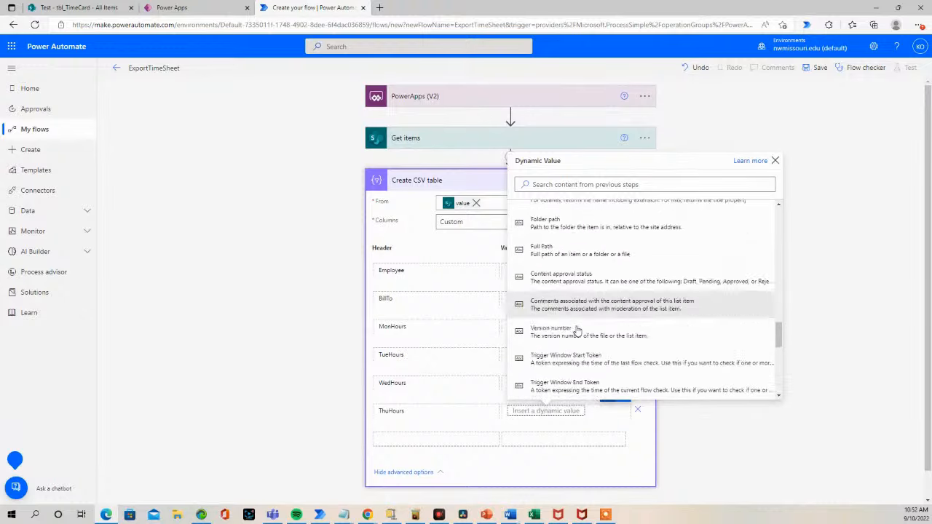
scroll(575, 328, down, 5)
click(555, 303)
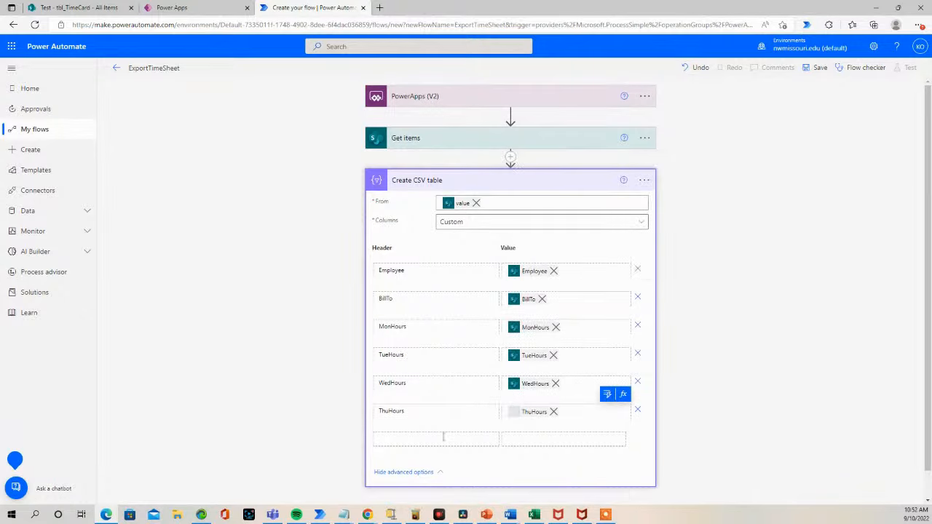
Add a seventh CSV column with header FriHours and the FriHours dynamic value from Get items.
click(430, 444)
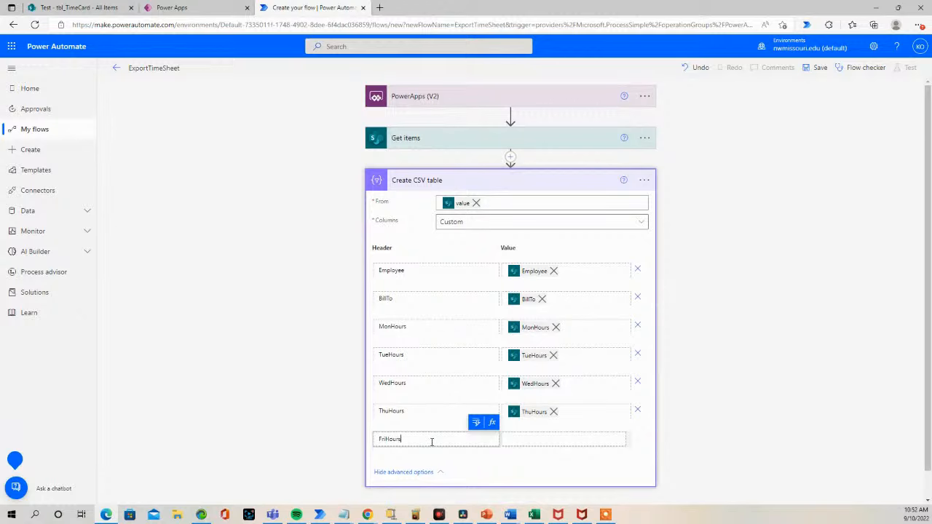
click(542, 438)
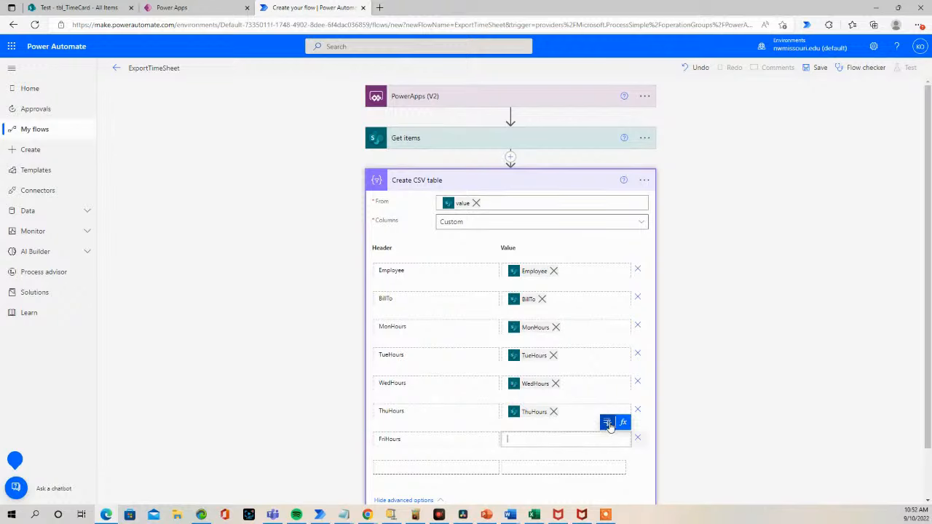
click(608, 423)
scroll(564, 364, down, 5)
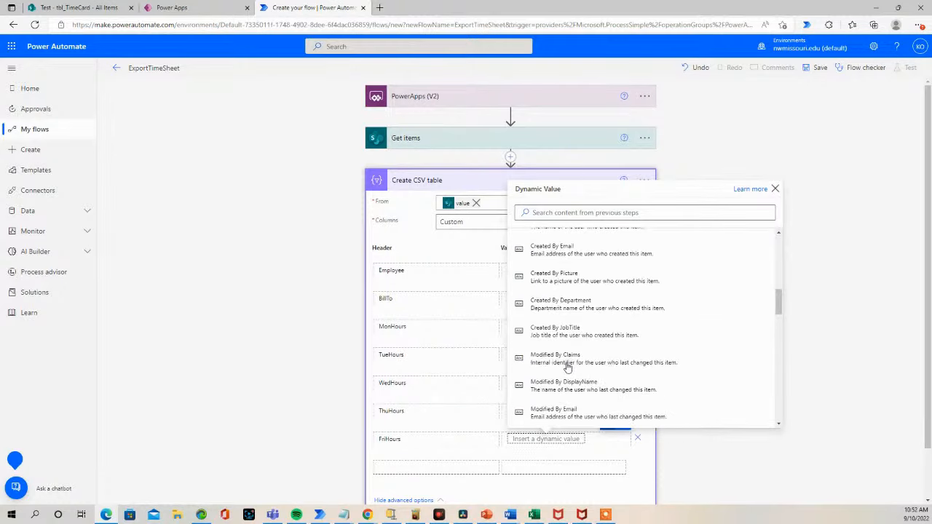
scroll(564, 365, down, 10)
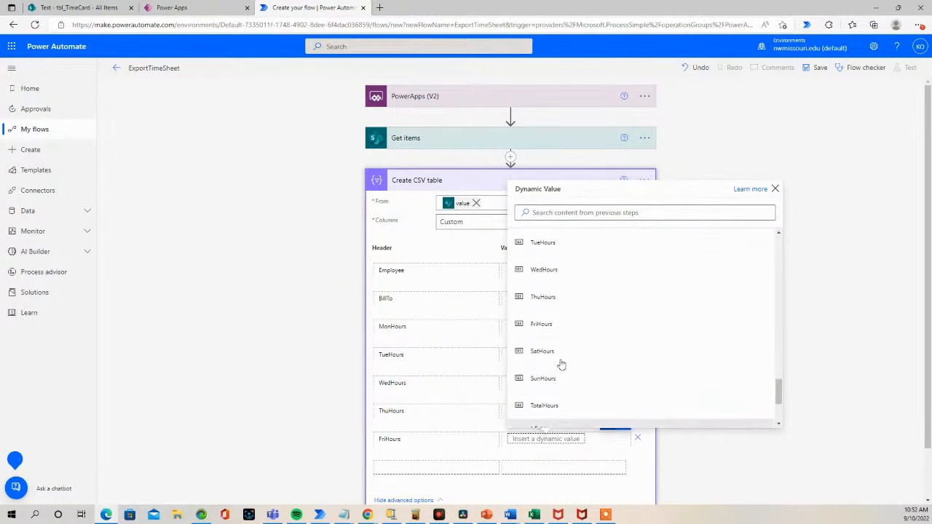
click(547, 325)
Add an eighth CSV column with header TotalHours and the TotalHours dynamic value from Get items.
click(409, 468)
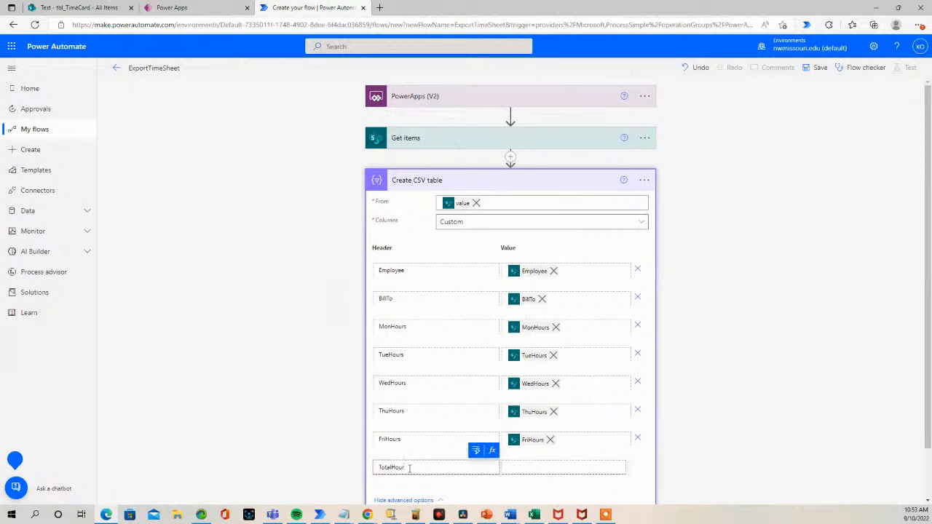
text(TotalHours)
click(537, 467)
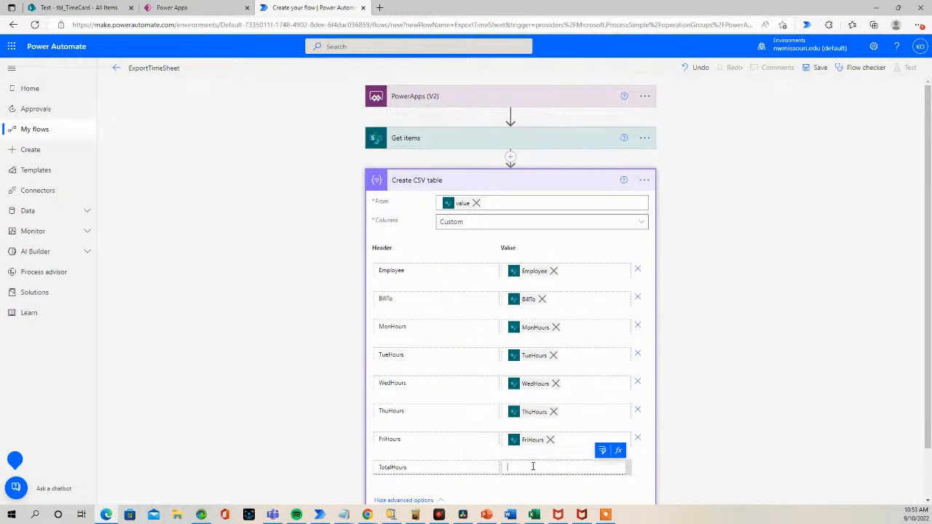
click(605, 451)
scroll(593, 360, down, 6)
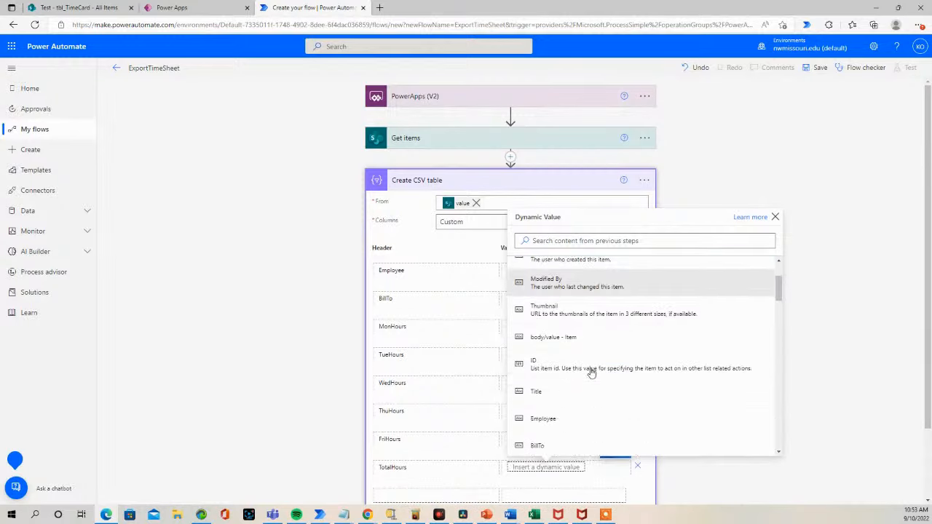
scroll(586, 375, down, 10)
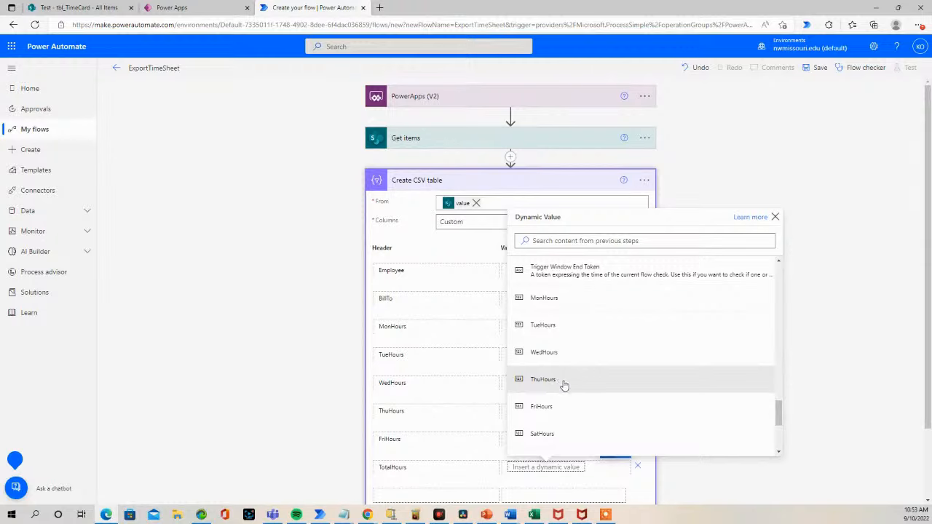
scroll(556, 387, down, 1)
scroll(574, 408, down, 2)
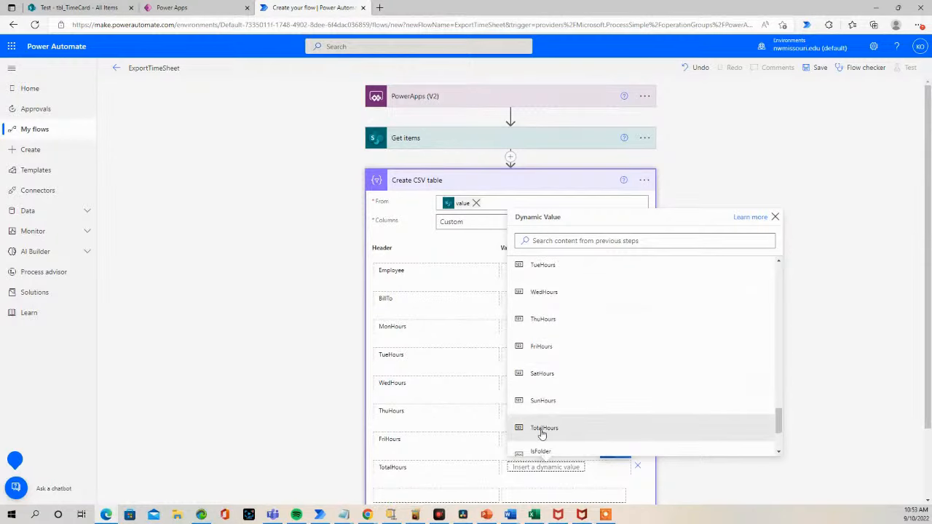
click(599, 430)
Review the Create CSV table columns and save the ExportTimeSheet flow.
scroll(439, 396, down, 1)
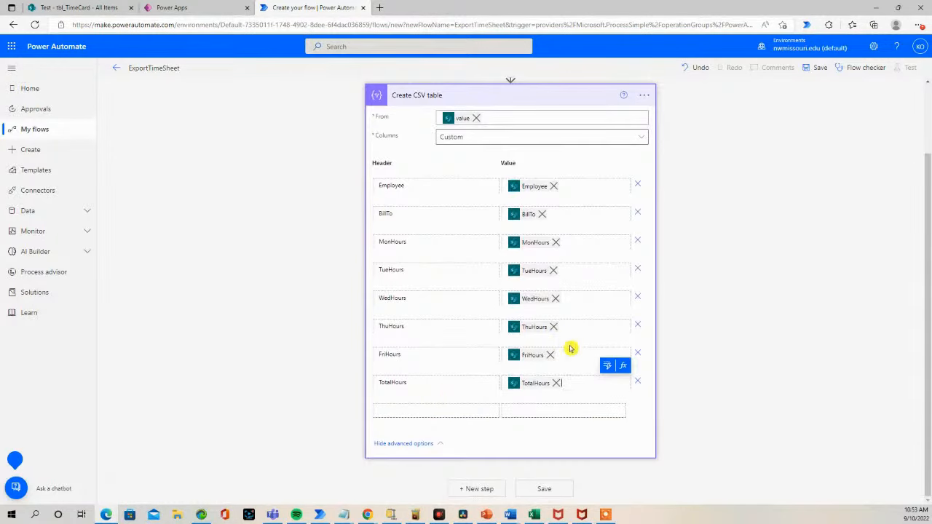
scroll(568, 348, up, 2)
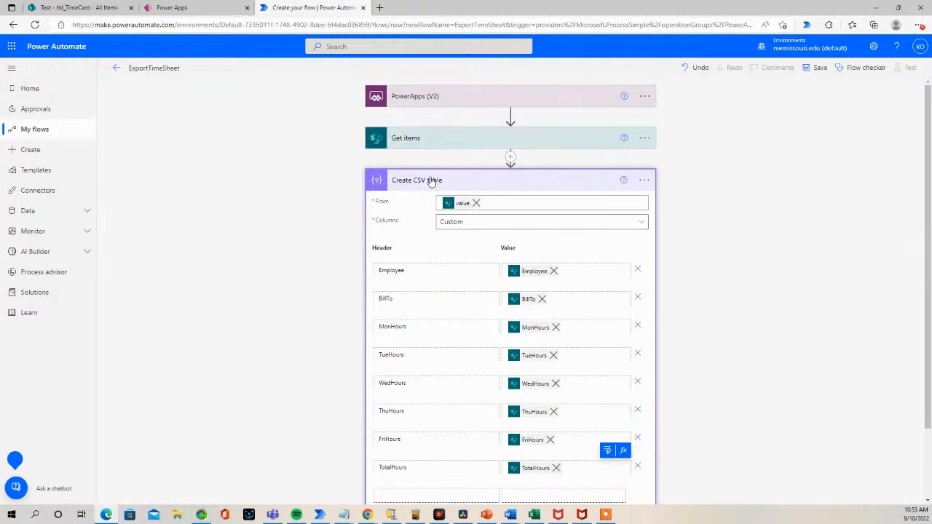
scroll(538, 247, down, 1)
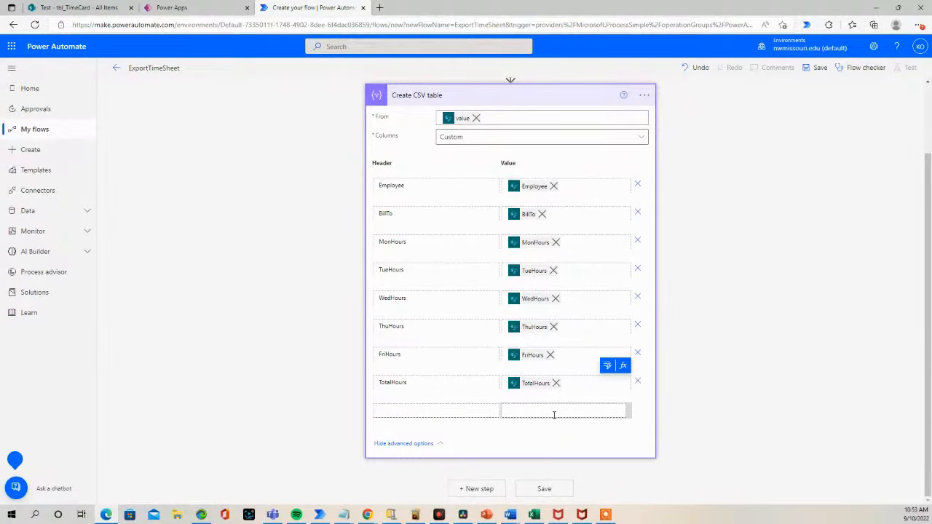
click(542, 492)
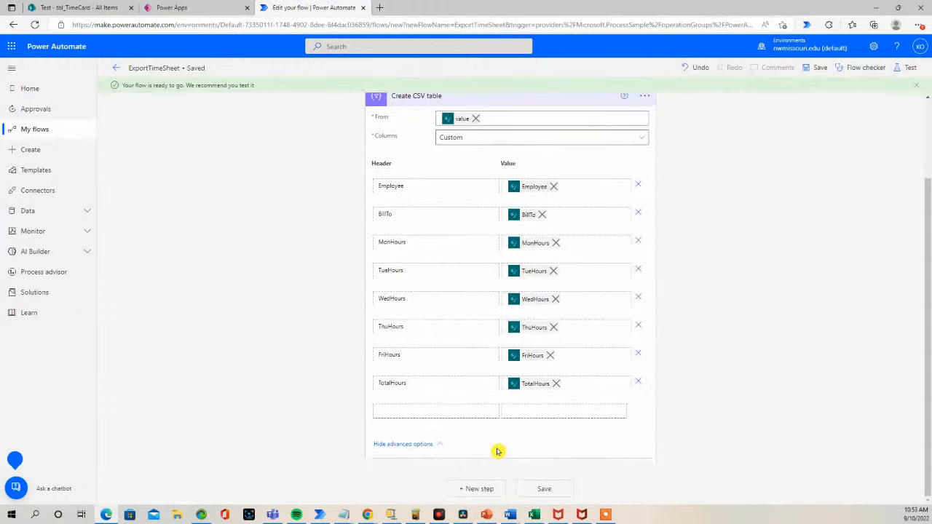
Add the Office 365 Outlook action Send an email (V2) after the Create CSV table step.
click(477, 489)
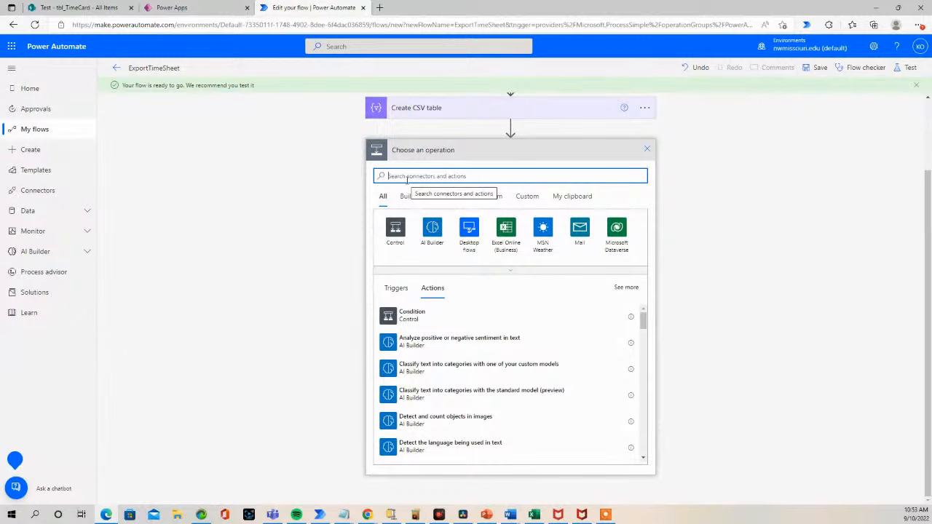
text(send e)
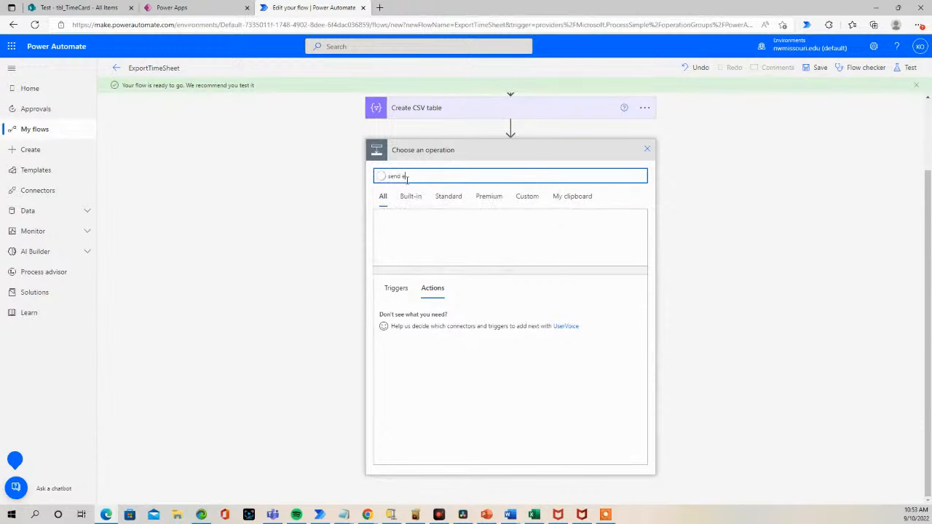
text(mail)
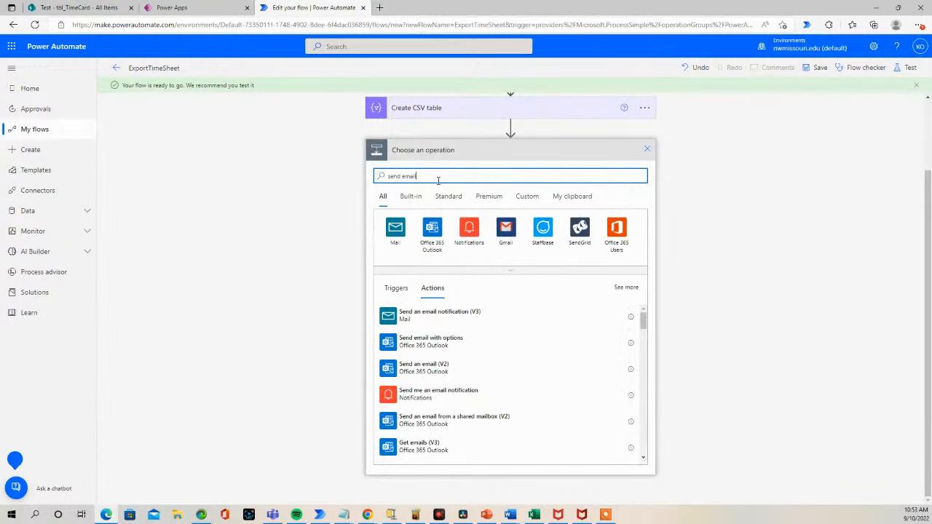
click(426, 369)
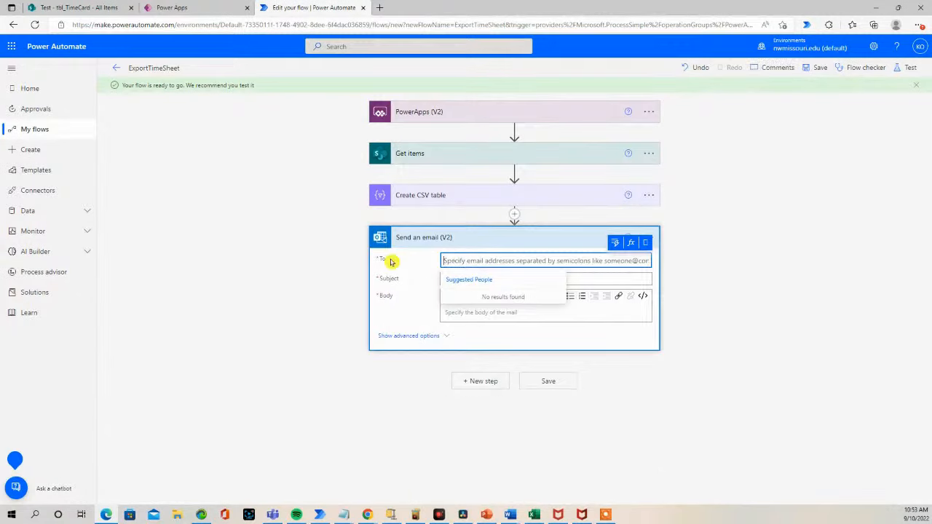
Set the email's To field to the MailTo dynamic value from the PowerApps (V2) trigger.
click(615, 244)
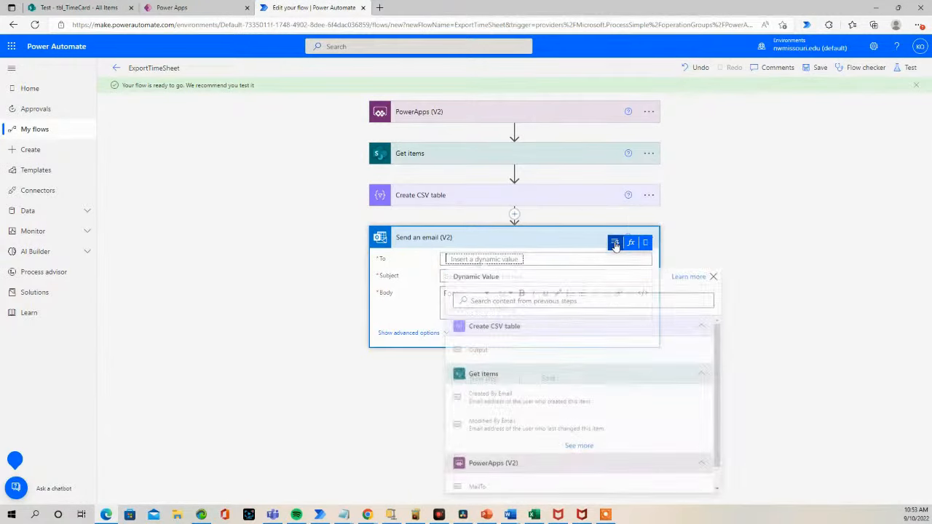
click(615, 245)
click(616, 246)
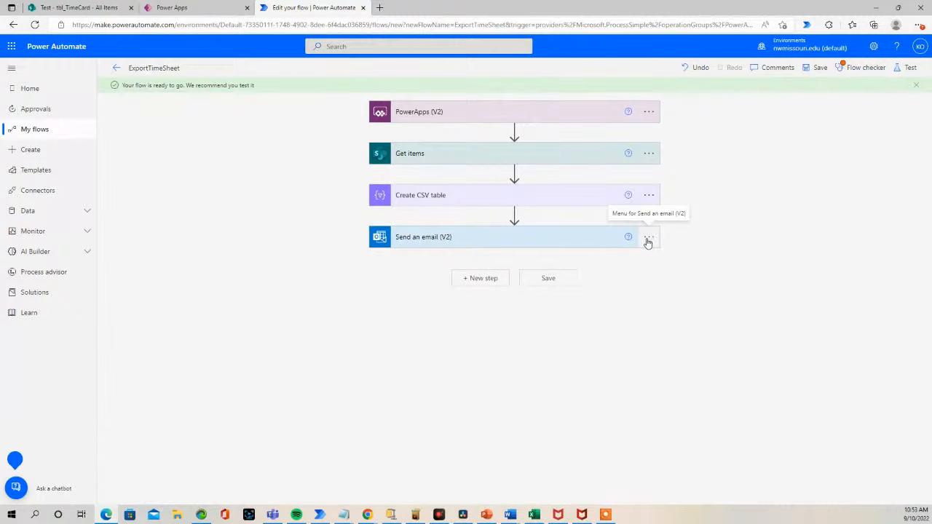
click(597, 240)
click(550, 259)
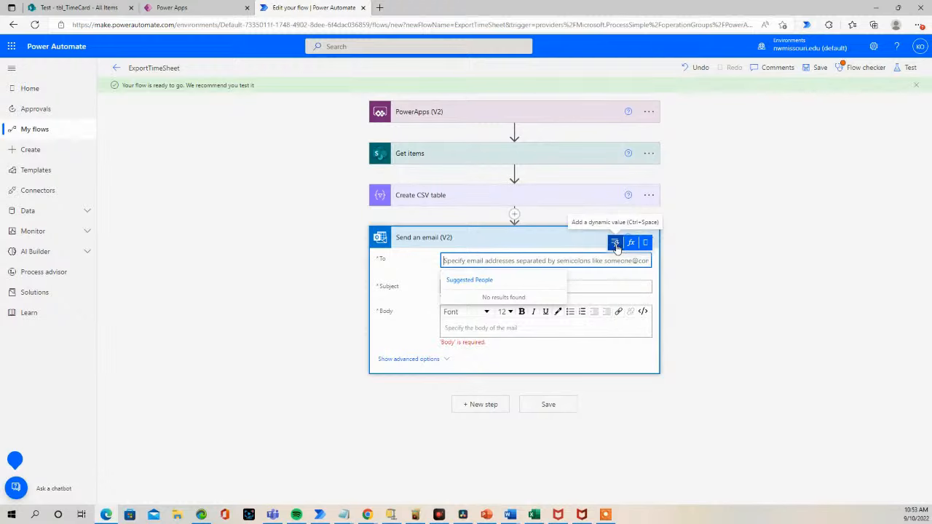
click(615, 243)
scroll(495, 429, down, 1)
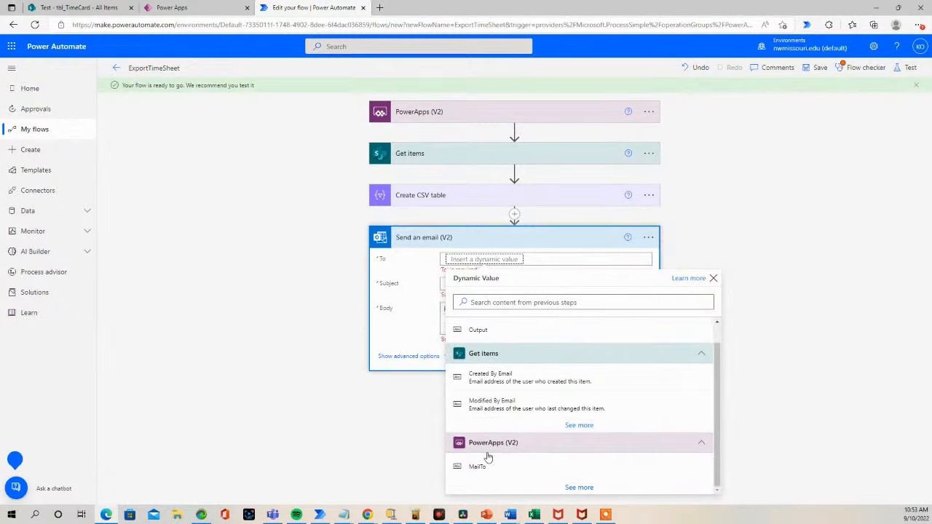
click(478, 467)
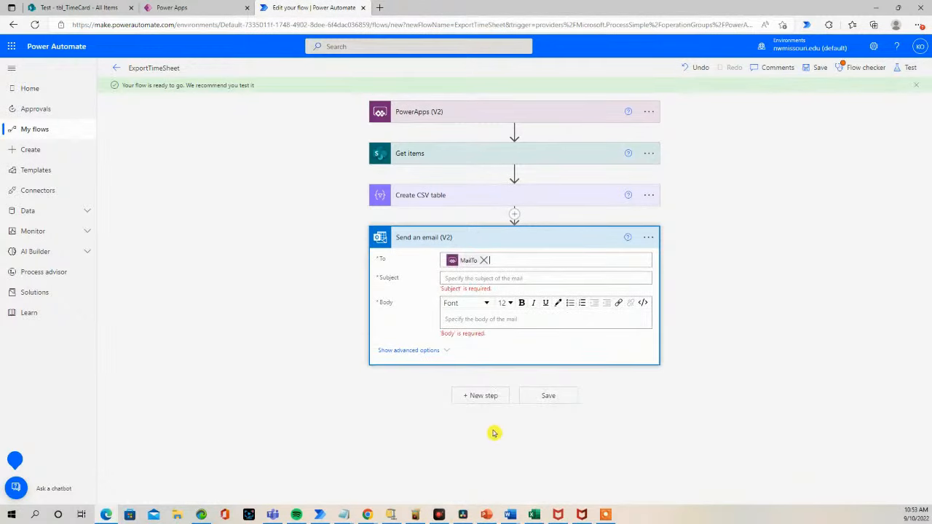
Enter the email subject "TimeSheet Export" and the body text "This is the attached TimeSheet".
click(471, 280)
text(TimeSheet Export)
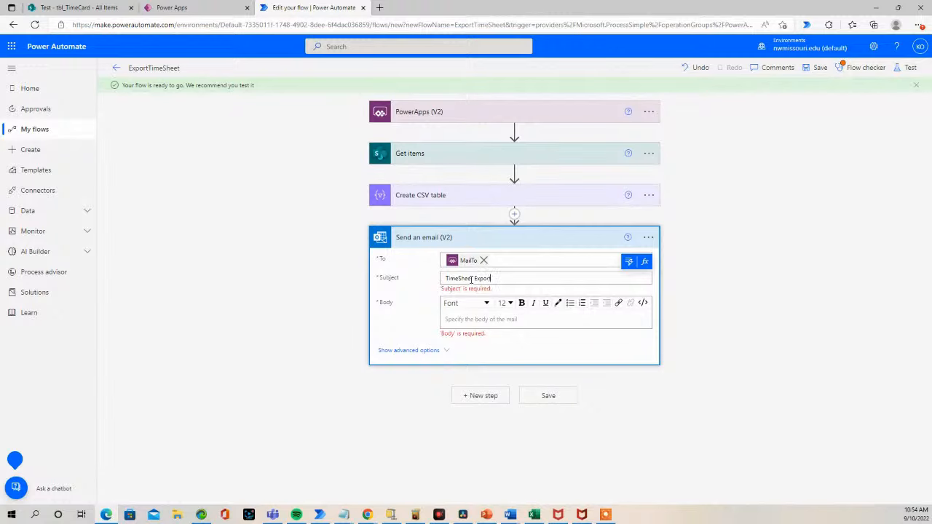
click(461, 322)
text(This is the attached TimeSheet)
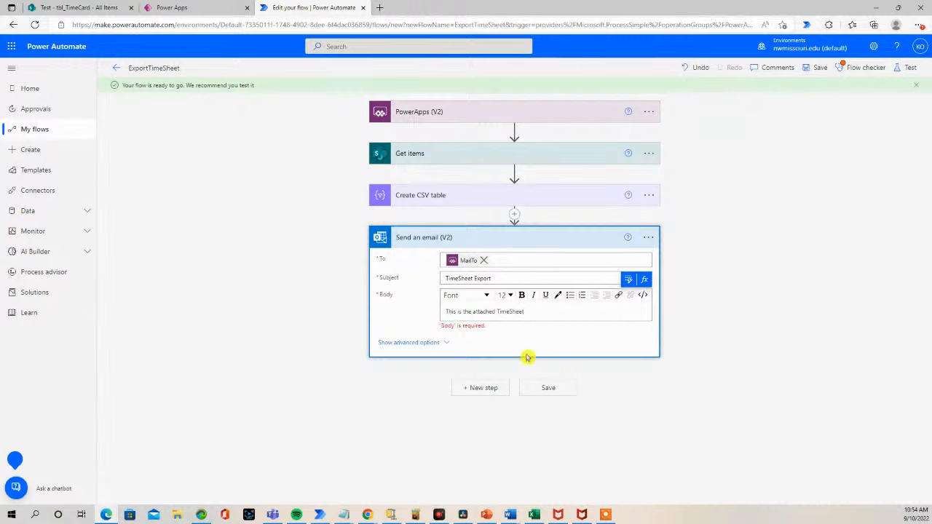
Show the email's advanced options and attach the Create CSV table Output under the name TimeSheet.csv.
click(408, 343)
scroll(456, 347, down, 2)
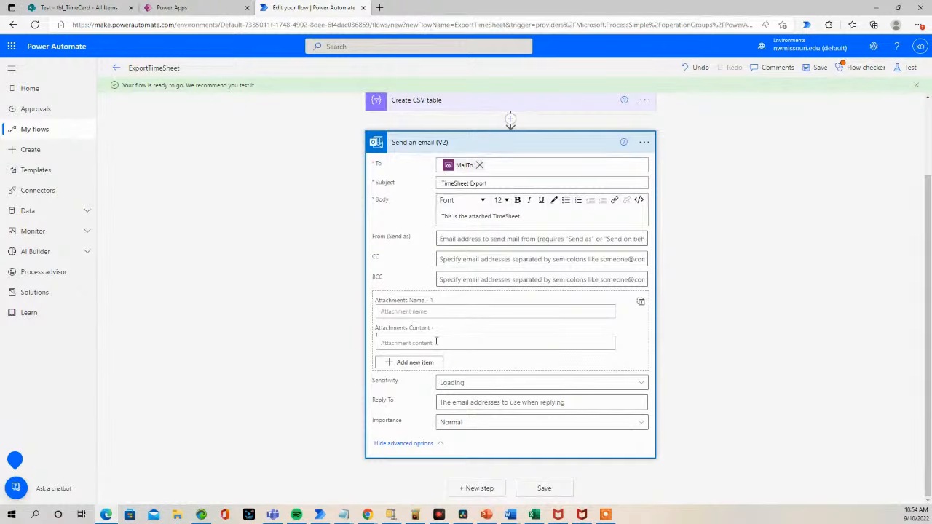
click(391, 311)
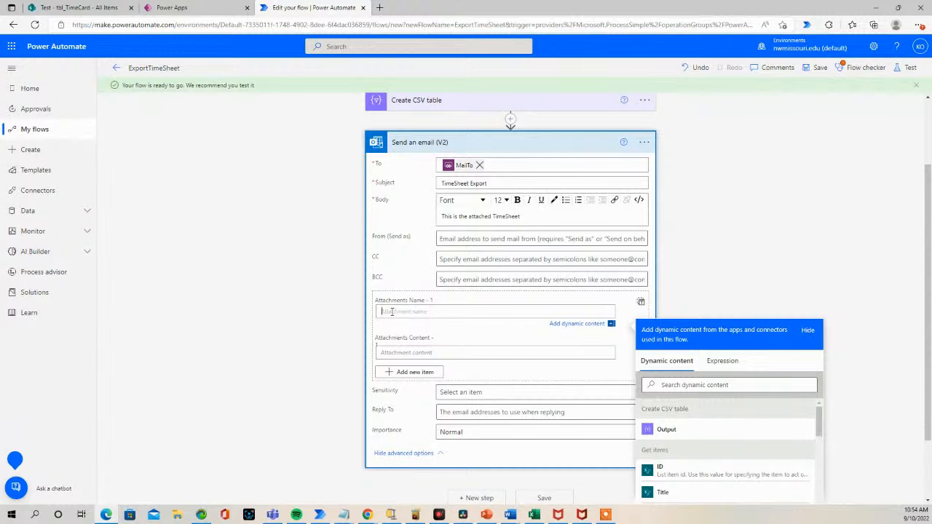
text(TimeSheet.csv)
click(404, 342)
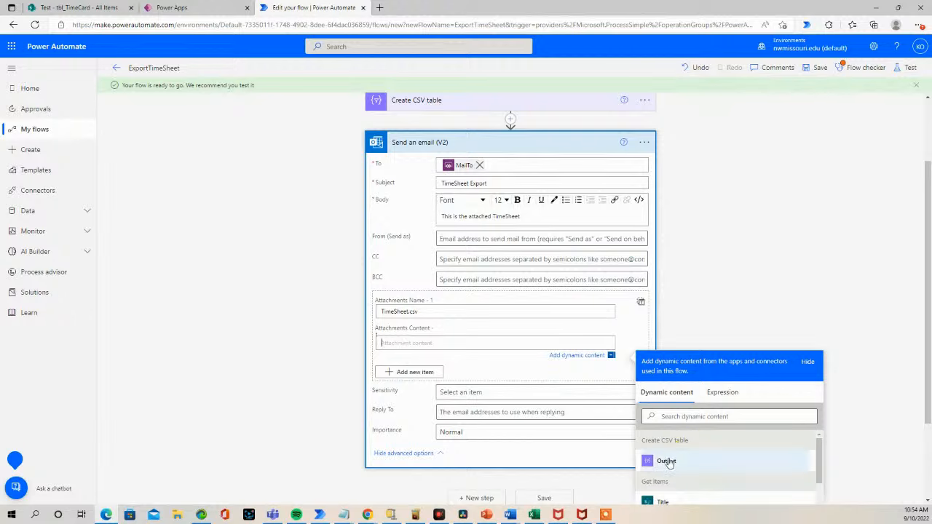
click(666, 461)
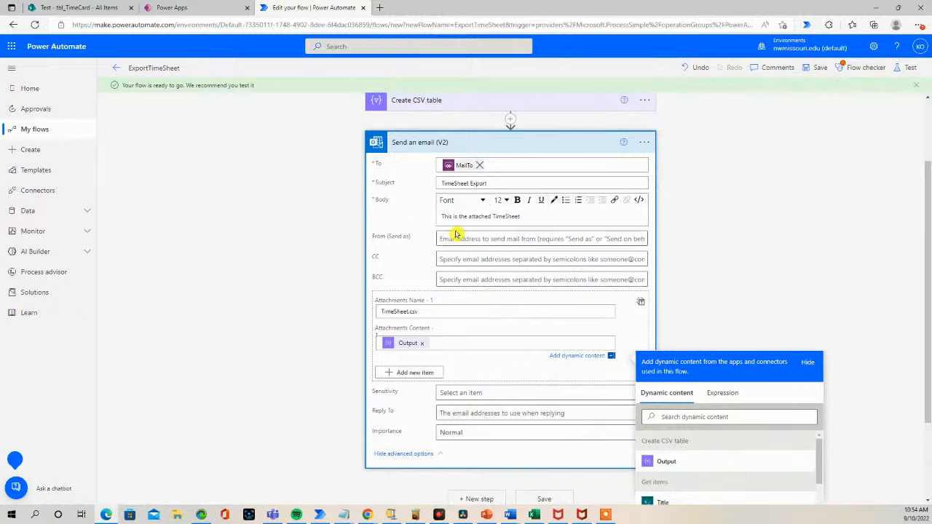
Save the flow with the completed Send an email (V2) action.
double_click(433, 311)
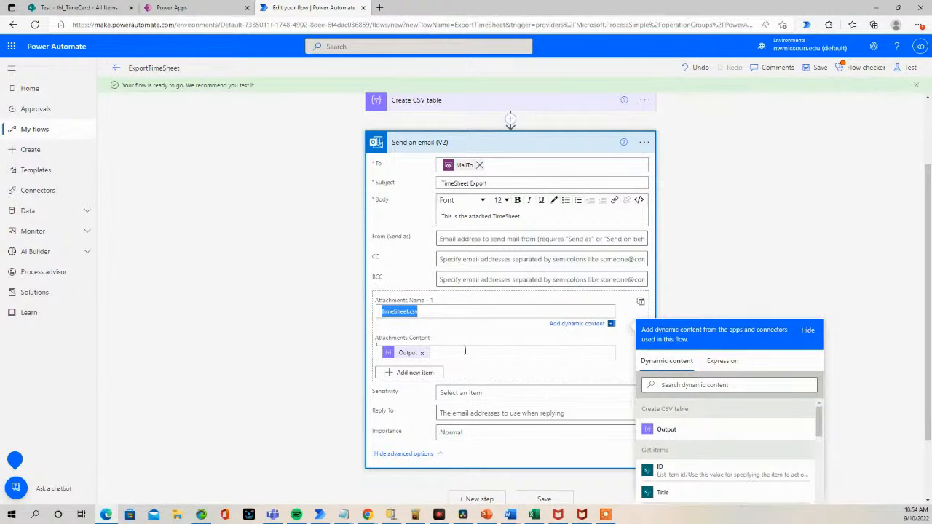
click(545, 499)
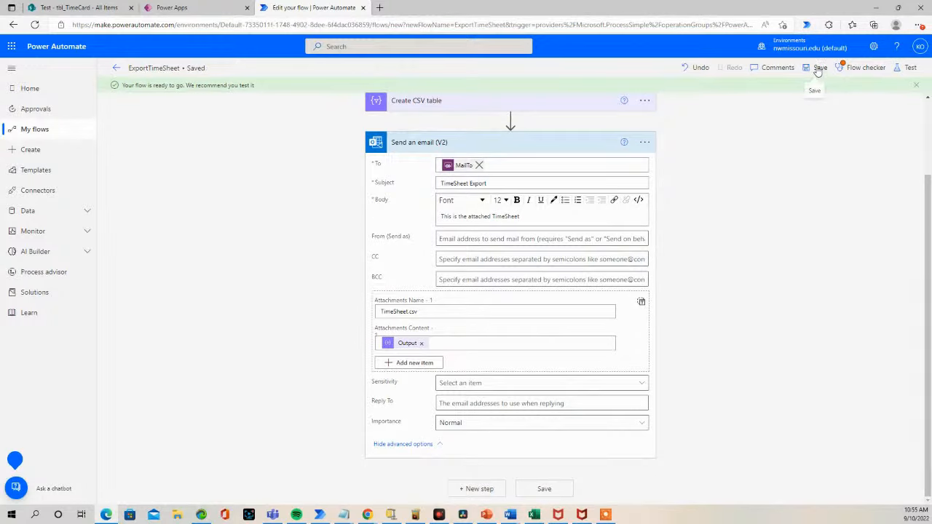
click(818, 68)
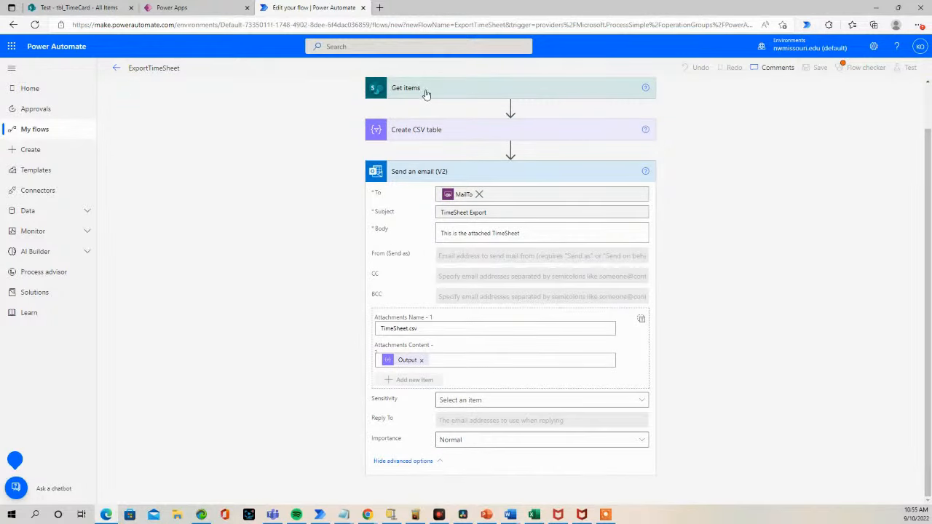